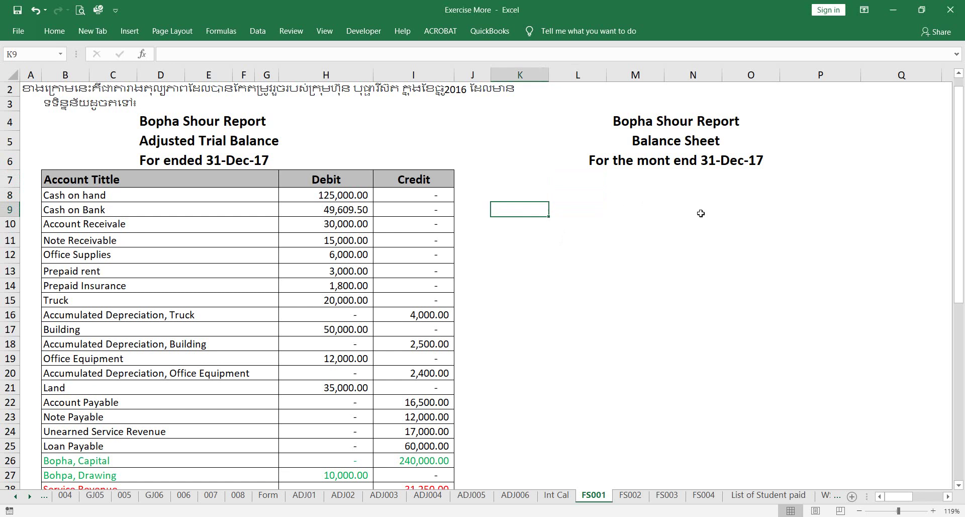
Enter an 'Assets = Liabitilies + Owner's Equity' note in K8, then clear it.
key(Up)
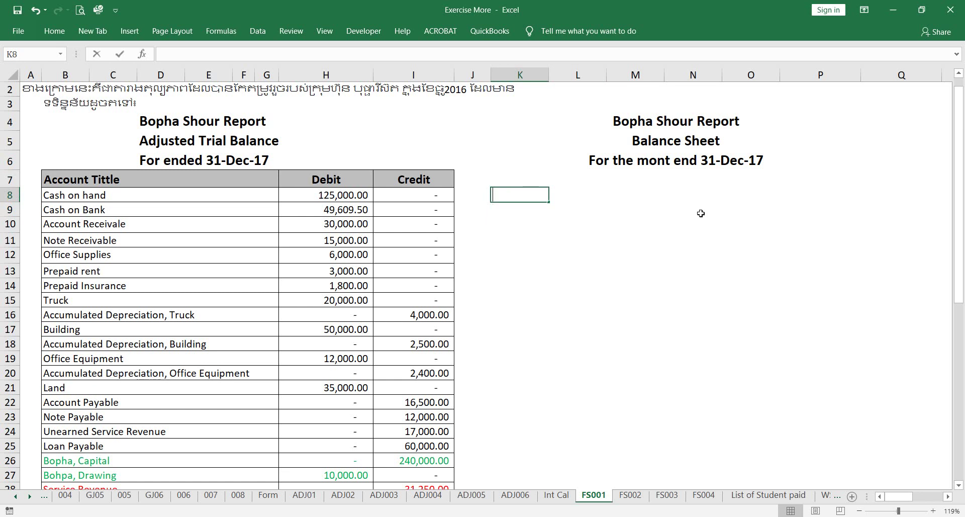
text(Assets)
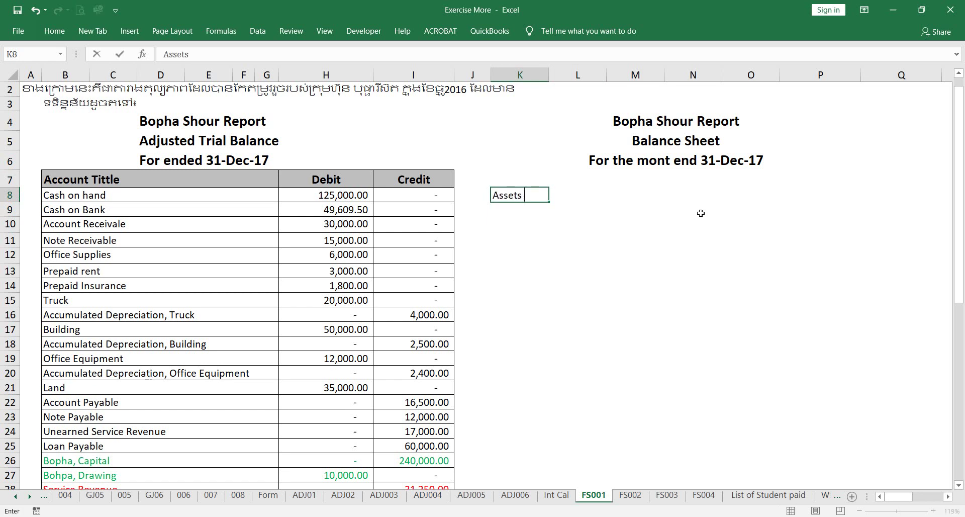
text( = Liabitilies )
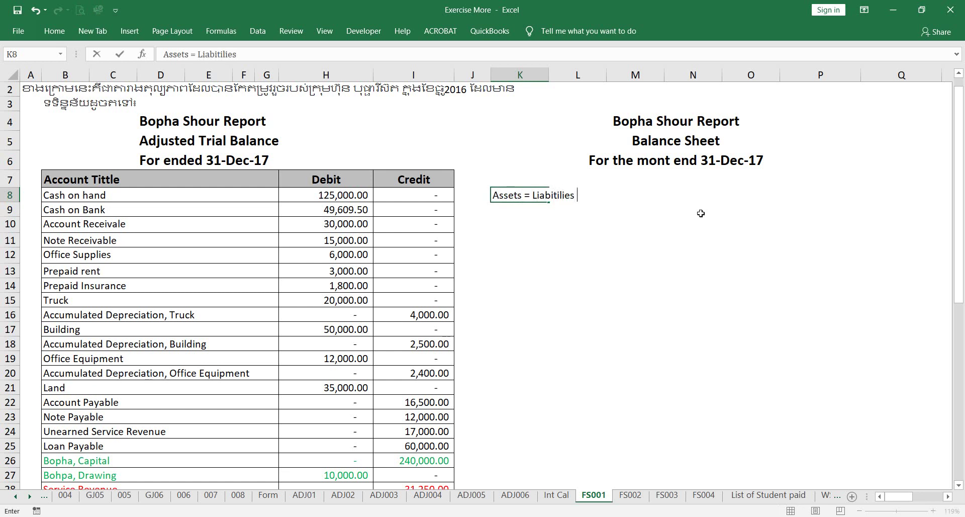
text(+ Owner's Equity)
key(Return)
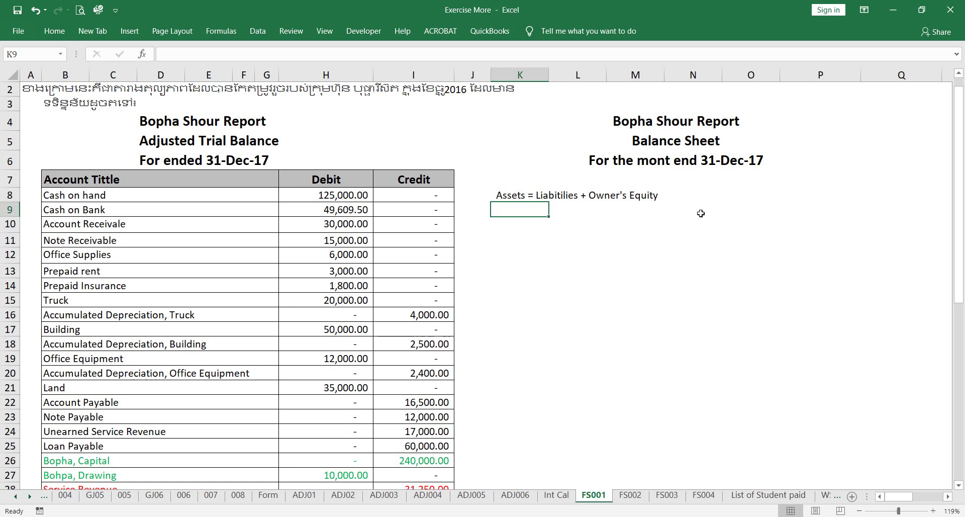
key(Up)
key(Delete)
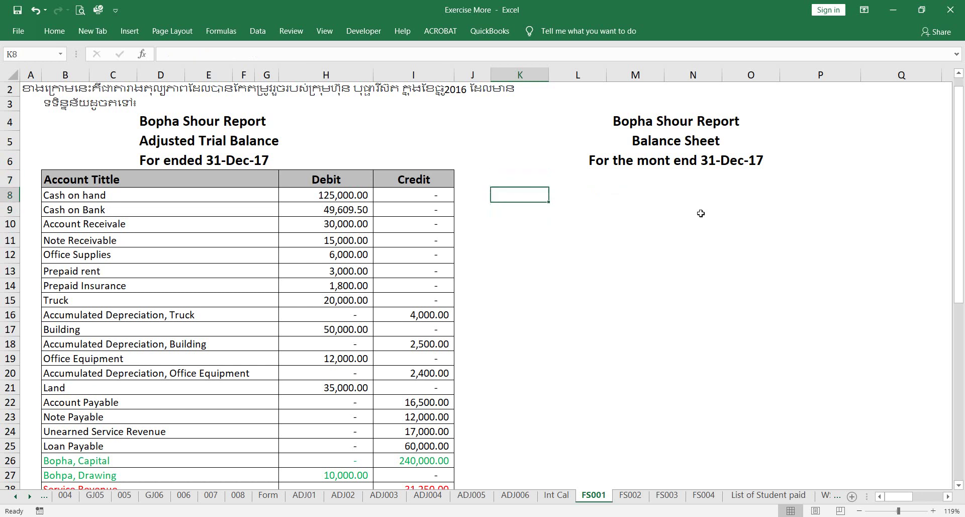
Enter a number into K8 and then delete it again.
key(Right)
key(Up)
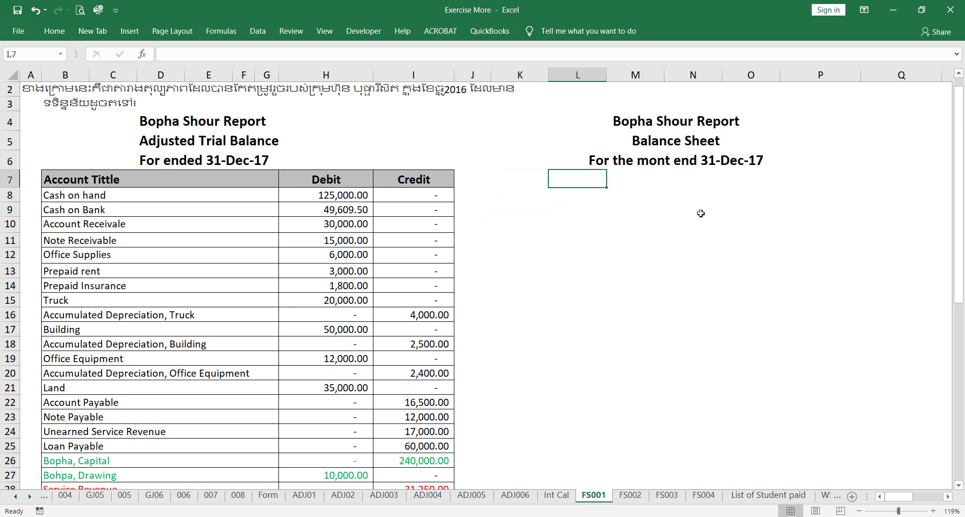
key(Down)
key(Left)
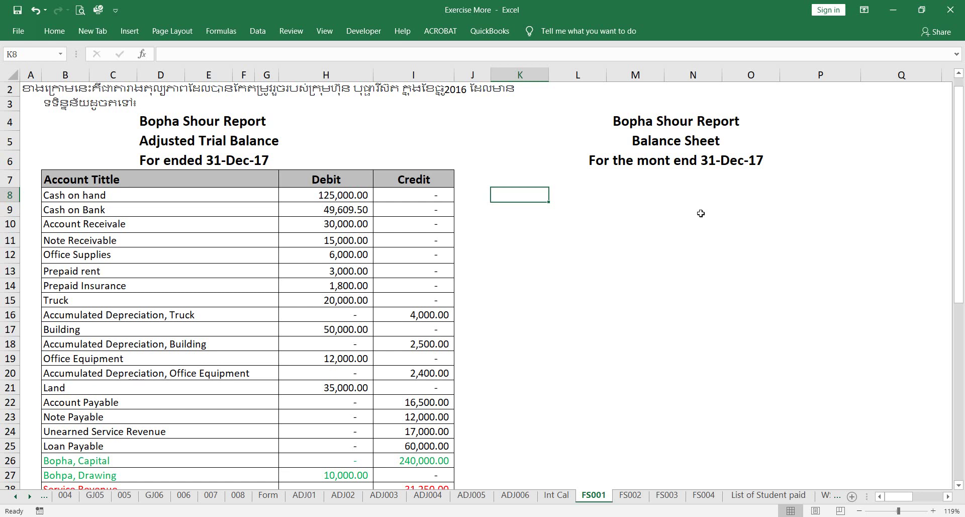
text(089 89)
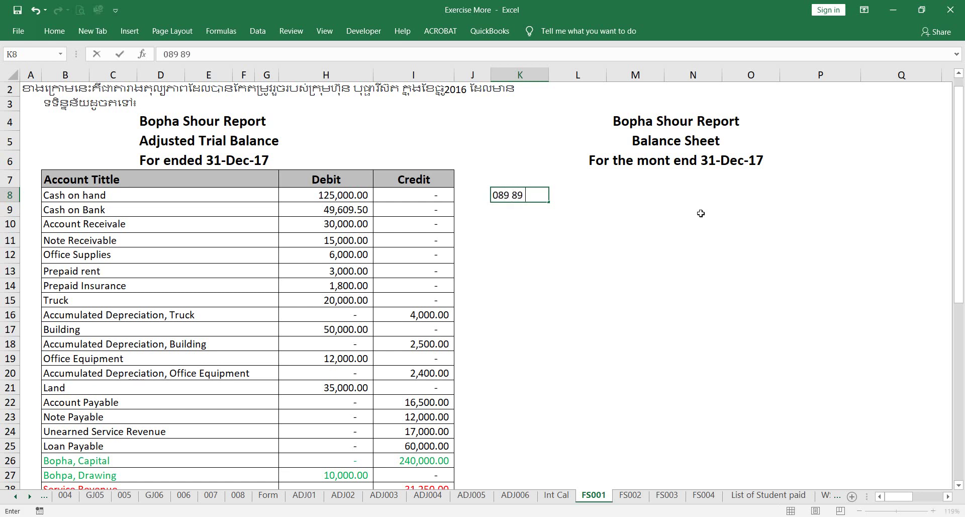
text( 99 29)
key(Return)
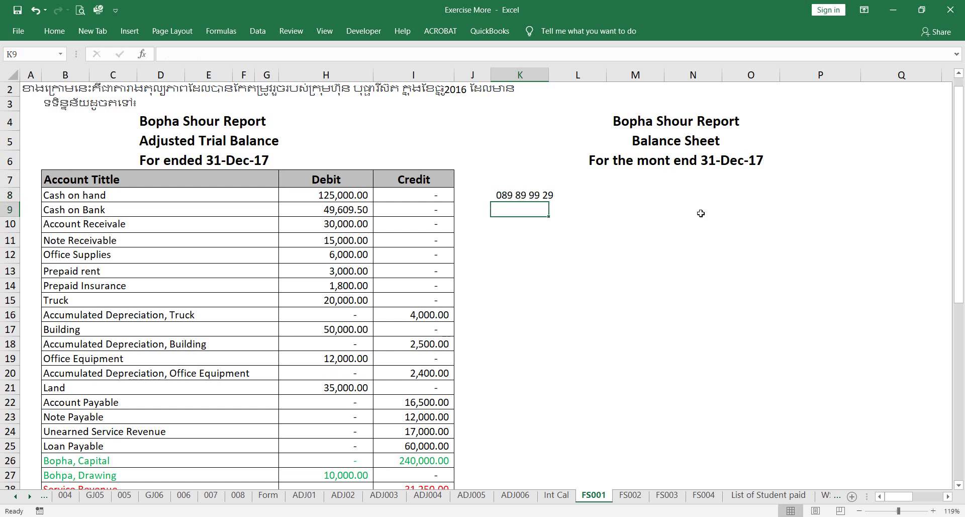
key(Up)
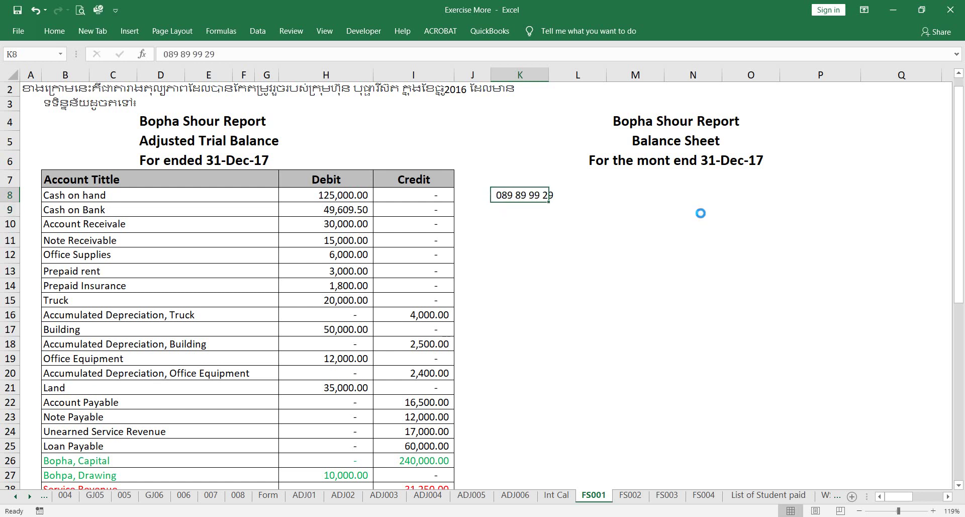
key(Delete)
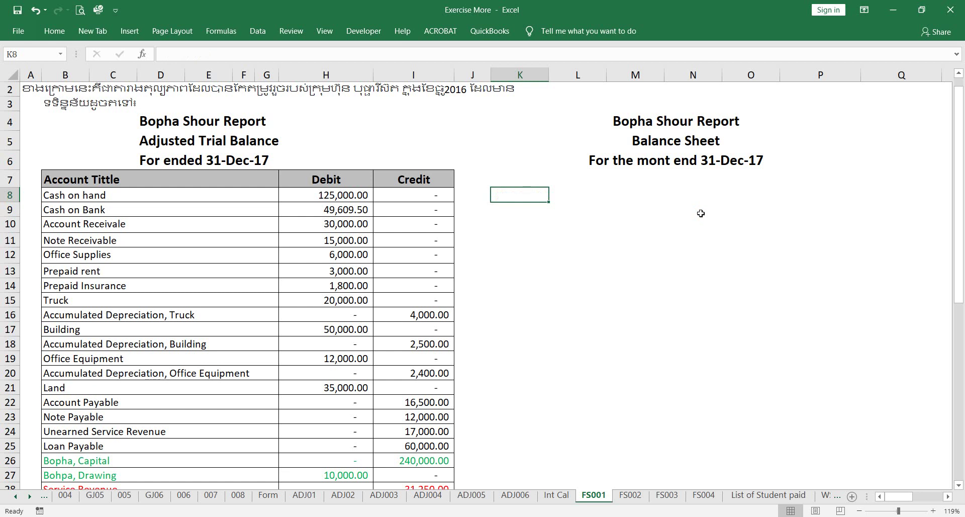
Review the trial balance account titles from Cash on hand down to Accumulated Depreciation.
key(Right)
key(Up)
key(Up)
key(Down)
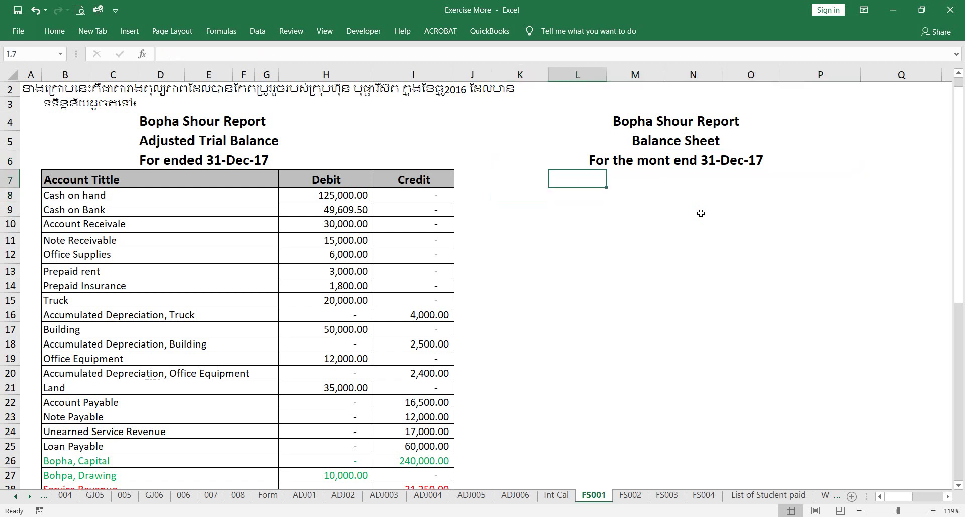
key(Left)
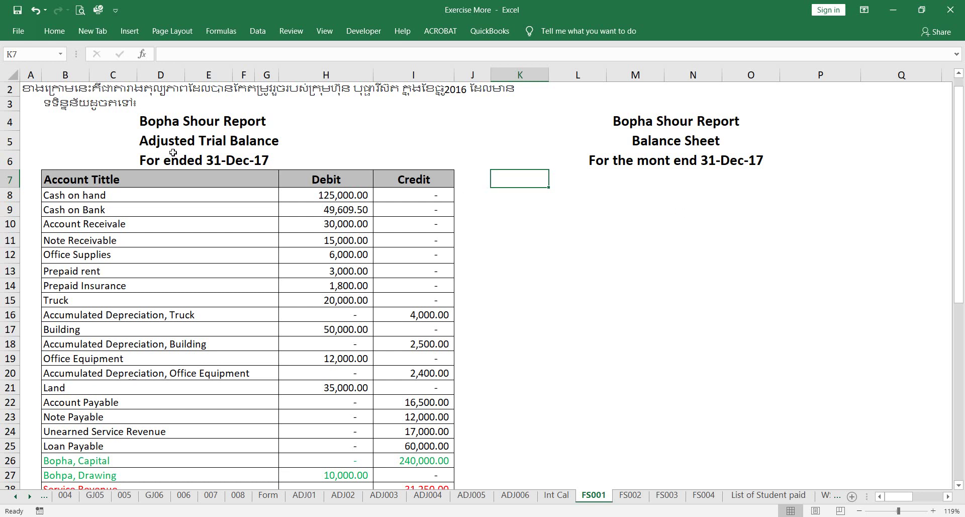
click(95, 195)
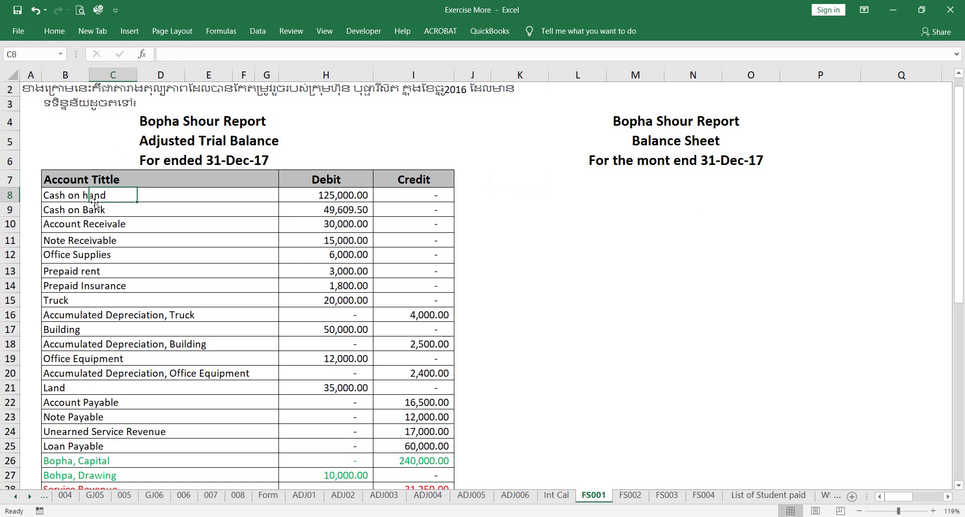
key(Left)
key(Down)
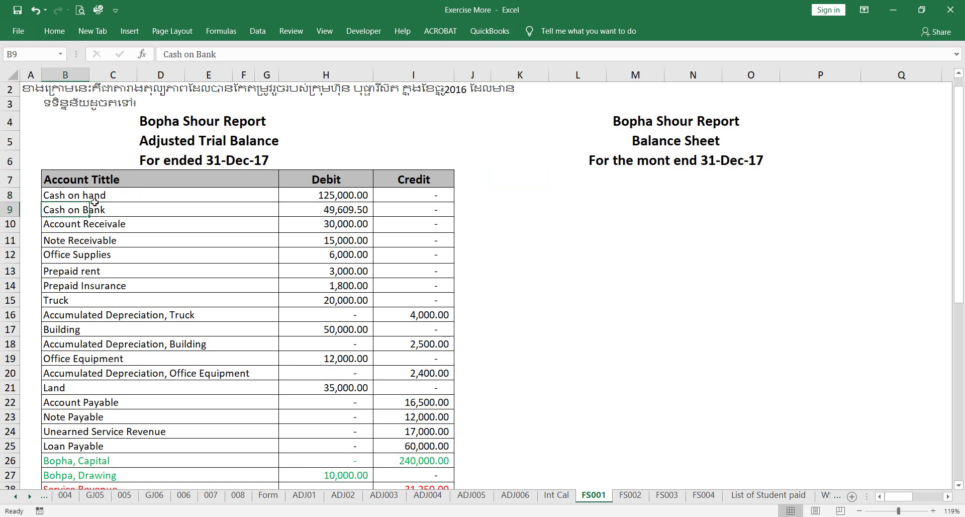
key(Down)
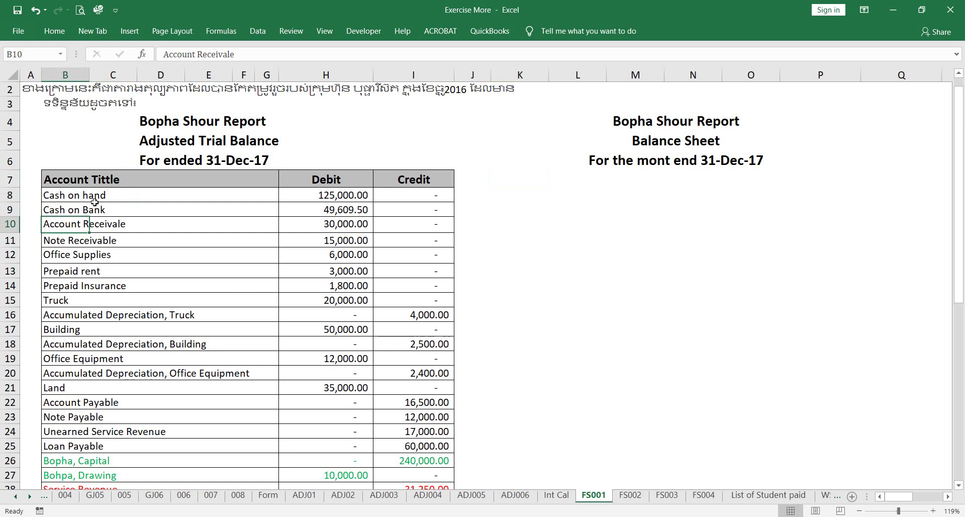
key(Down)
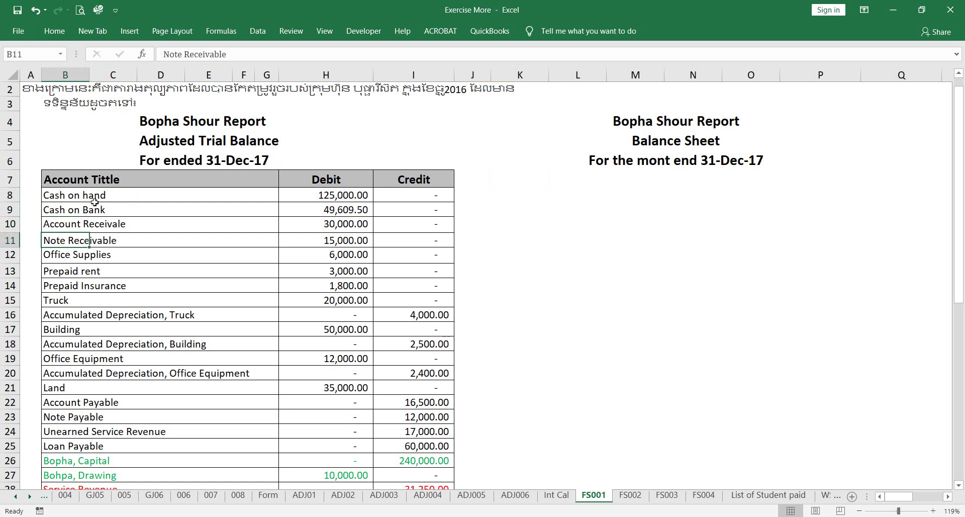
key(Down)
key(Down)
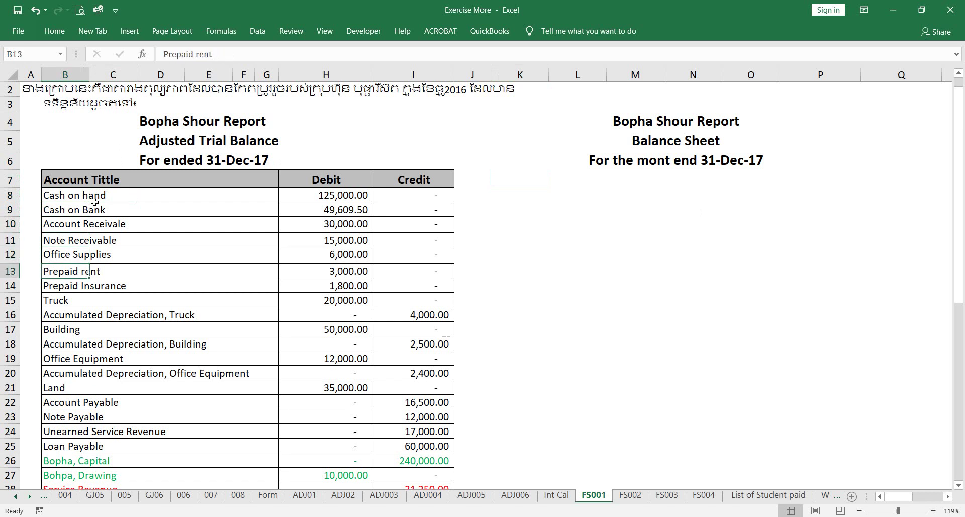
key(Down)
key(Down)
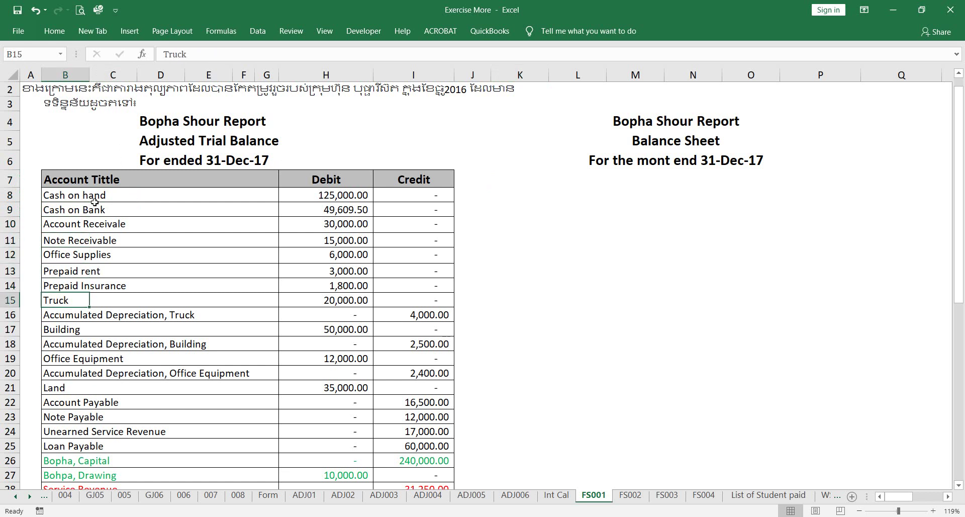
key(Down)
key(Up)
key(Down)
key(Down)
key(Down)
key(Down)
key(Down)
key(Down)
key(Up)
key(Up)
key(Up)
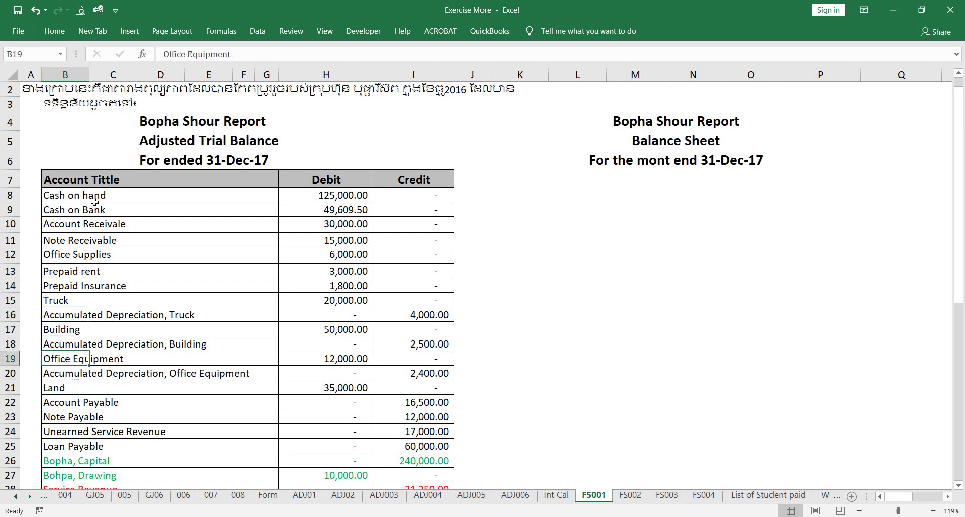
Enter a bold 'Assets' heading in K7.
click(522, 176)
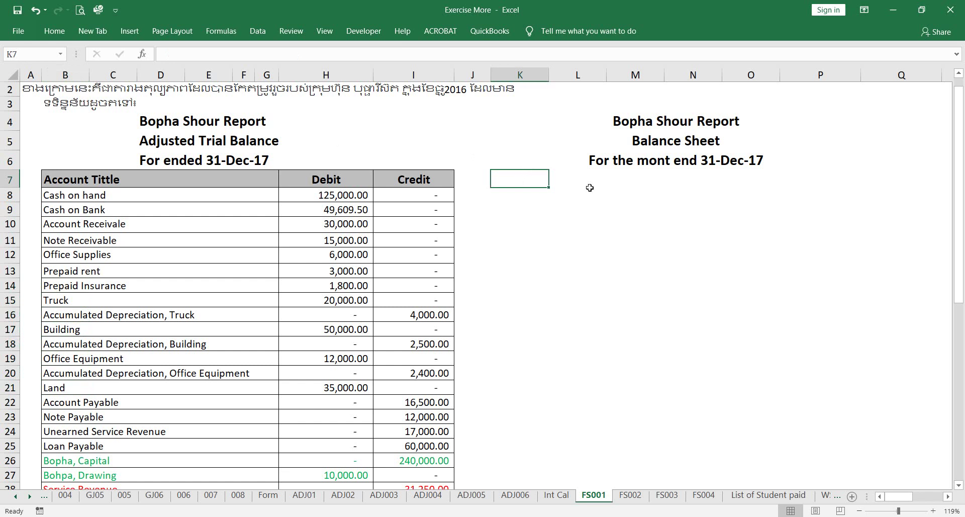
text(Ass)
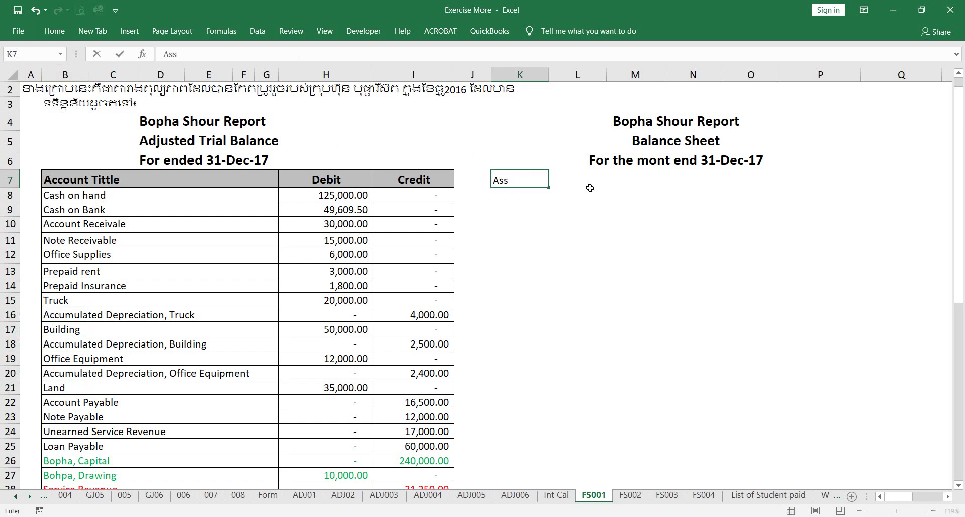
text(ets)
key(Return)
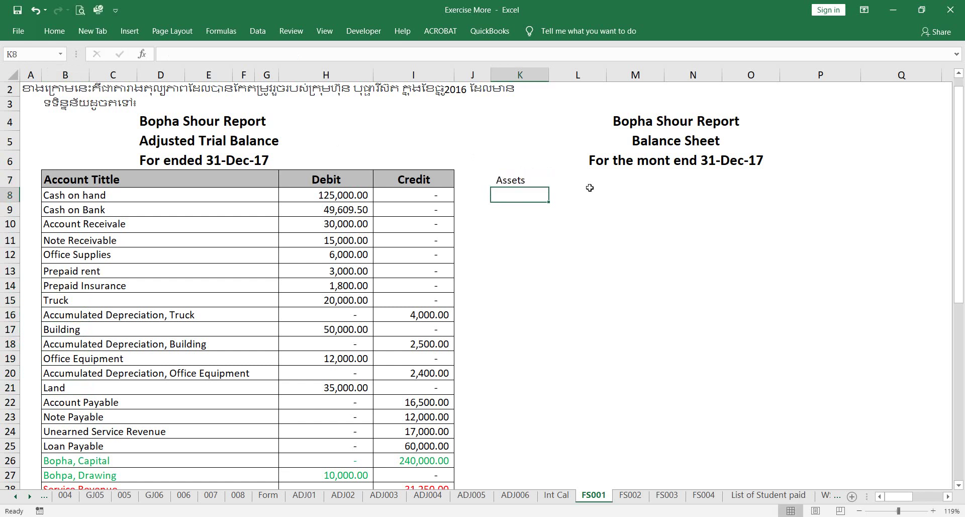
key(Up)
key(ctrl+b)
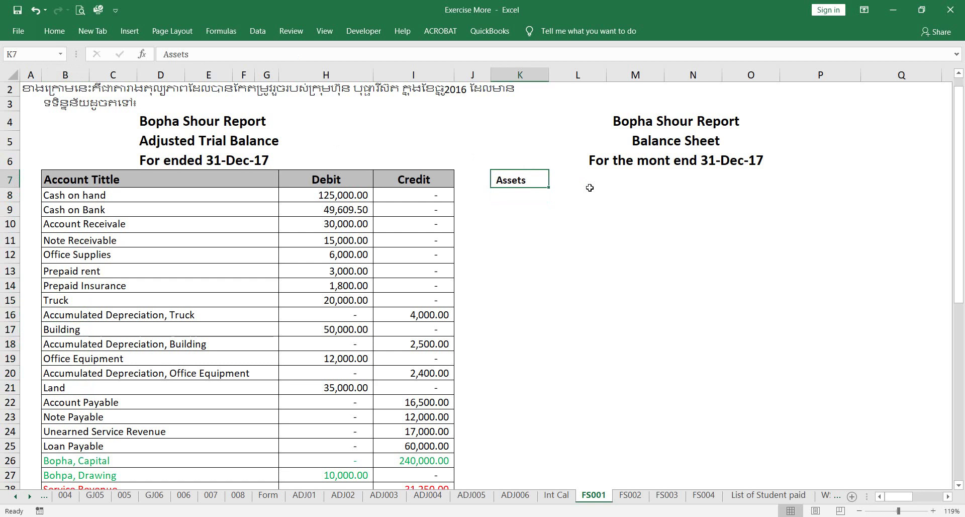
key(Down)
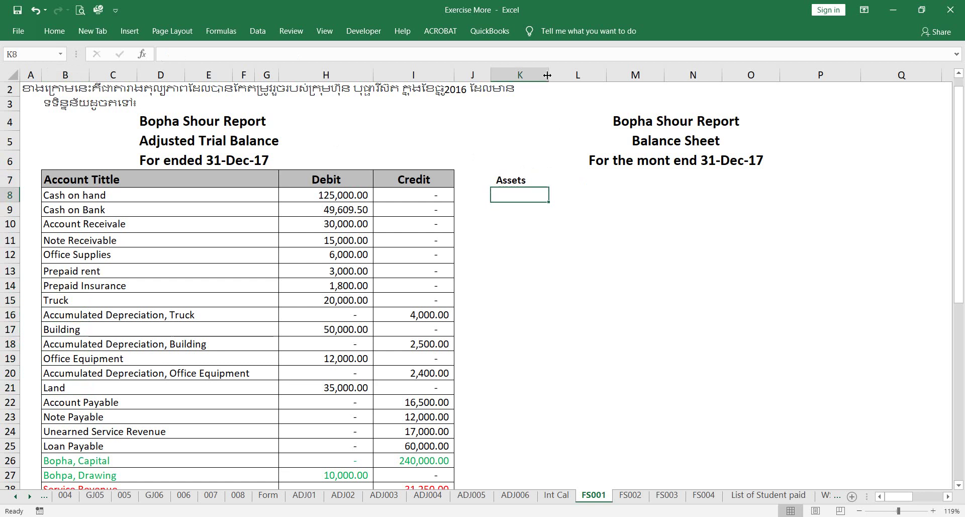
Narrow column K and select cell L8.
drag(549, 74, 516, 74)
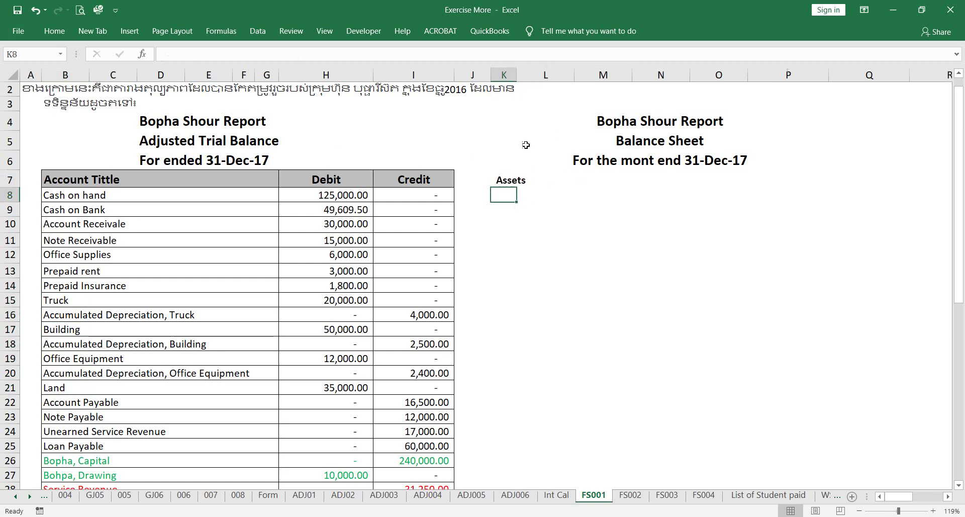
click(531, 197)
click(527, 211)
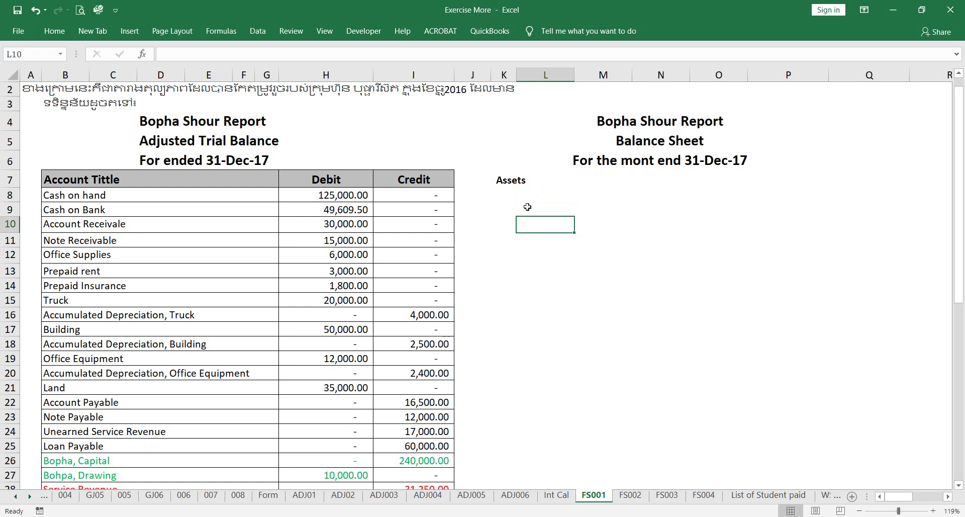
click(525, 190)
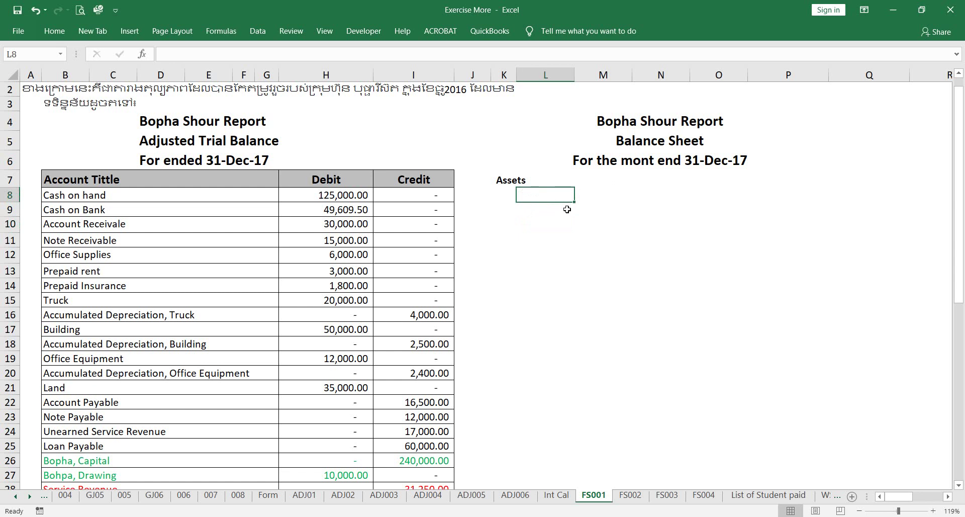
text(C)
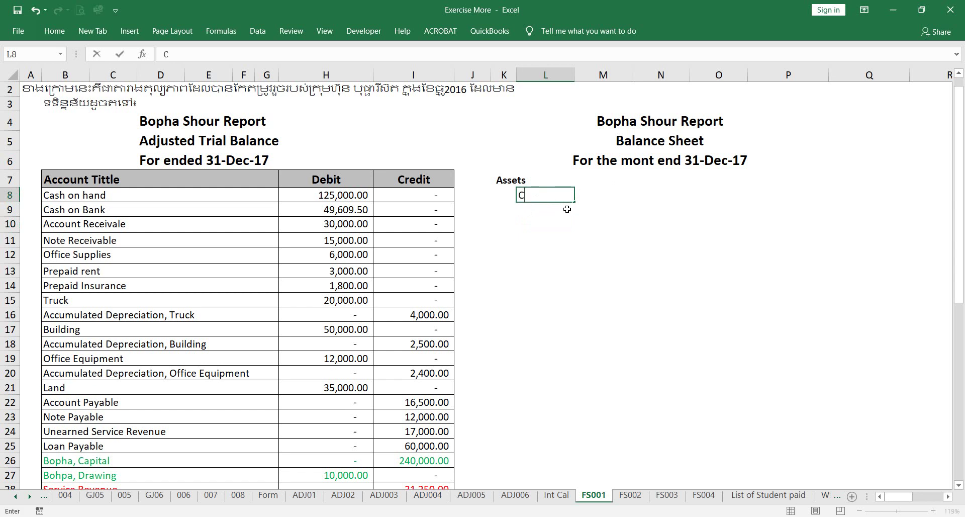
text(urrent Assets)
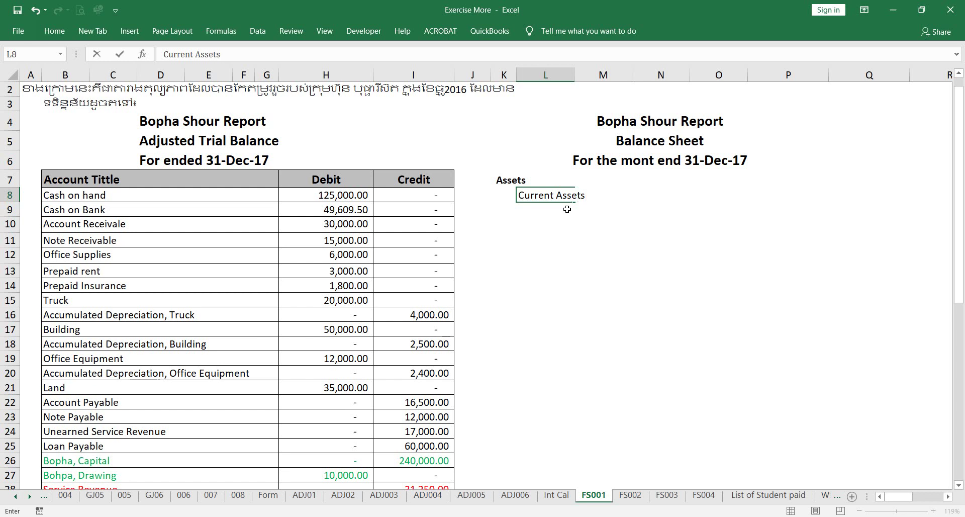
key(Return)
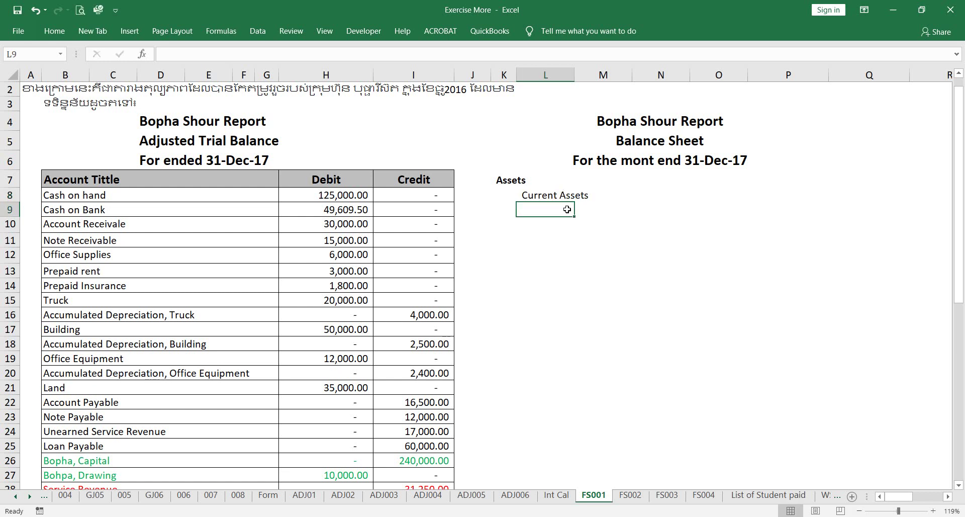
key(Up)
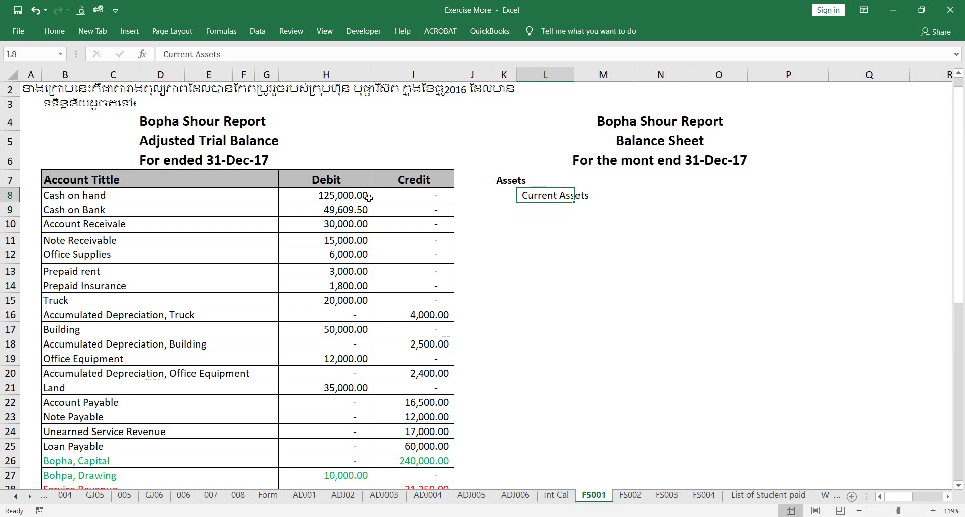
click(44, 29)
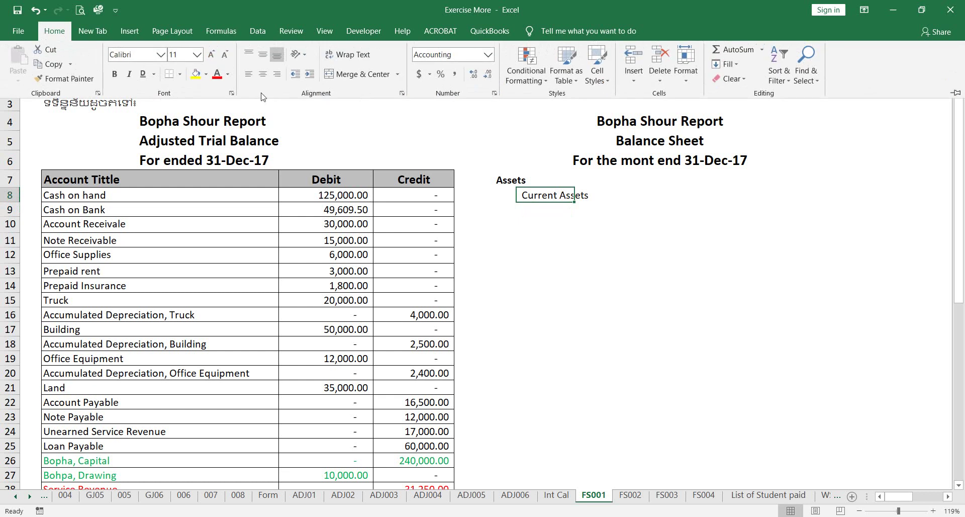
click(536, 210)
click(536, 210)
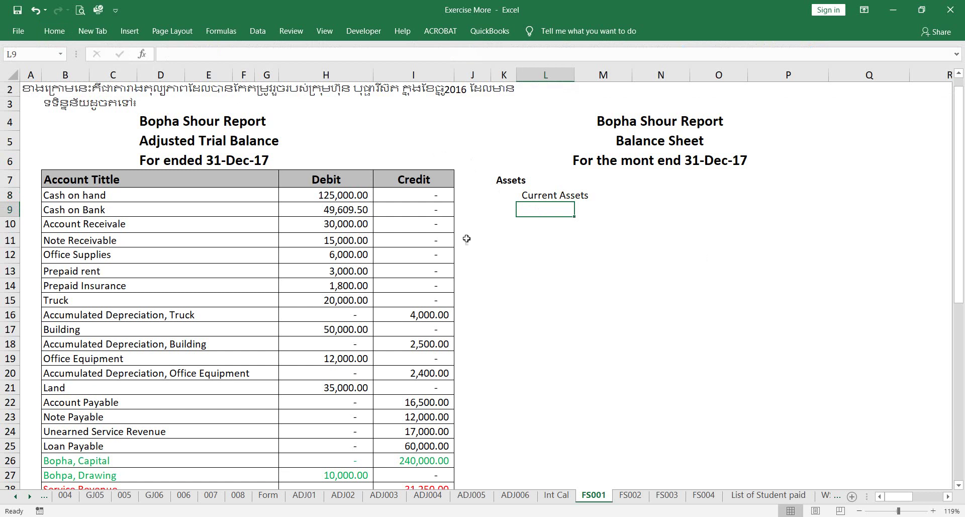
click(84, 208)
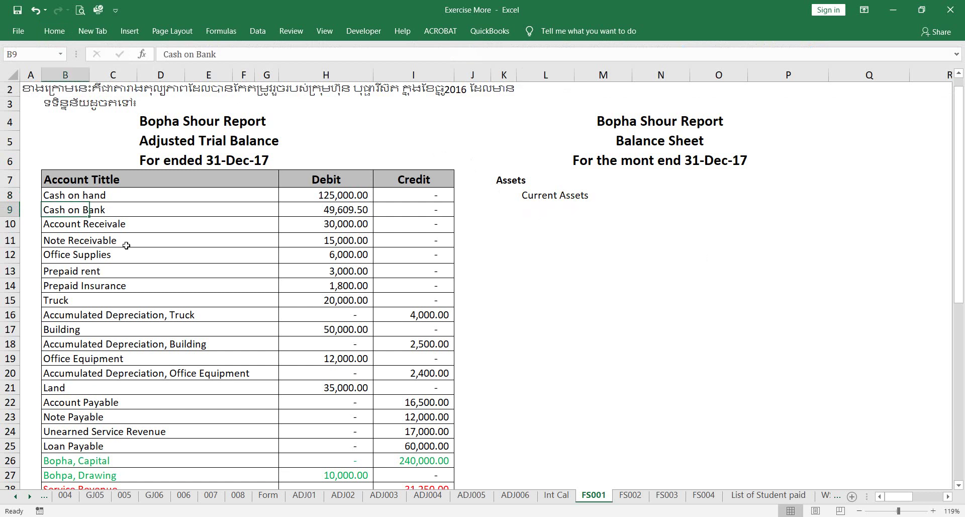
Copy the seven current asset names from B8:B14 into L9:L15.
key(Down)
key(Up)
key(Up)
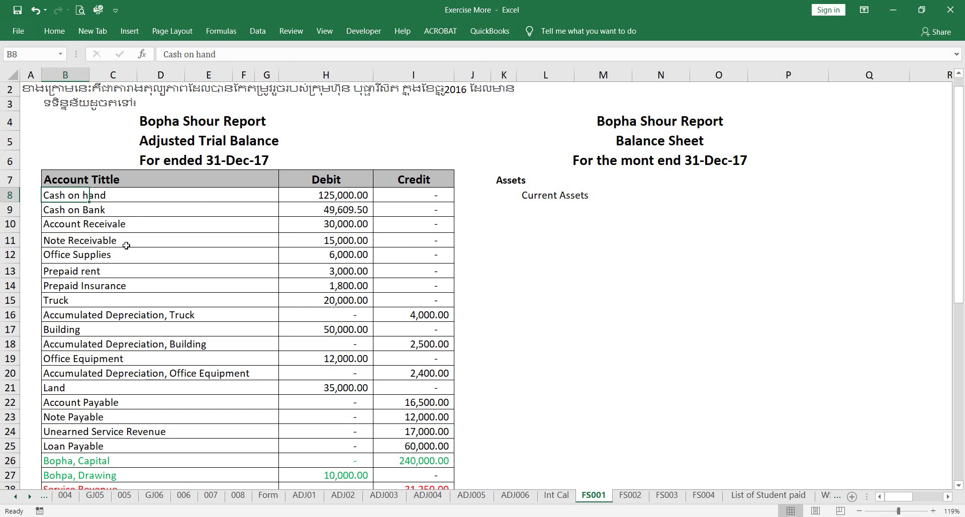
key(shift+Down)
key(shift+Down)
key(shift+Down)
key(shift+Down)
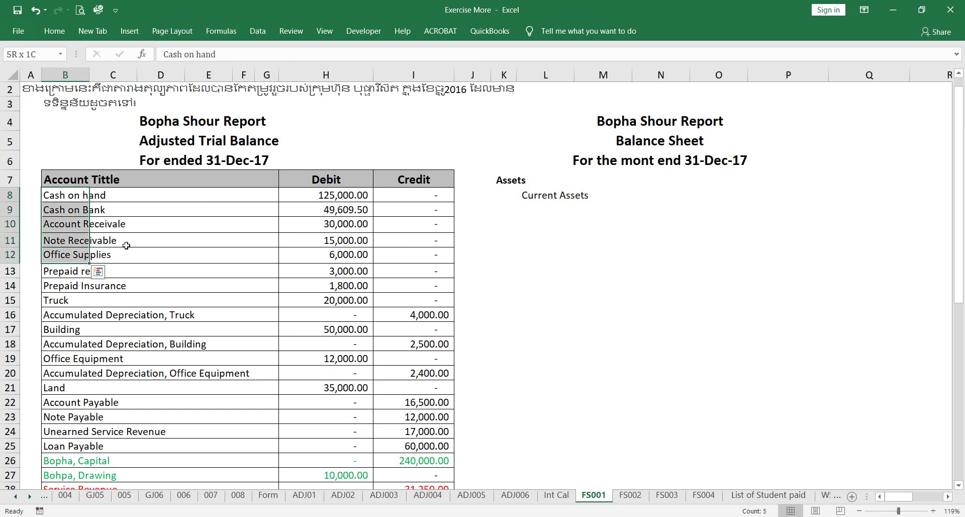
key(shift+Down)
key(shift+Down)
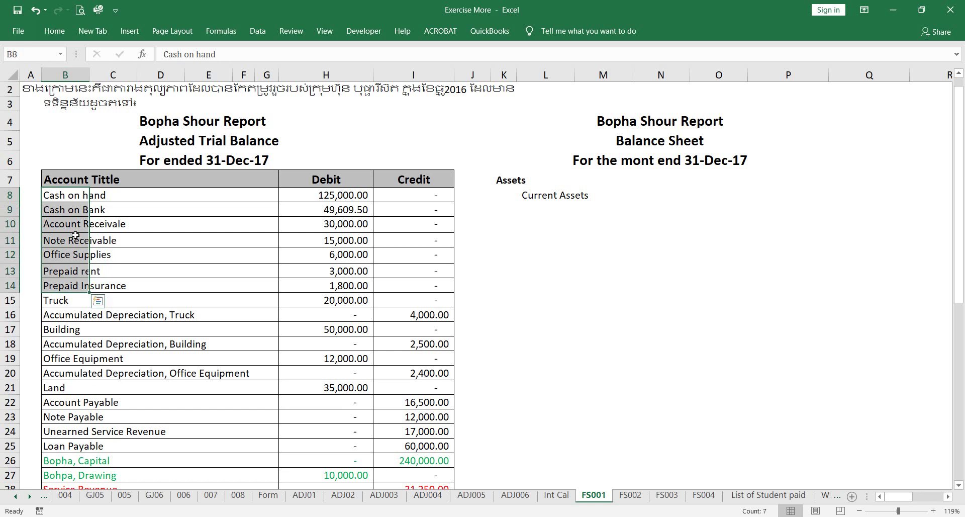
key(ctrl+c)
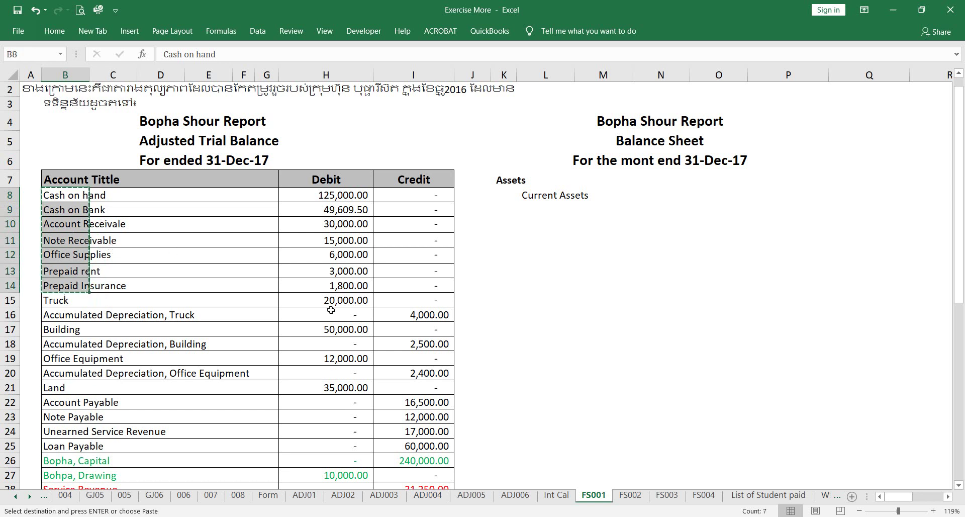
click(537, 210)
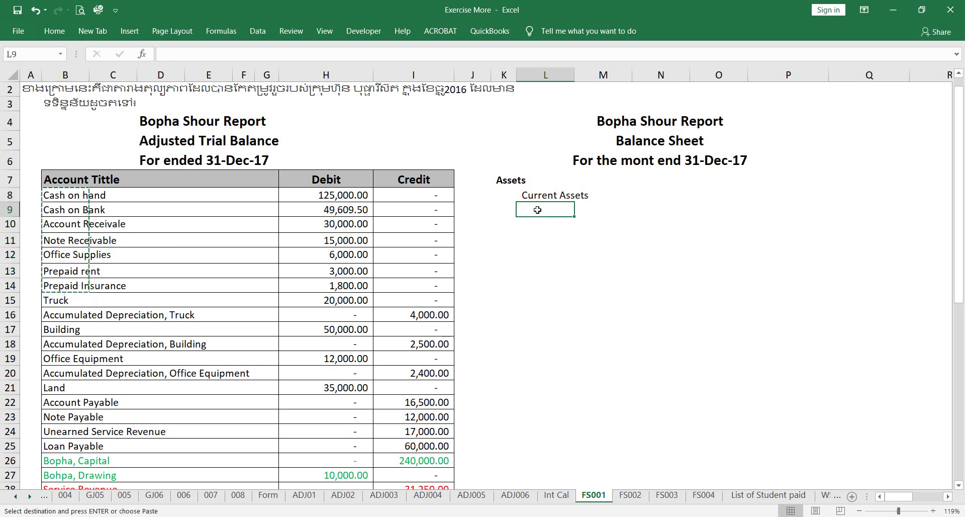
right_click(537, 210)
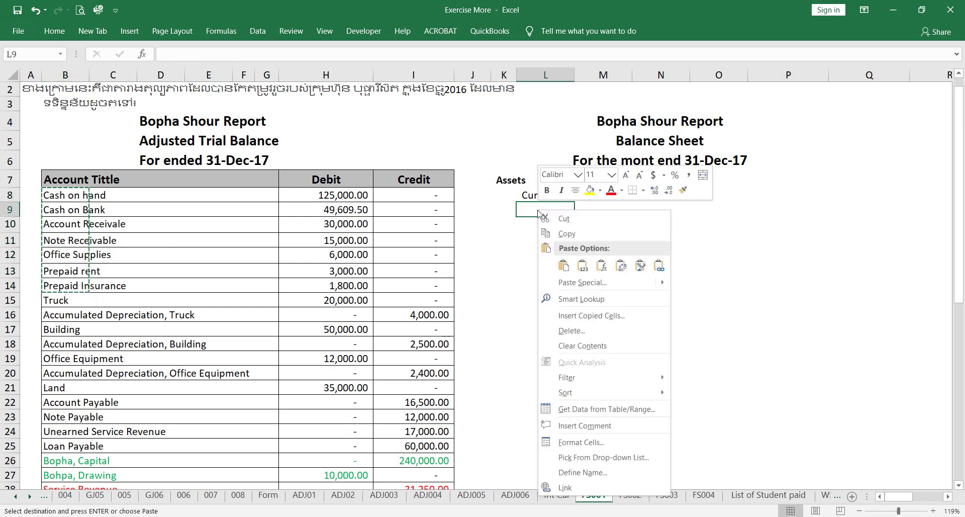
click(578, 267)
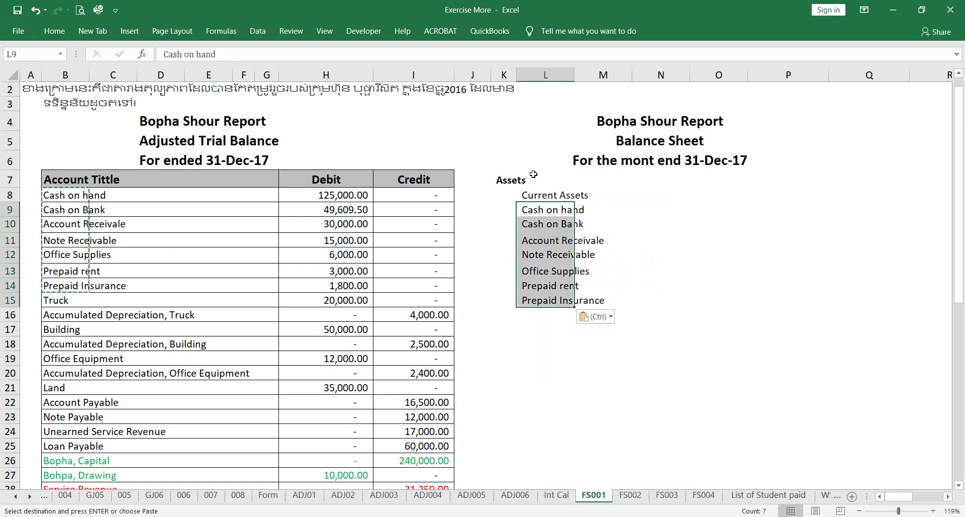
Make the Current Assets heading in L8 bold.
click(533, 193)
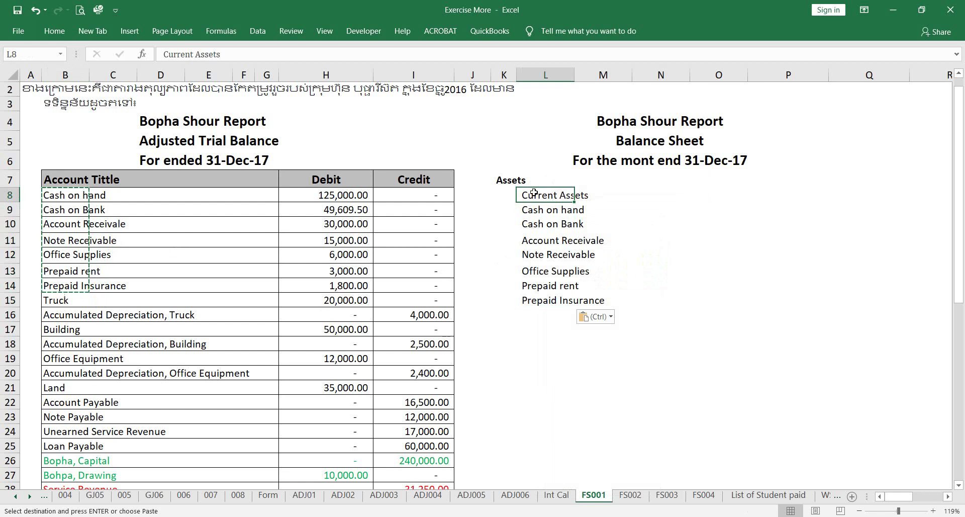
key(ctrl+b)
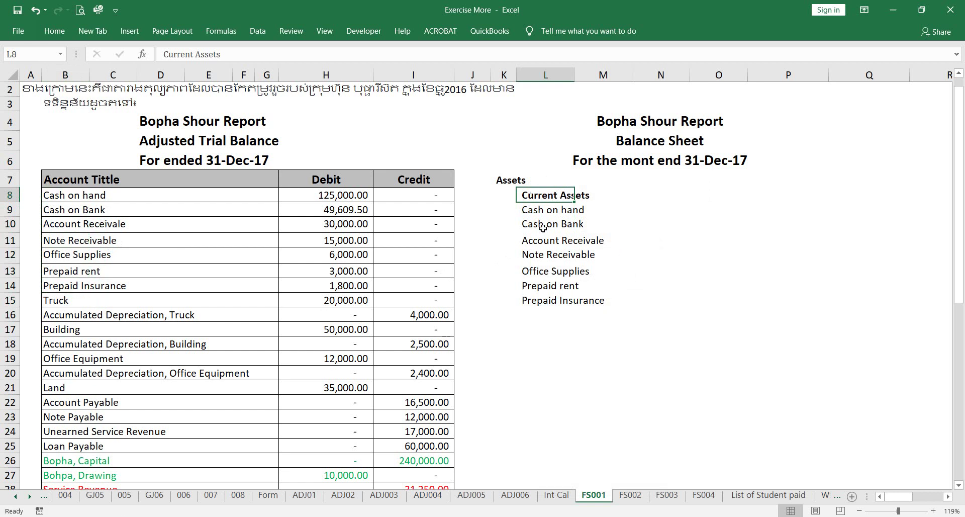
click(566, 319)
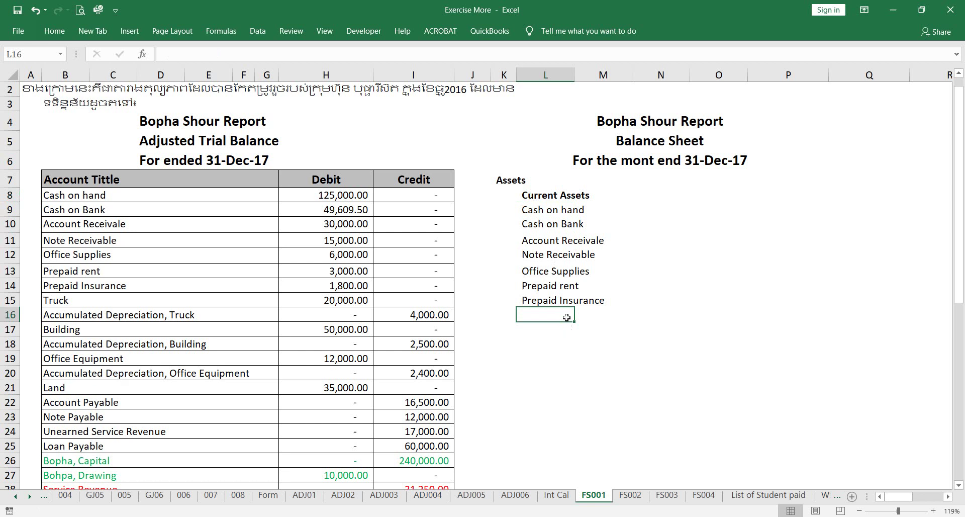
Change the L10 label from 'Cash on Bank' to 'Cash in Bank'.
double_click(557, 225)
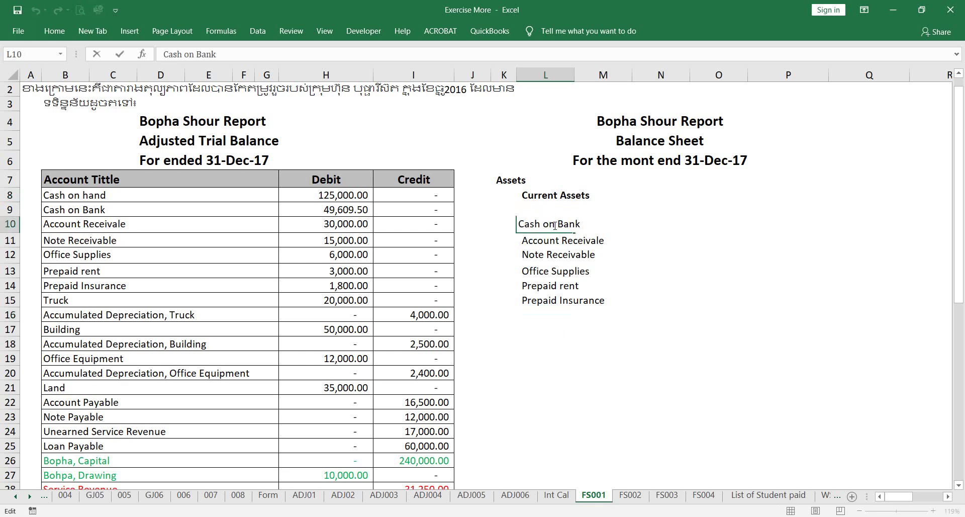
key(BackSpace)
key(BackSpace)
text(in)
key(Return)
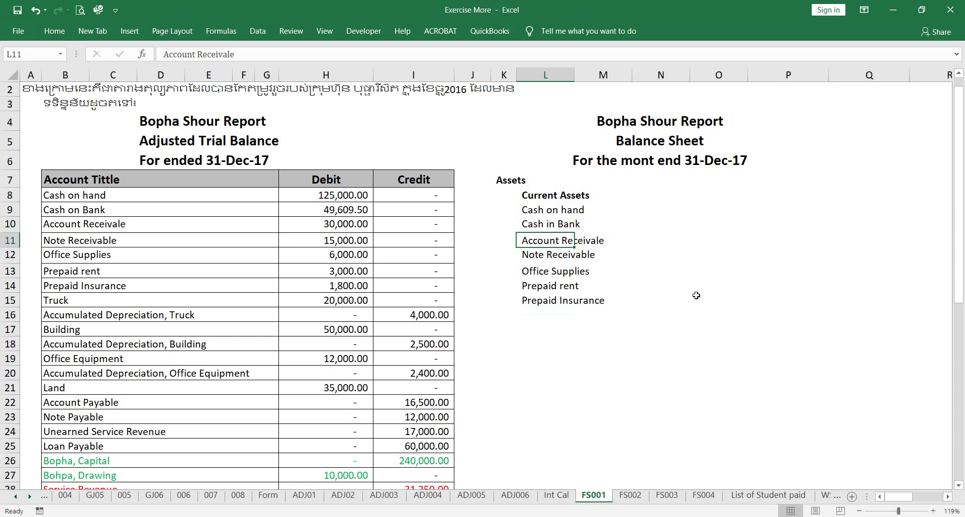
key(Down)
key(Down)
key(Down)
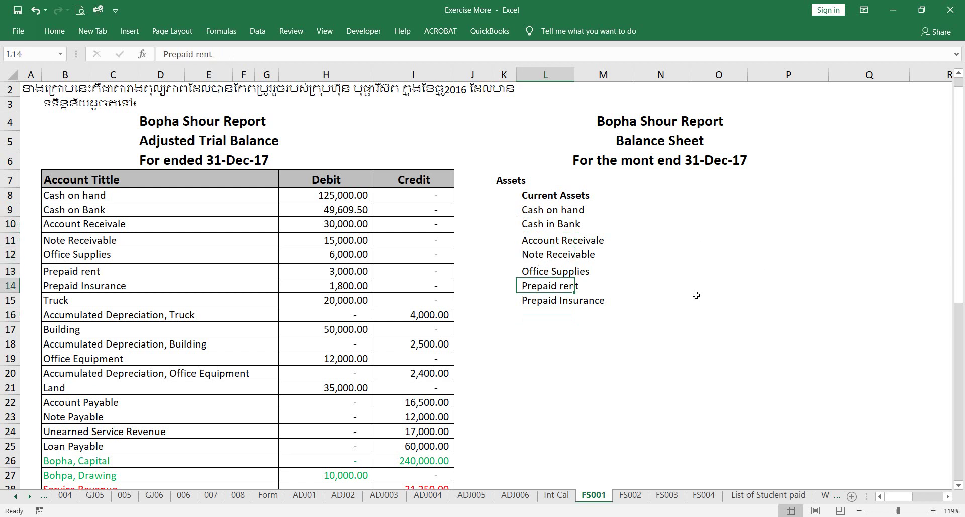
key(Down)
key(Down)
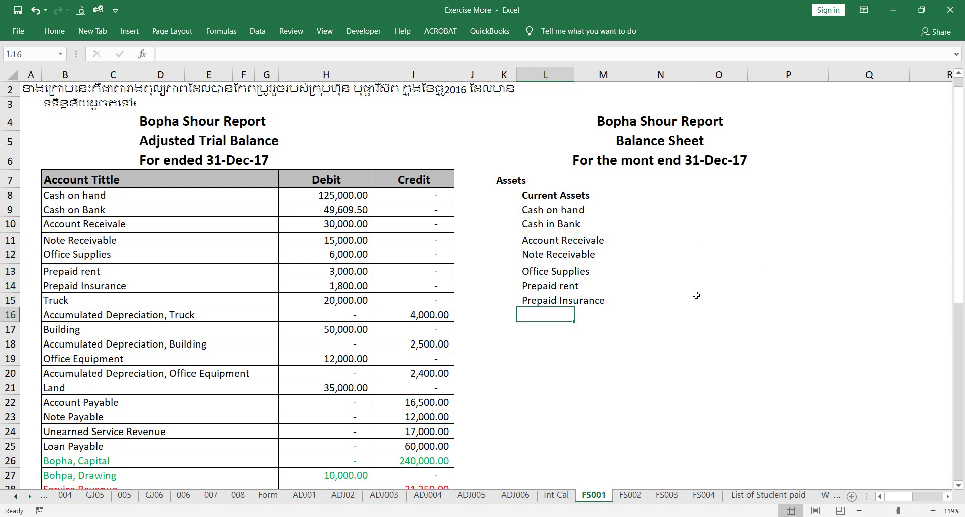
key(Right)
key(Right)
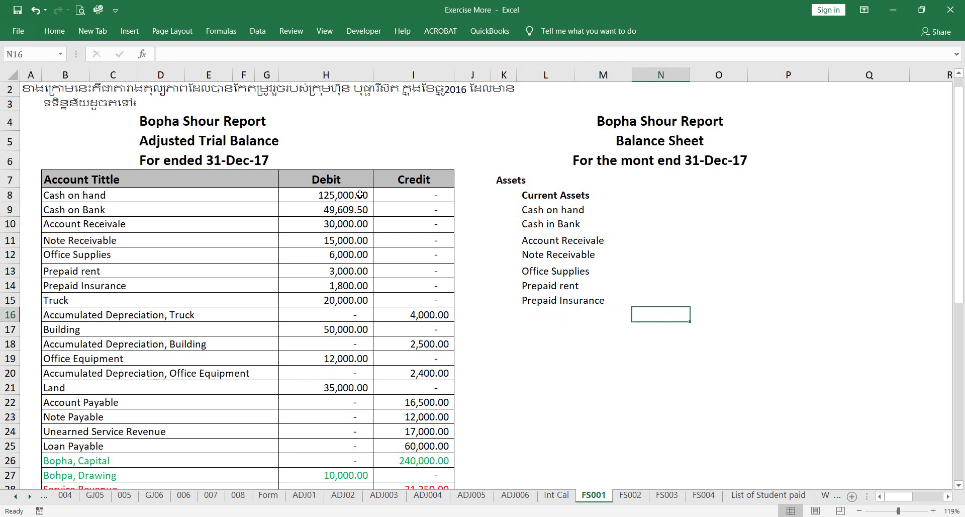
Paste the H8:H14 current asset amounts as values into P9:P15.
drag(359, 195, 356, 278)
key(ctrl+c)
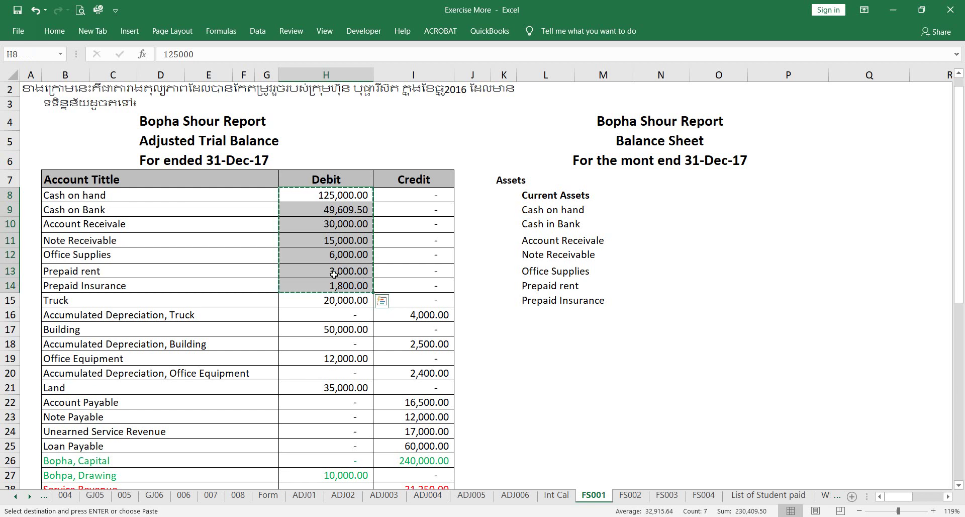
click(763, 190)
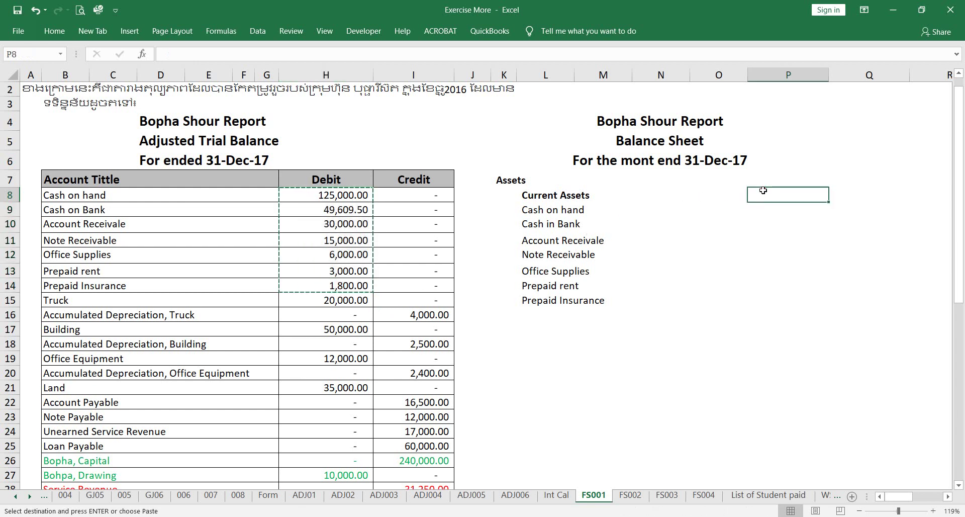
click(734, 165)
click(789, 191)
click(786, 206)
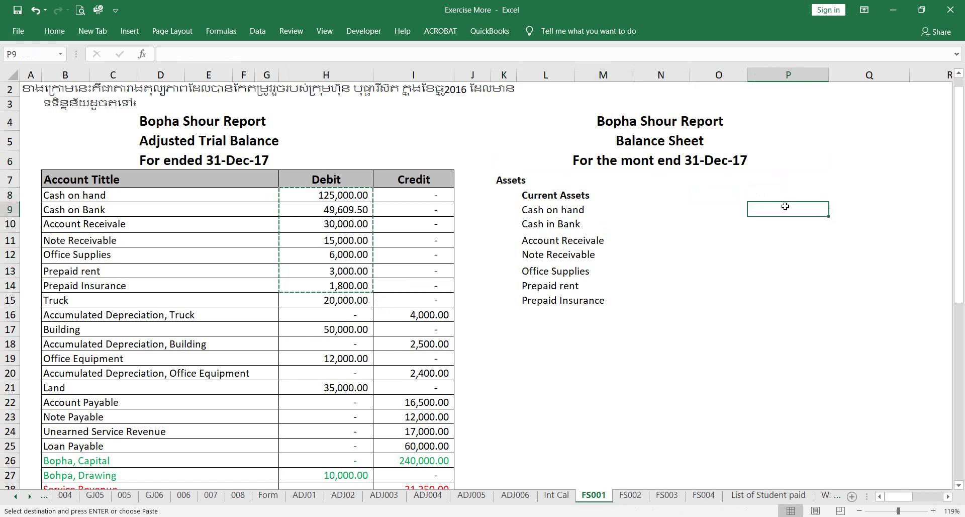
right_click(786, 206)
click(826, 259)
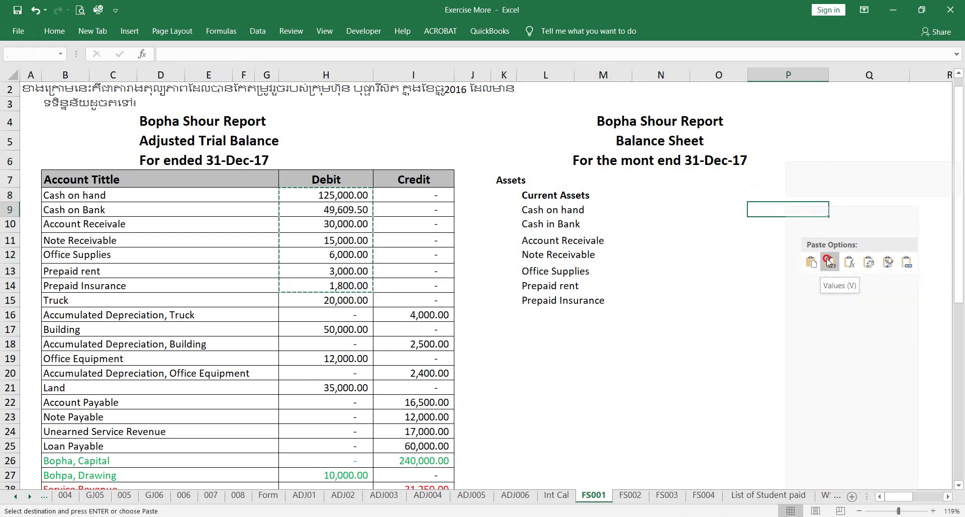
click(542, 311)
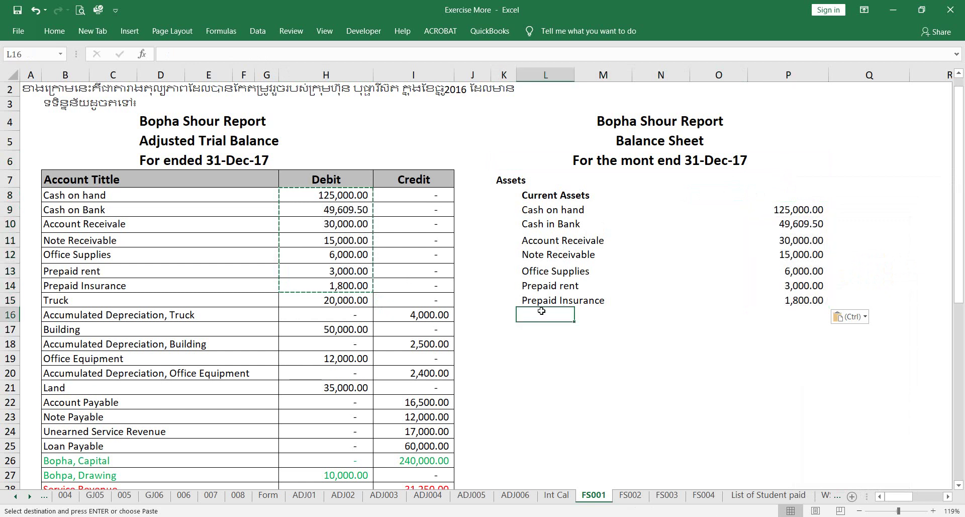
Label row 16 'Total Current Assets'.
text(Total Crr)
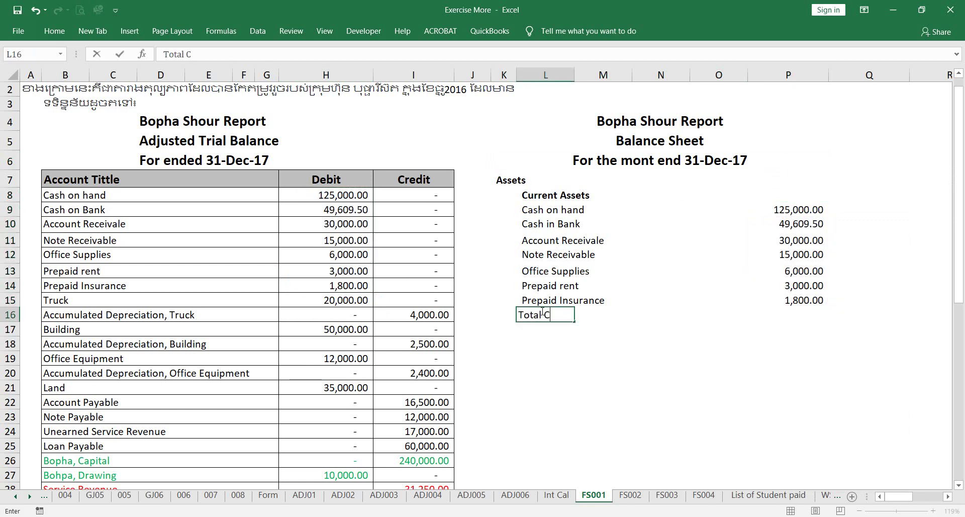
key(BackSpace)
key(BackSpace)
text(urrent Assets)
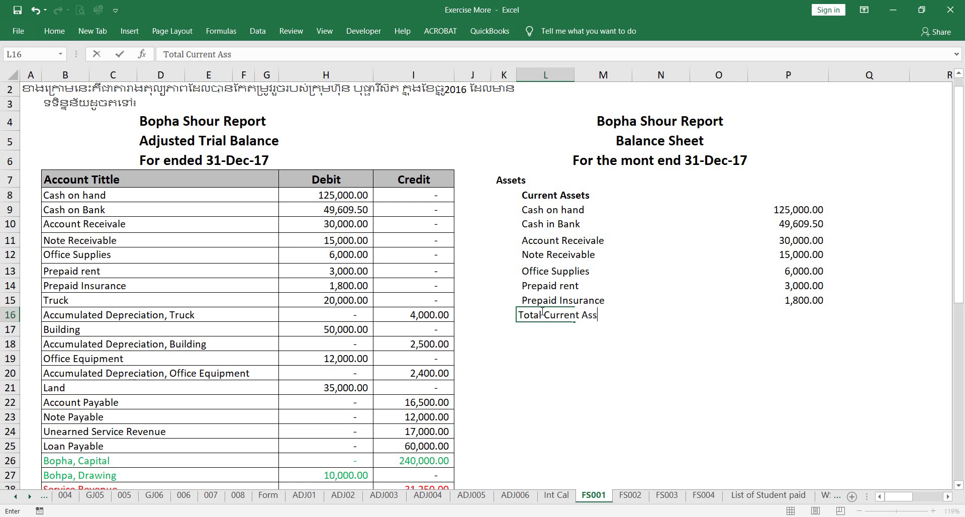
key(Right)
key(Right)
key(Right)
key(Right)
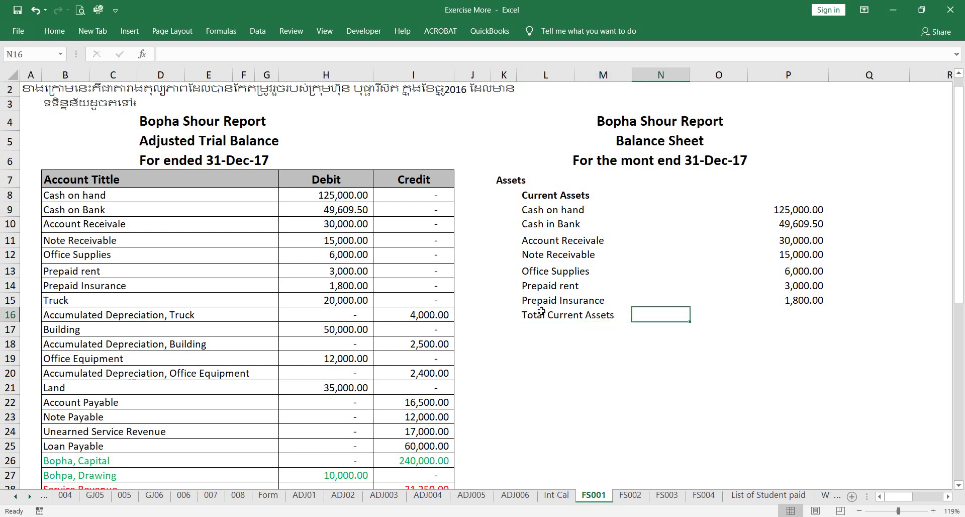
Enter =SUM(P9:P15) in P16, giving 230,409.50.
text(=)
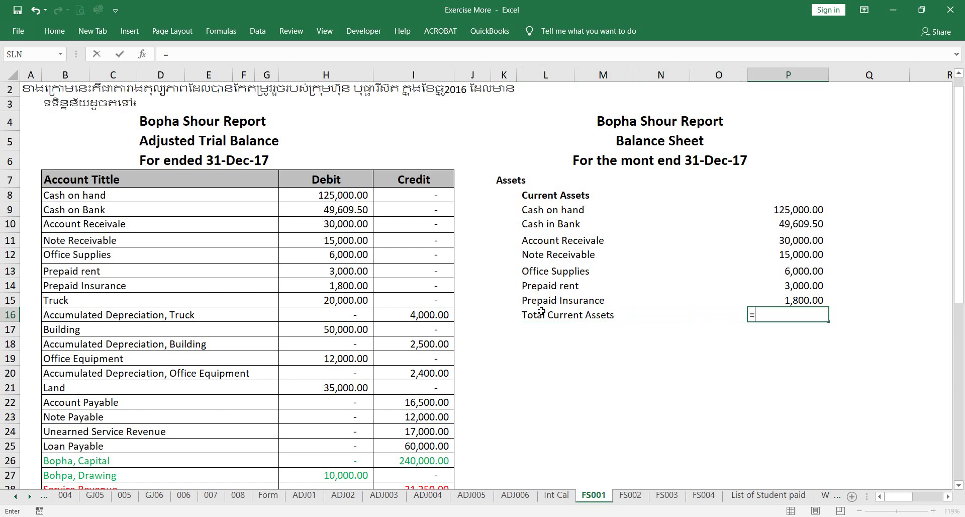
text(sum()
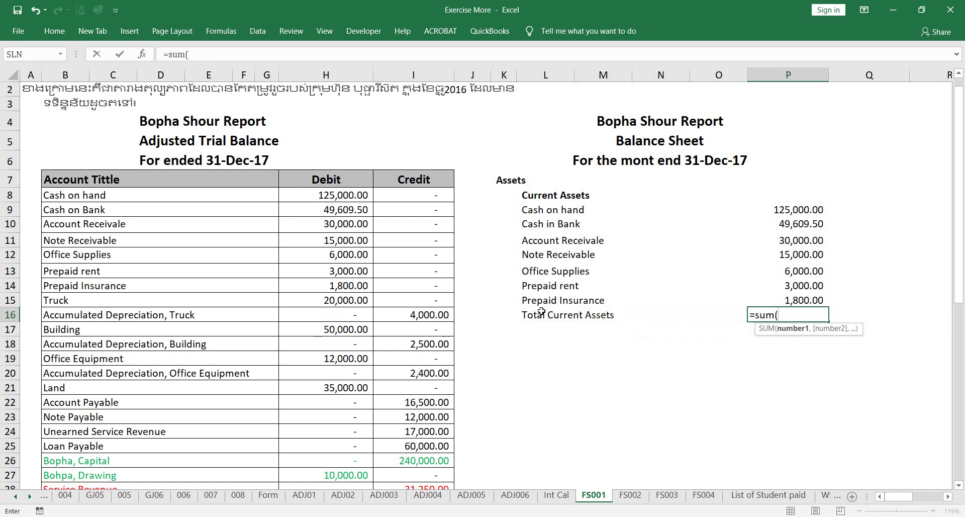
key(Up)
key(shift+Up)
key(shift+Up)
key(shift+Up)
key(shift+Up)
key(shift+Up)
key(shift+Up)
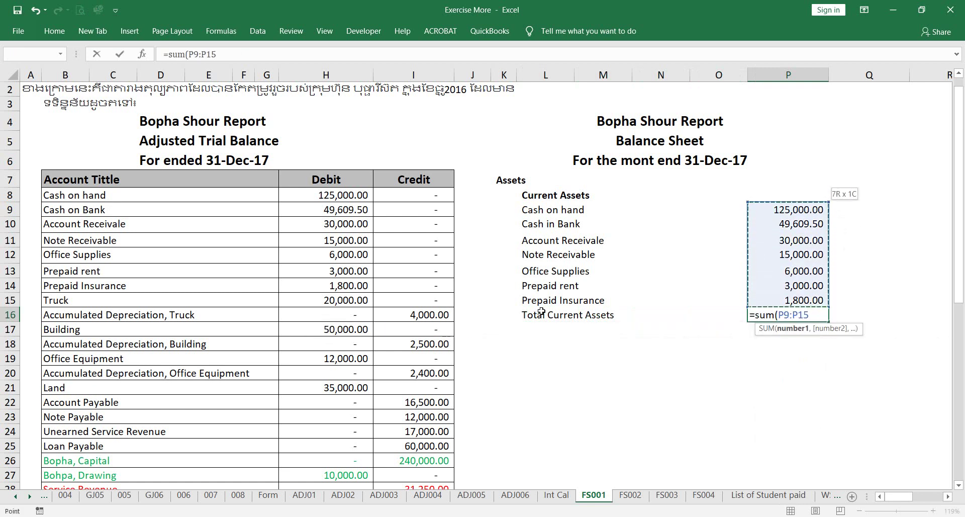
key(Return)
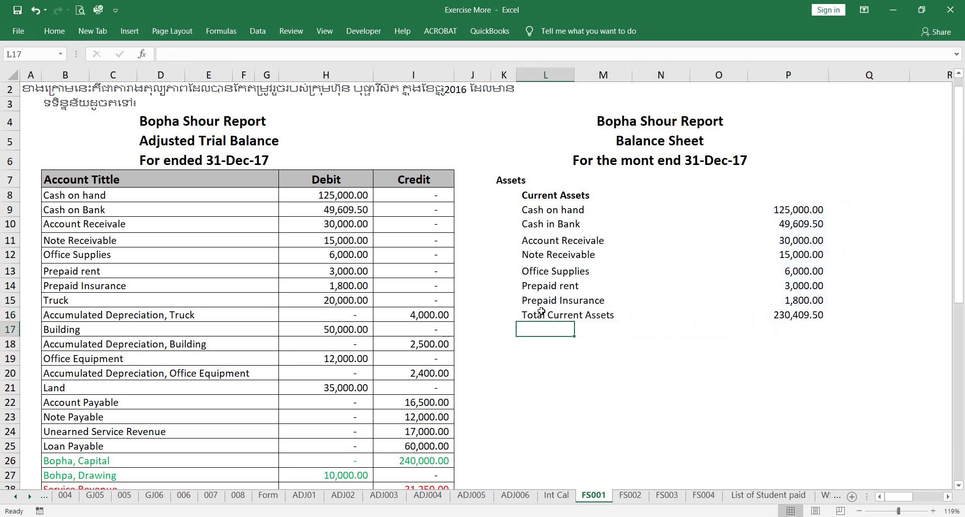
click(805, 325)
key(Up)
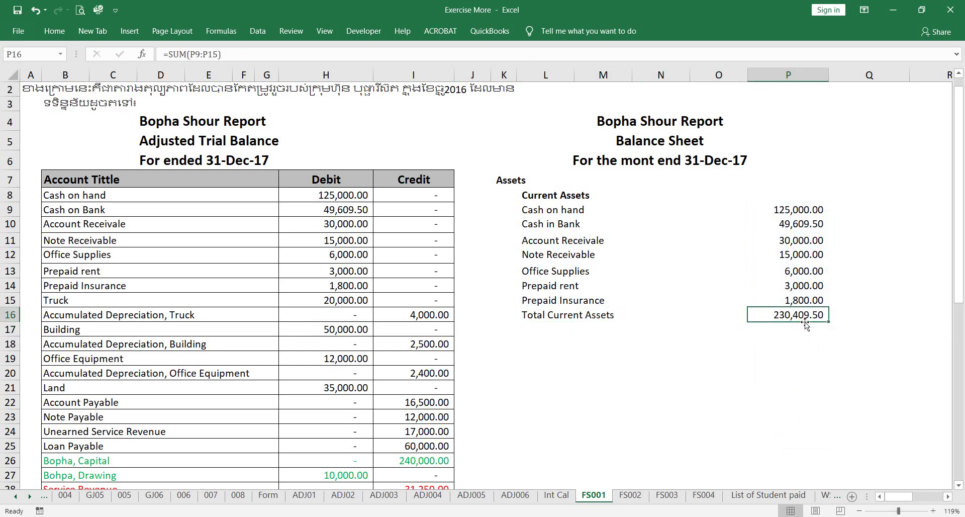
Underline the 230,409.50 total in P16 and give it Accounting $ format.
click(60, 30)
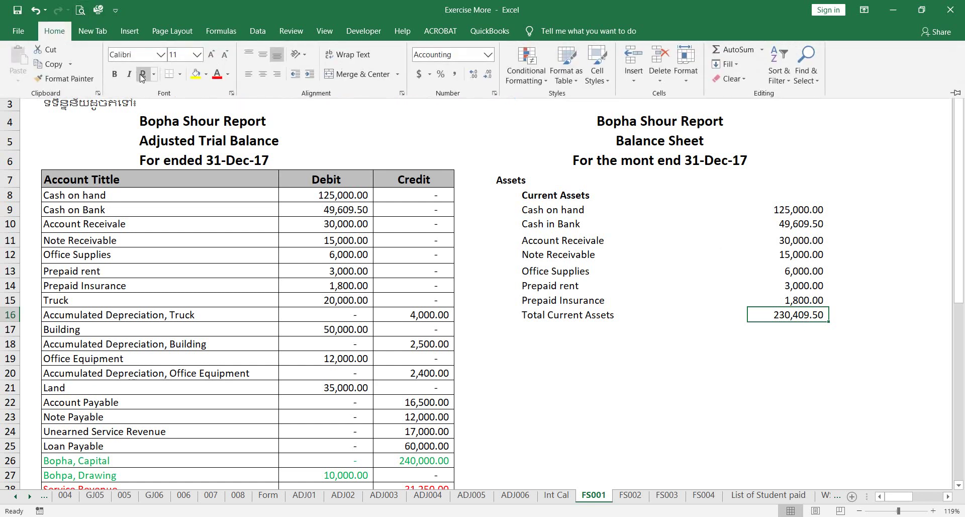
click(154, 74)
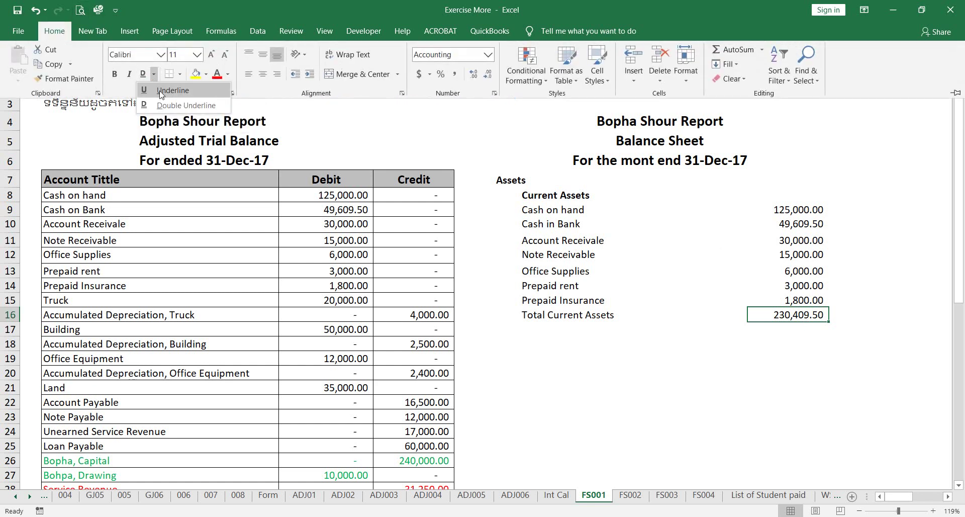
click(161, 94)
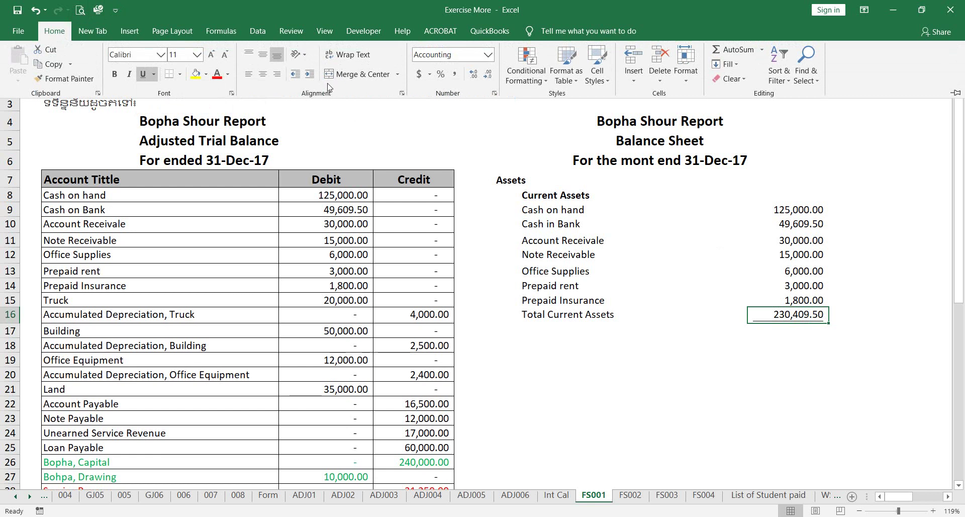
click(418, 74)
Apply the Accounting $ format to the Cash on hand amount in P9.
click(779, 206)
click(779, 207)
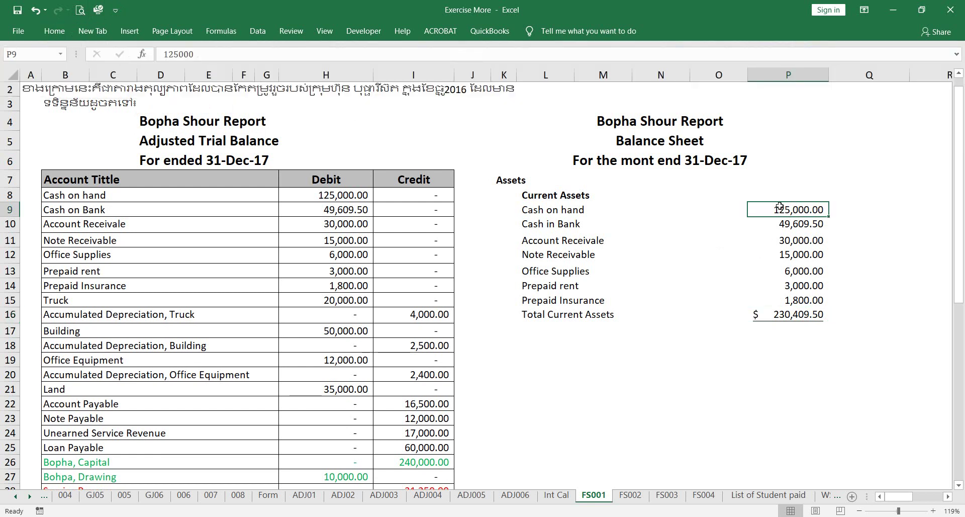
click(51, 31)
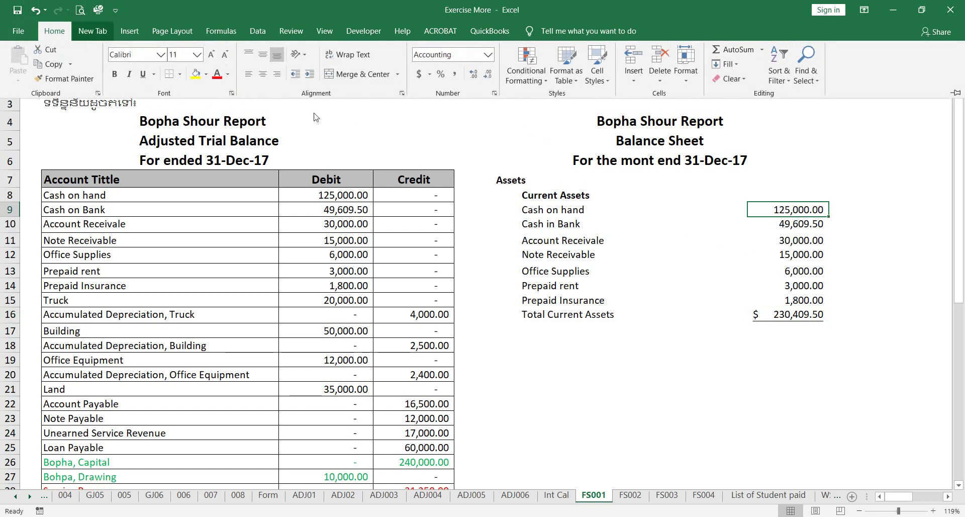
click(418, 75)
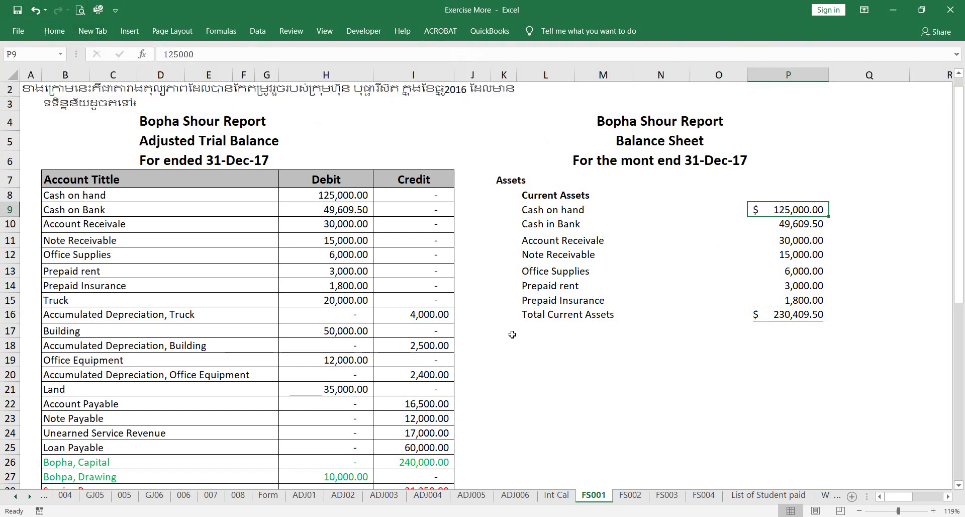
click(534, 332)
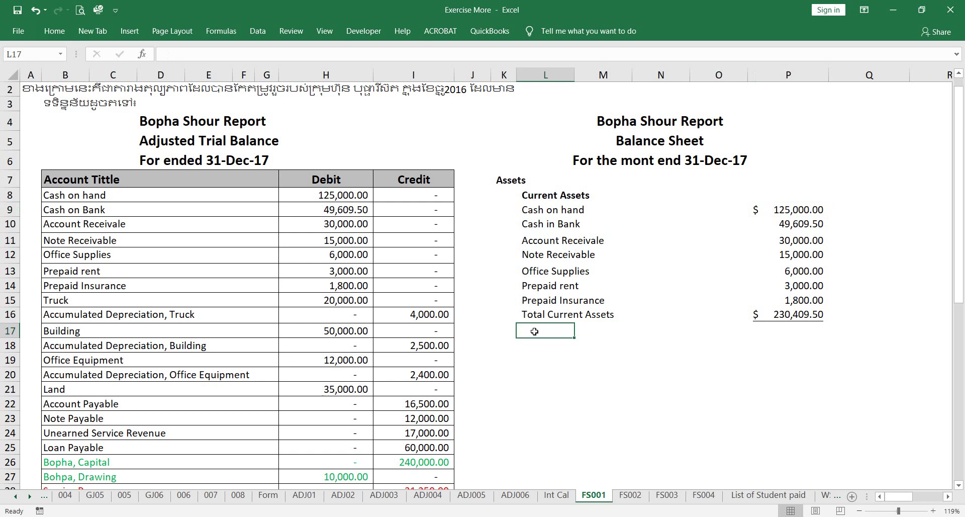
Enter 'Fixed Assets/ Non-Current Assets' in L17 and make it bold.
text(F)
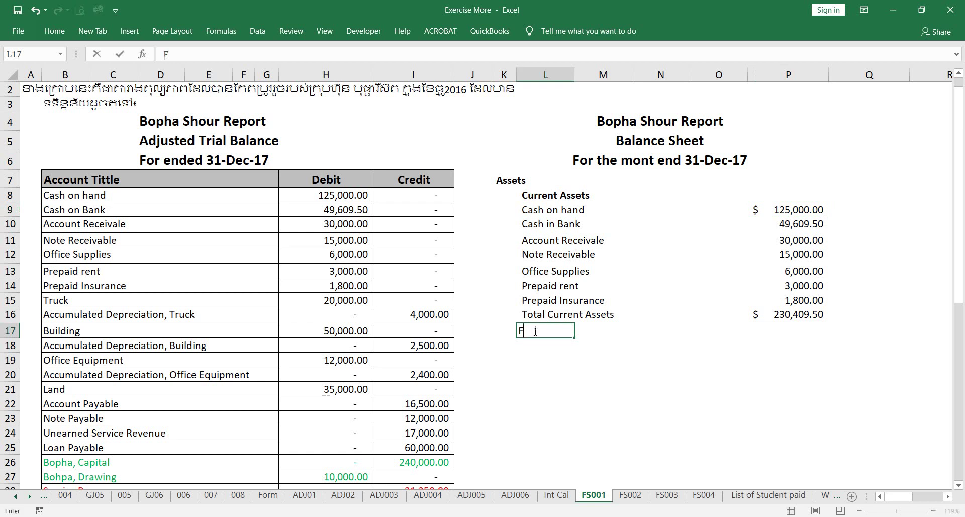
text(ixed Assets)
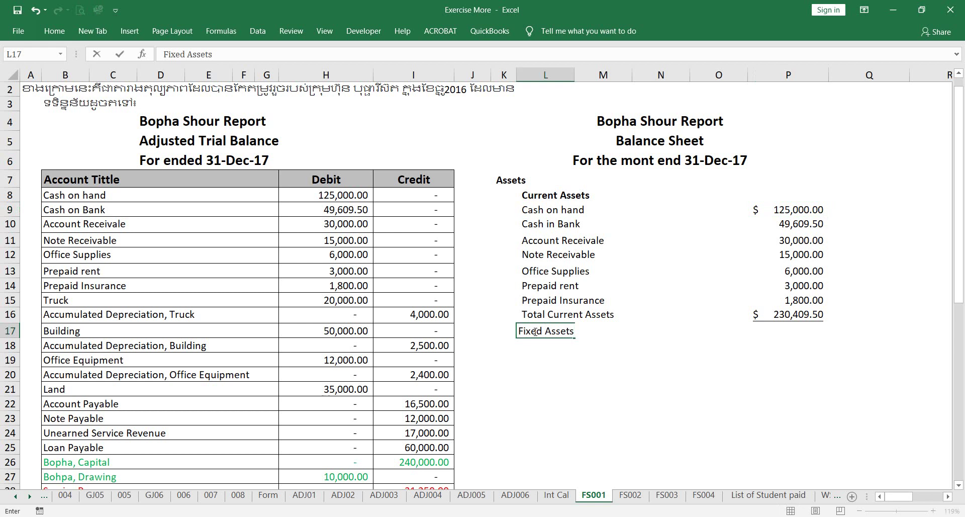
text(/ Non-Current)
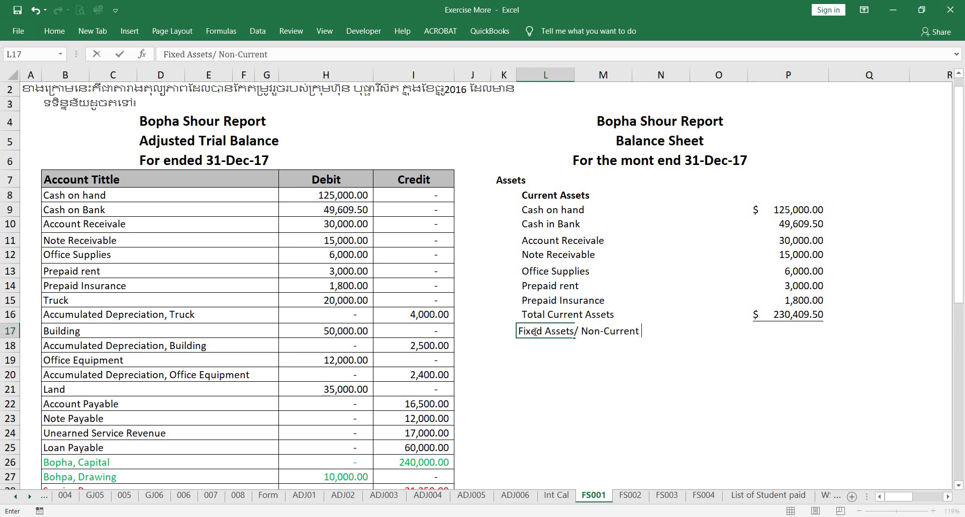
text( Assets)
key(Return)
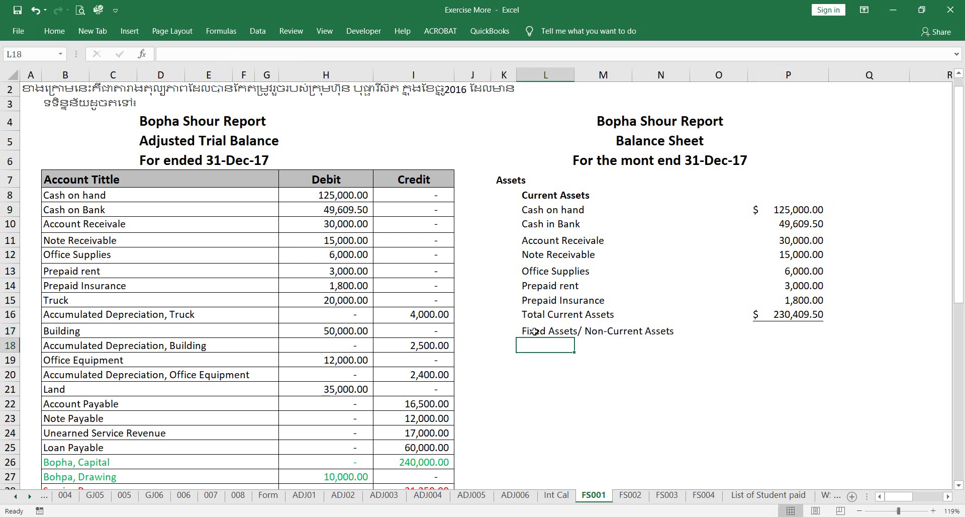
click(533, 331)
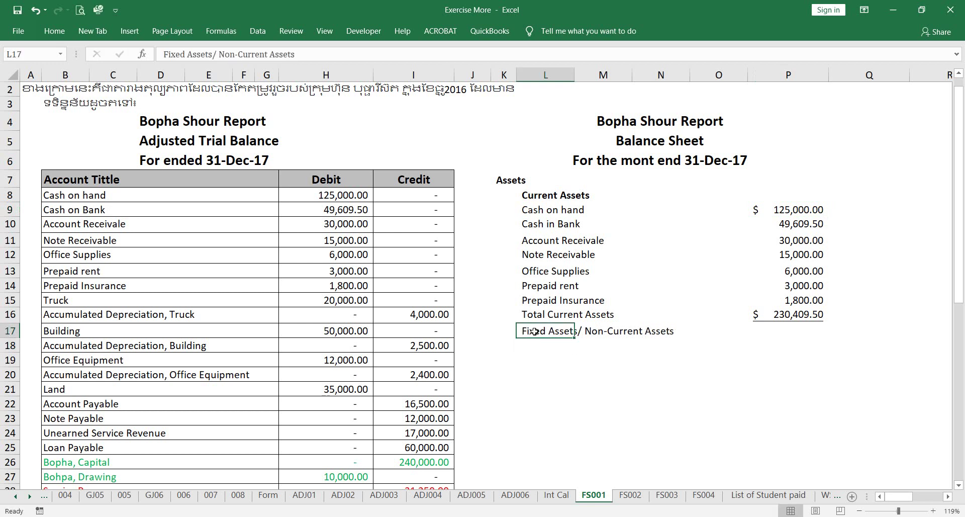
key(ctrl+b)
key(Down)
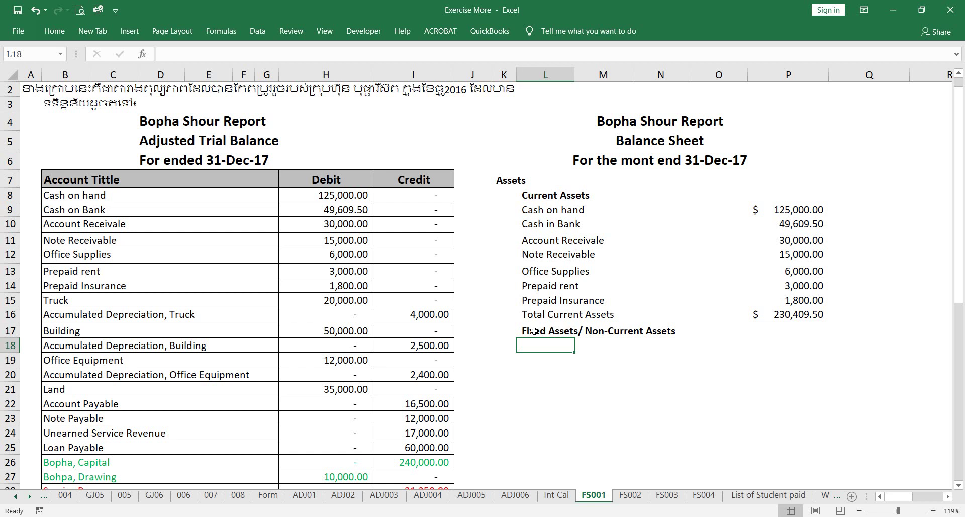
Set the font colour of trial balance range B8:H14 to purple.
click(134, 304)
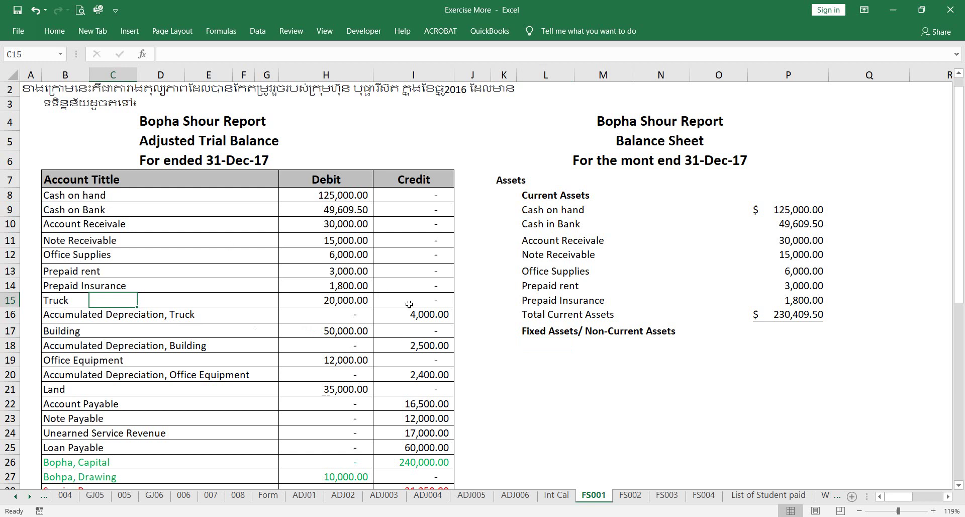
drag(353, 283, 66, 195)
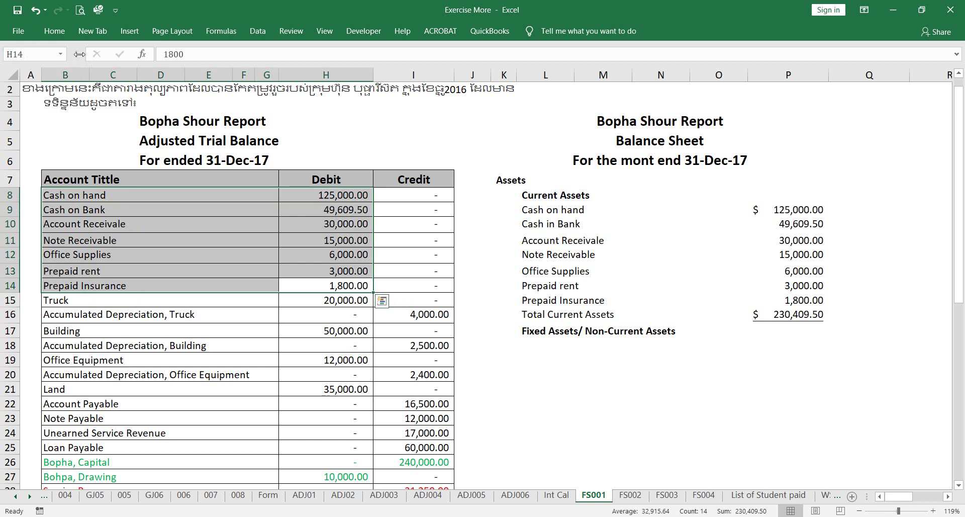
click(55, 30)
key(ctrl+F1)
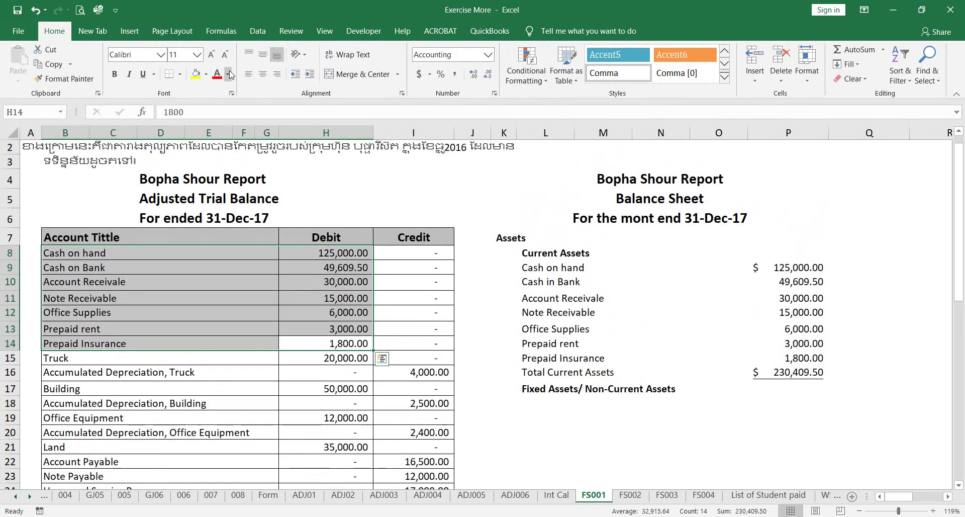
click(228, 74)
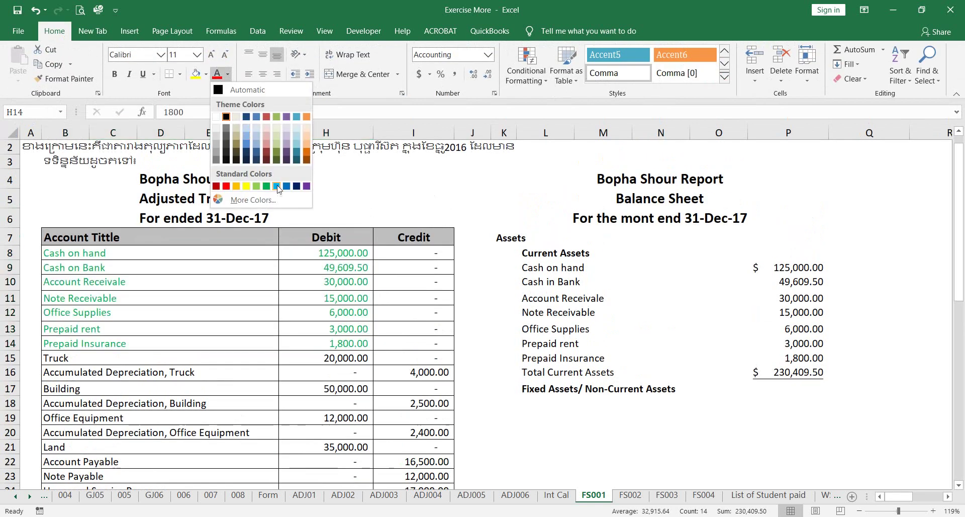
click(306, 185)
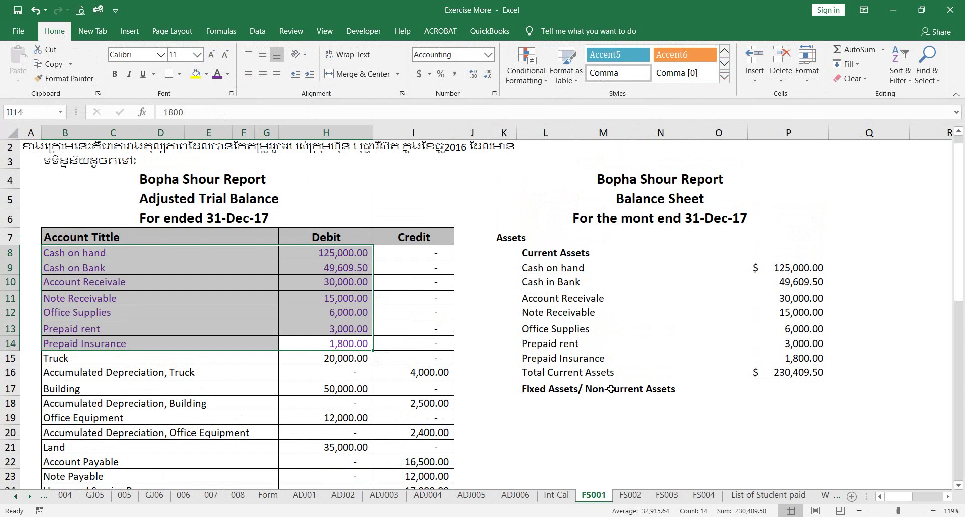
scroll(166, 416, down, 2)
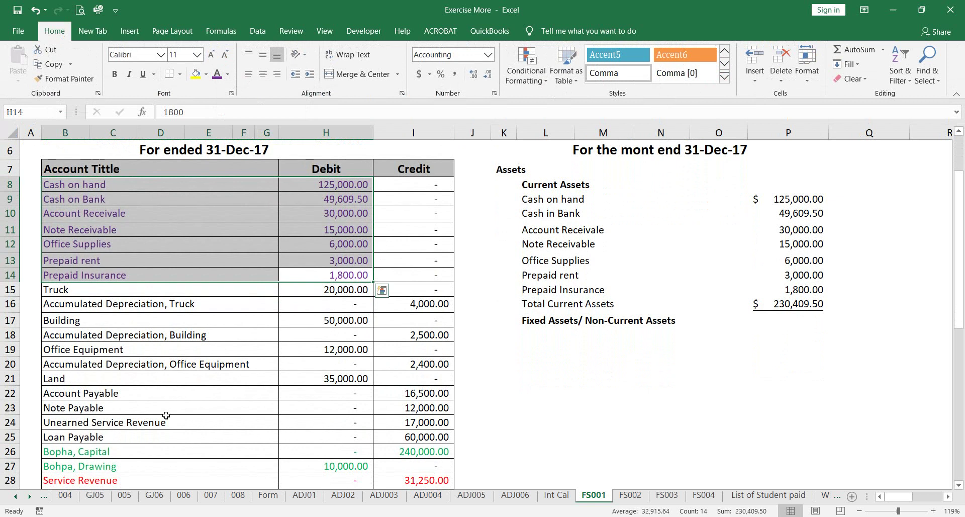
Narrow trial balance columns G, H (Debit) and I (Credit).
click(209, 333)
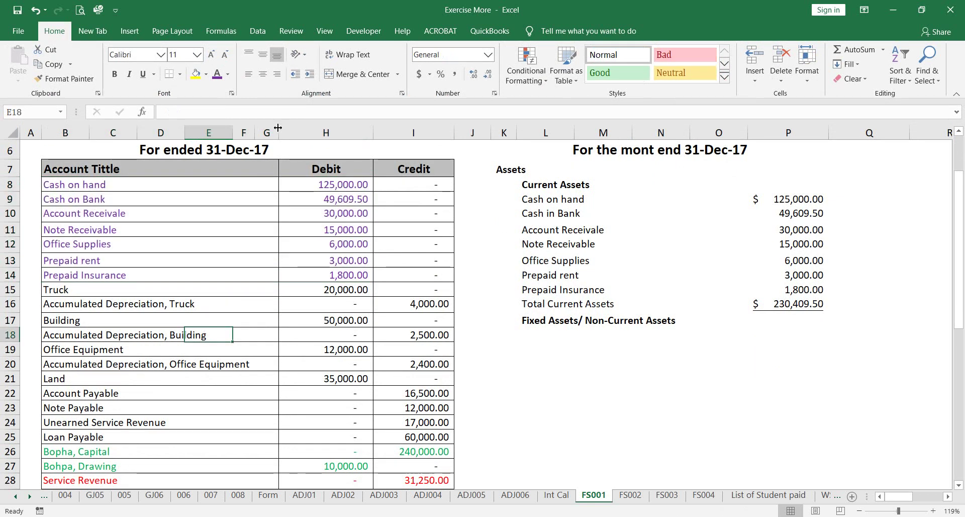
drag(279, 132, 257, 128)
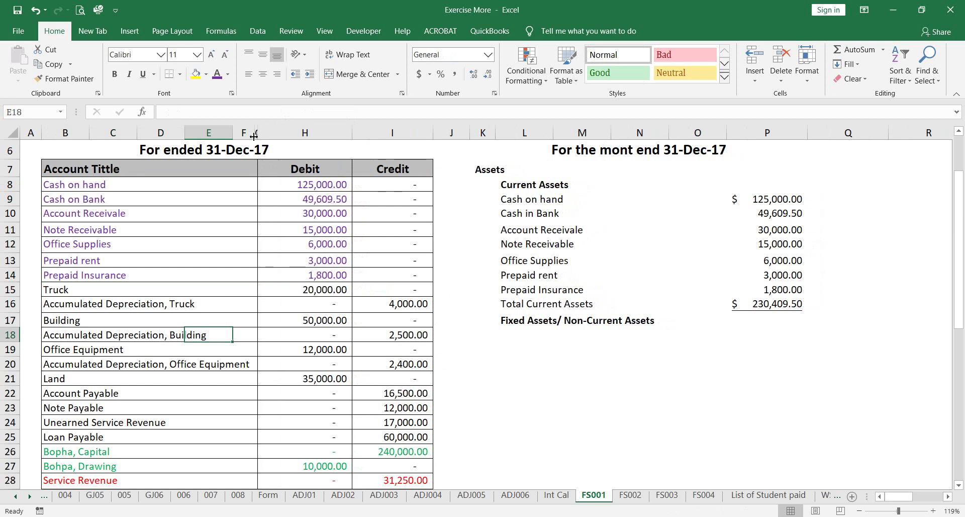
drag(353, 133, 320, 133)
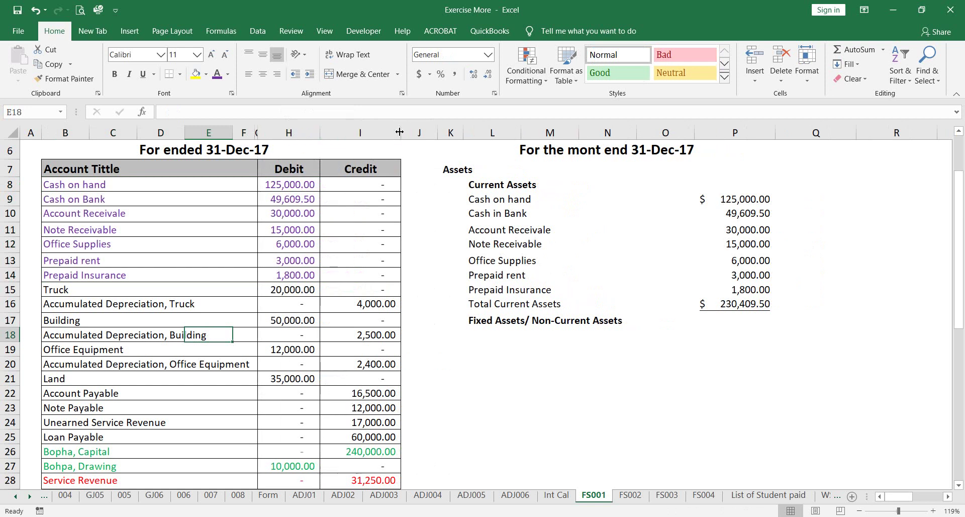
drag(401, 133, 386, 132)
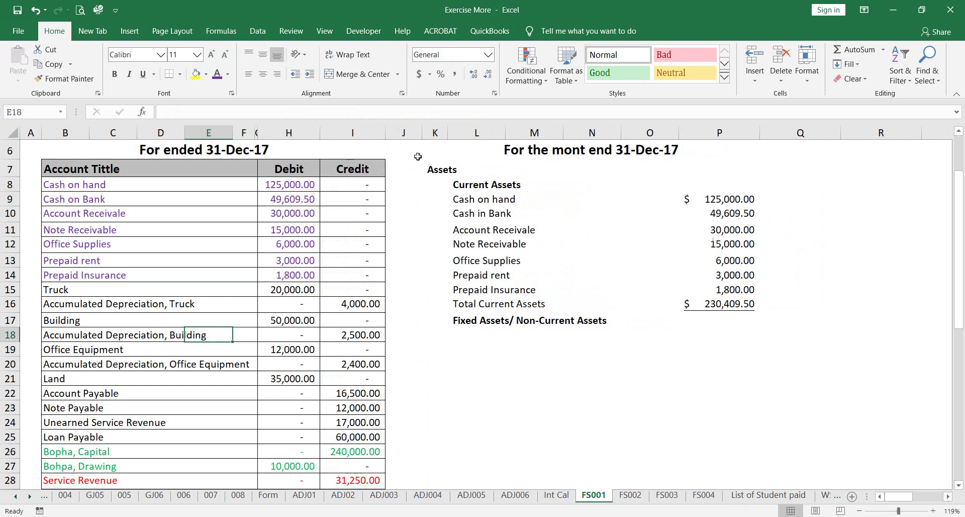
ctrl+scroll(417, 156, up, 3)
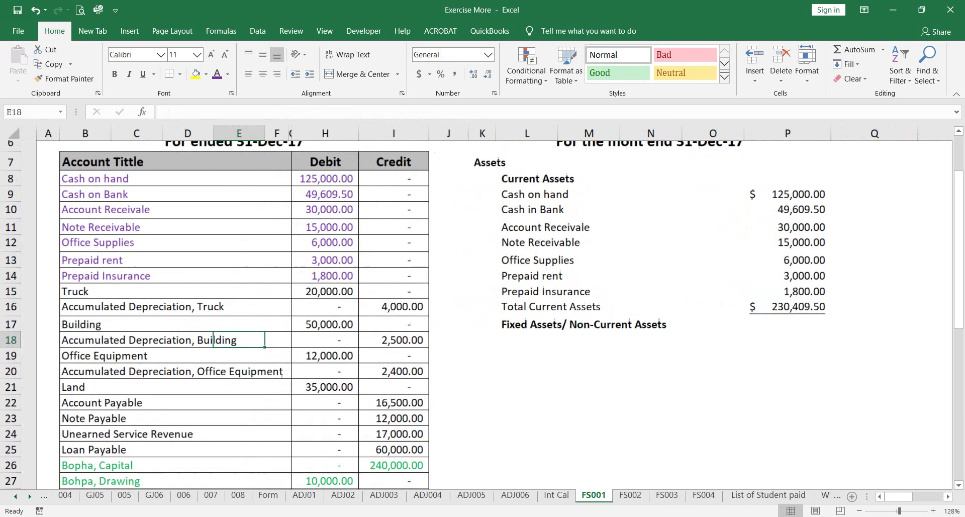
scroll(214, 339, down, 1)
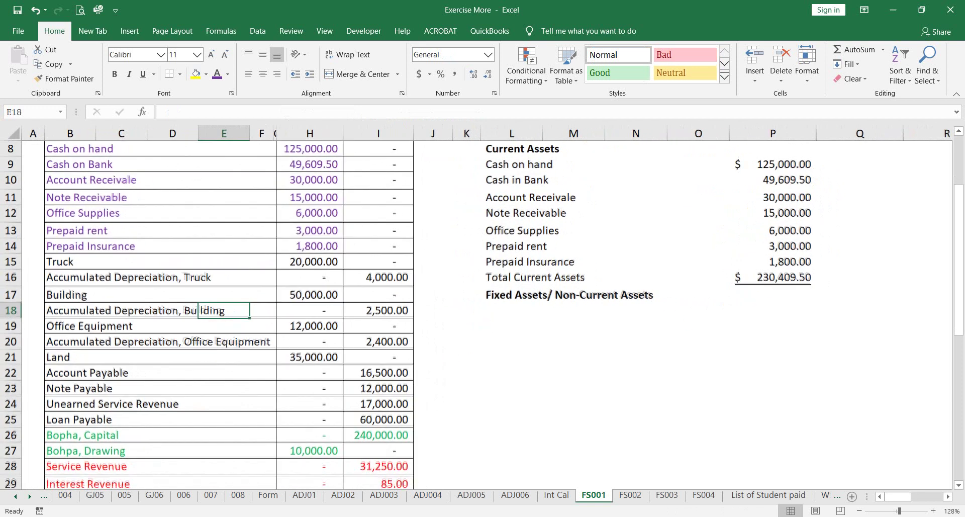
click(438, 330)
Copy the fixed asset account names B15:B21, Truck through Land.
click(56, 262)
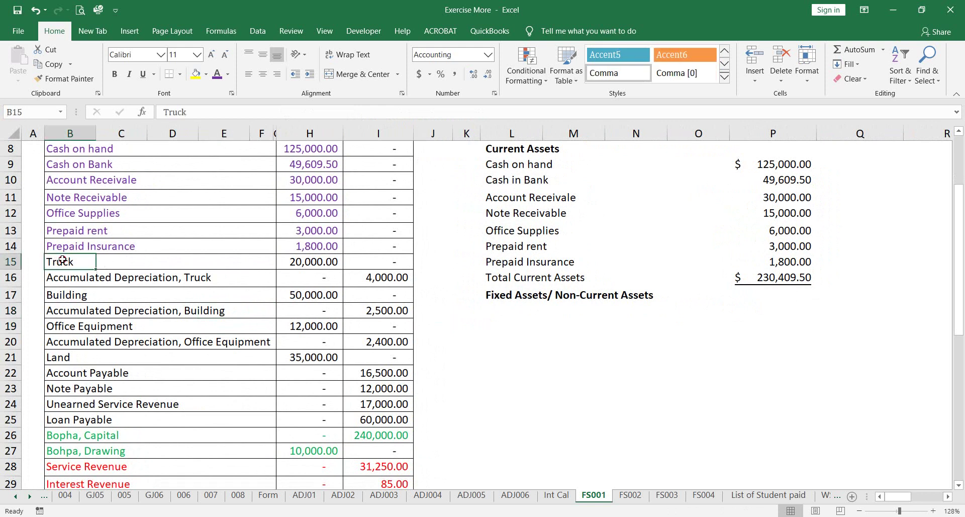
drag(62, 261, 68, 352)
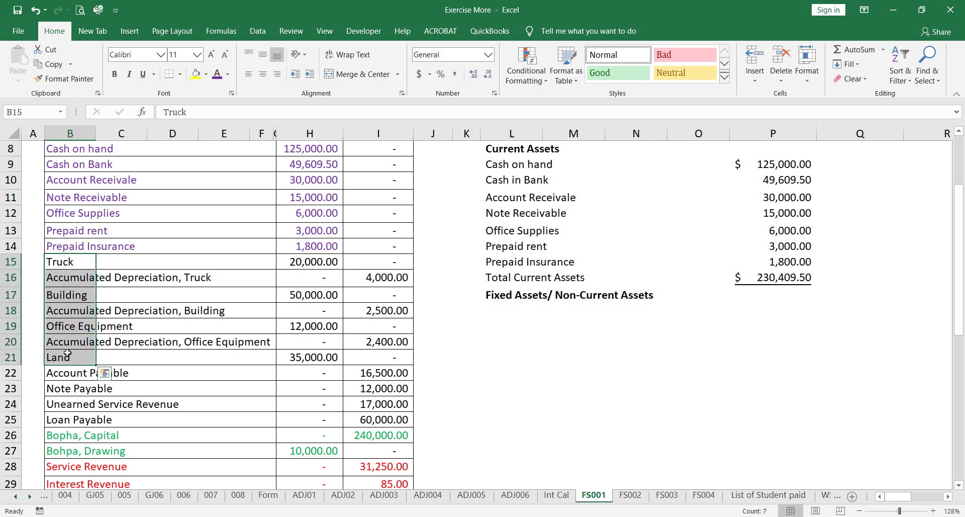
key(ctrl+c)
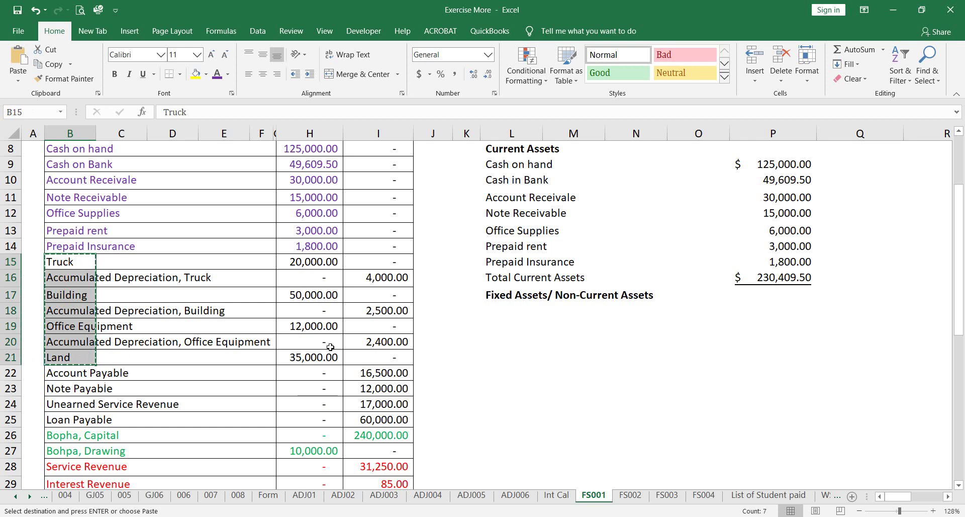
Paste Truck through Land as values into L18:L24, then copy amounts H15:H21.
click(496, 305)
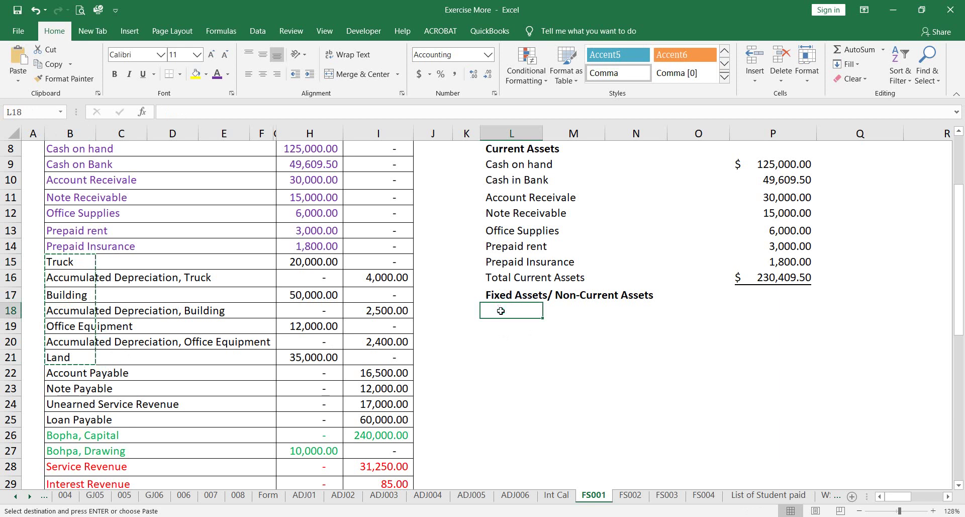
right_click(501, 311)
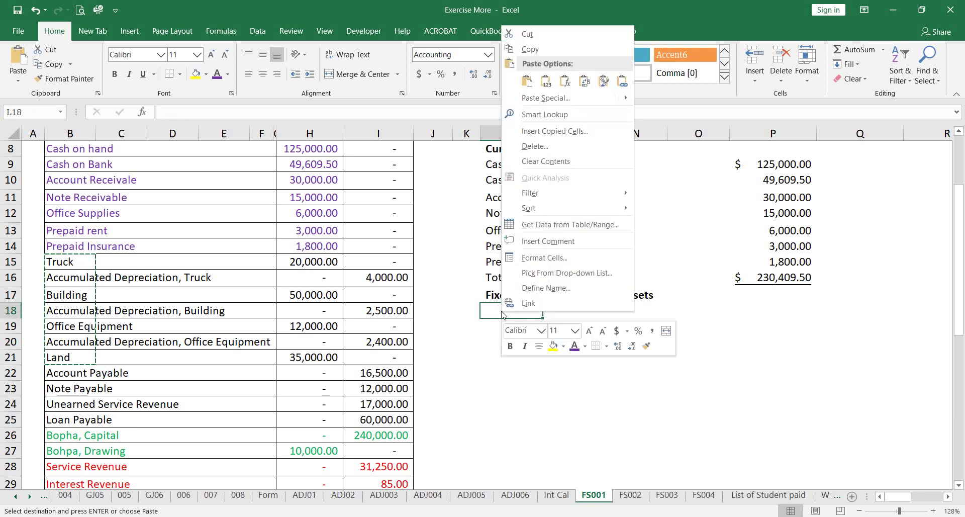
click(546, 81)
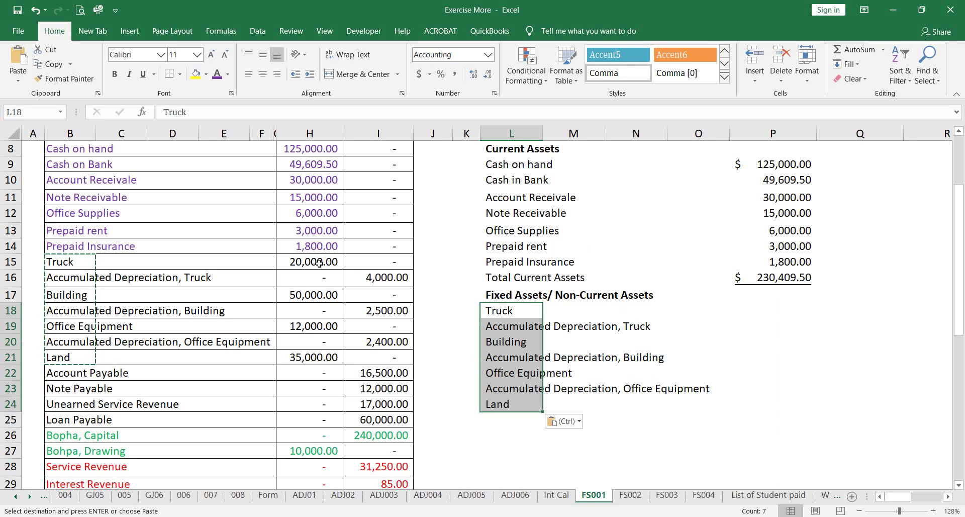
drag(319, 263, 325, 355)
key(ctrl+c)
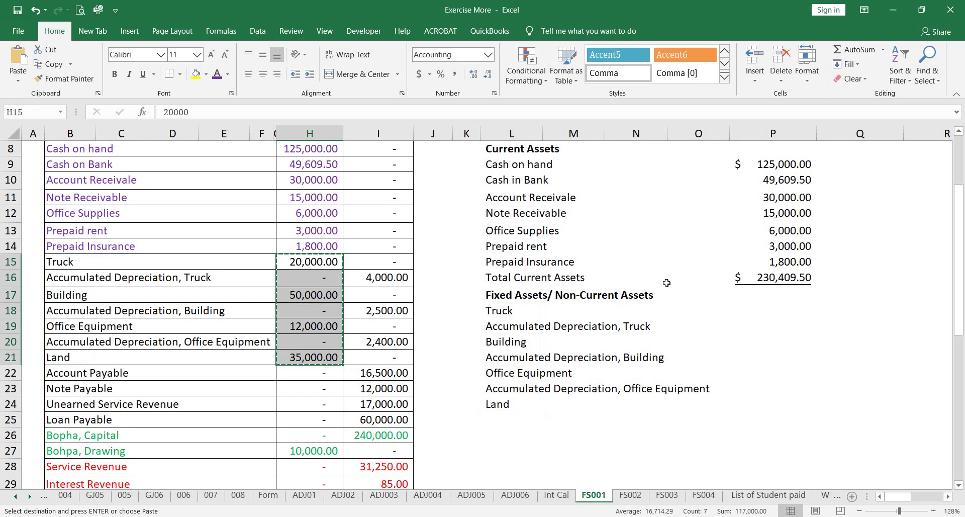
Paste the fixed asset amounts as values into P18:P24.
click(765, 308)
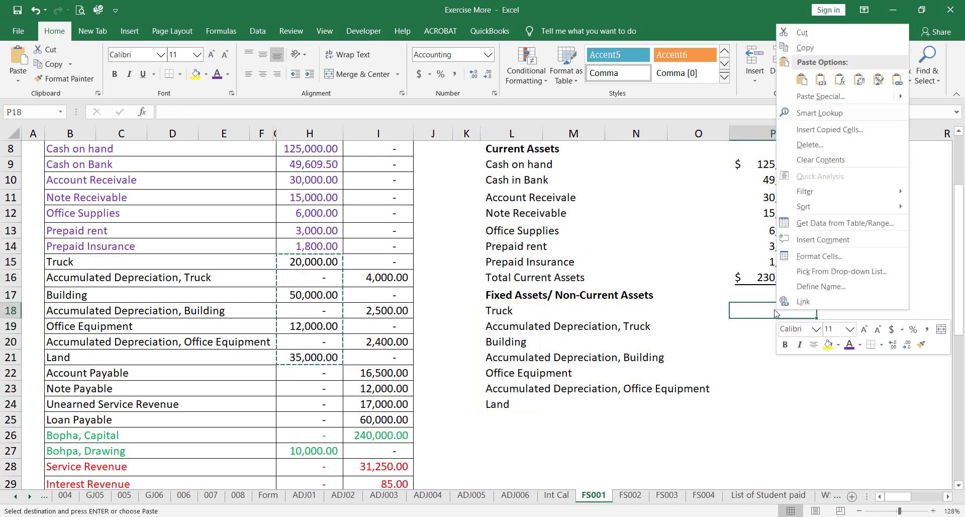
right_click(775, 308)
click(821, 79)
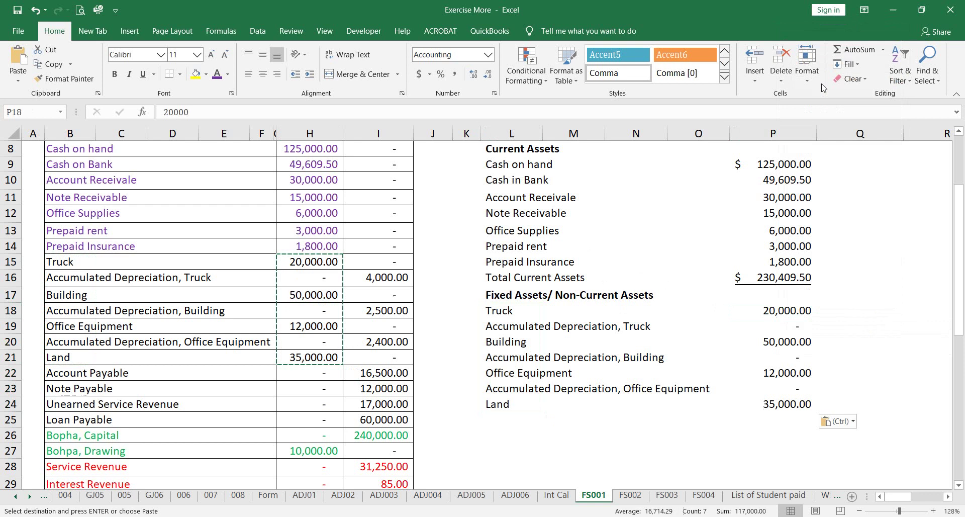
click(790, 316)
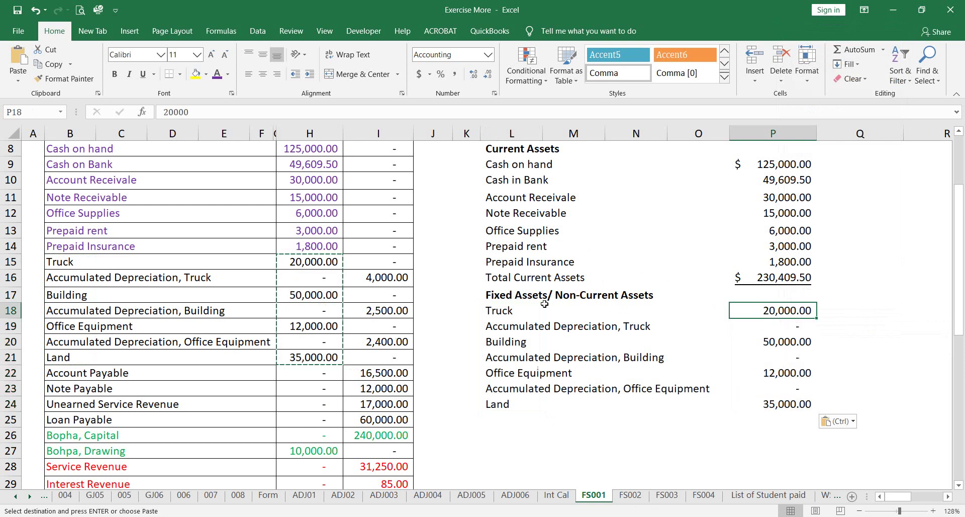
Enter the truck depreciation as -4,000 in P19 and the building depreciation as -25,000.
click(760, 328)
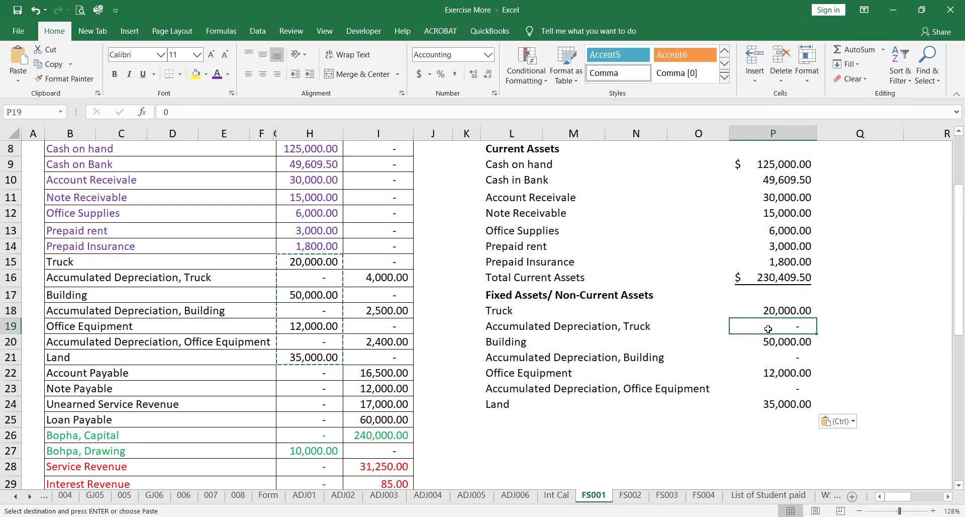
text(0-)
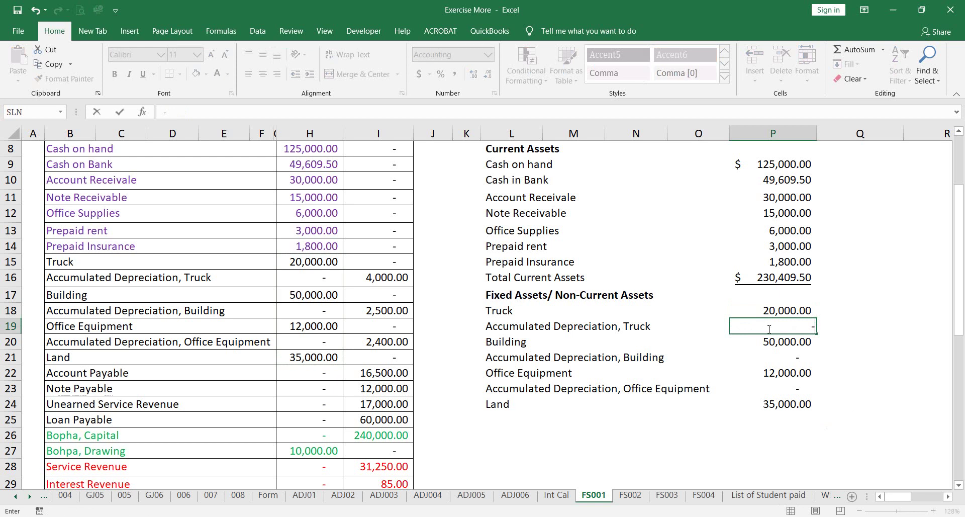
text(40000)
key(ctrl+Return)
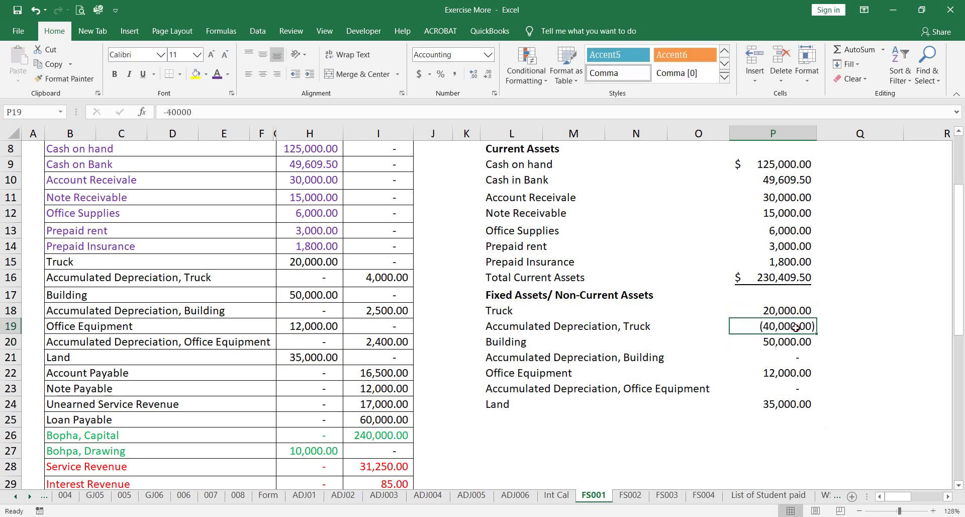
double_click(795, 327)
key(BackSpace)
key(Return)
key(Return)
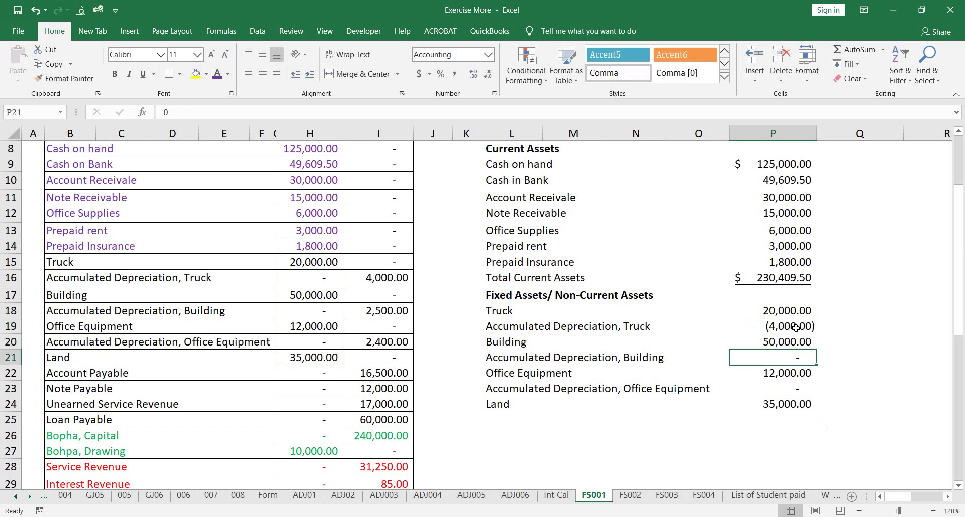
text(-2)
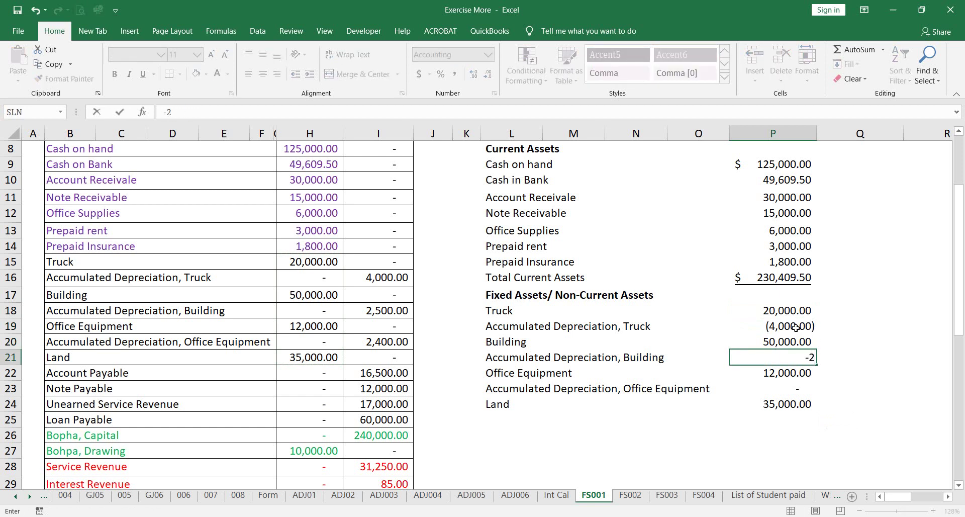
text(5000)
key(Return)
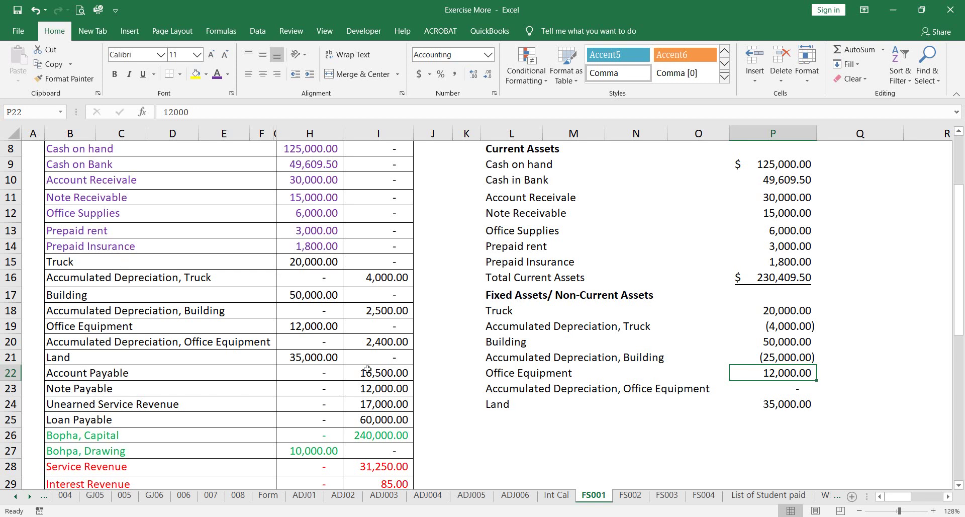
Enter the office equipment depreciation as -2,400 in P23.
click(779, 390)
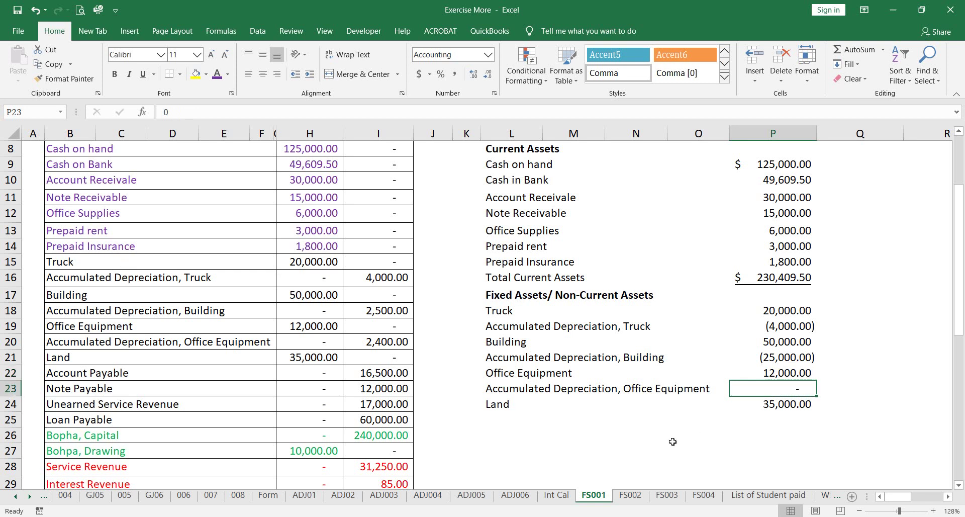
text(-)
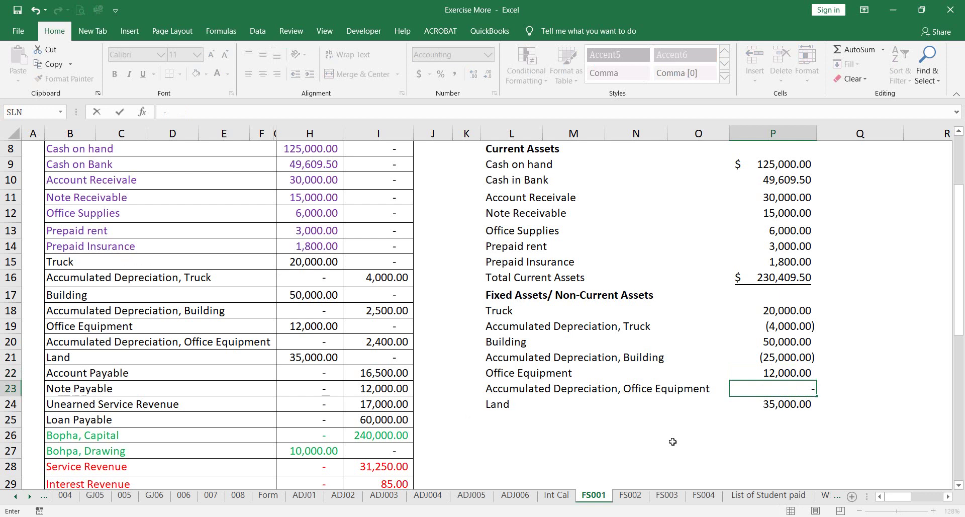
text(24000)
key(Return)
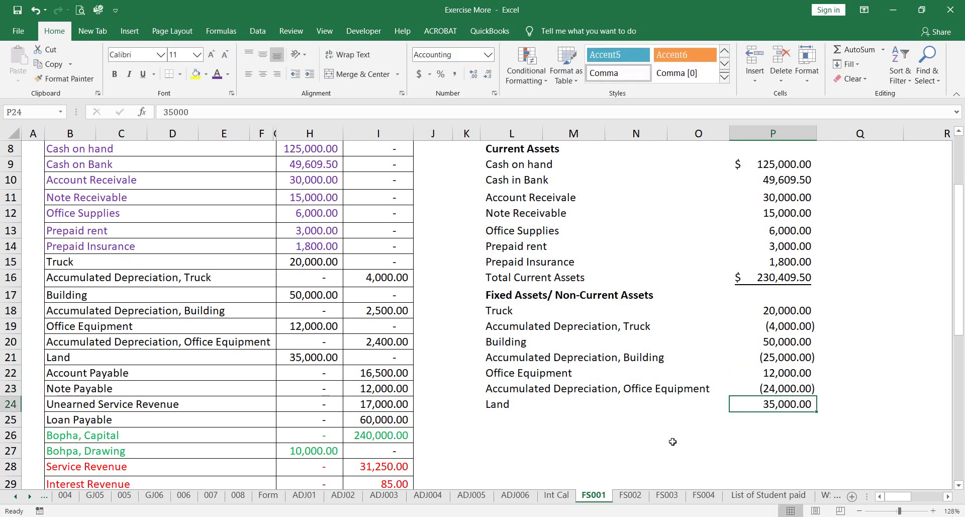
key(Up)
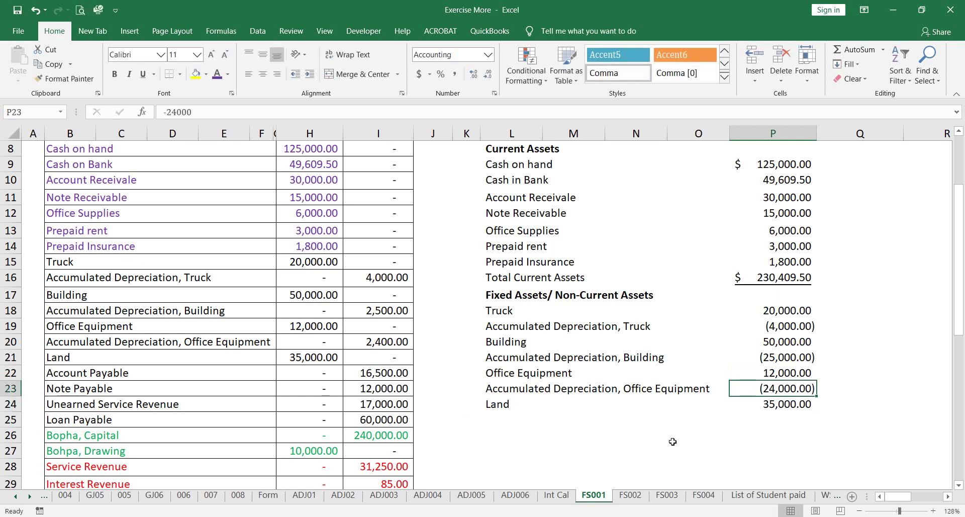
double_click(789, 388)
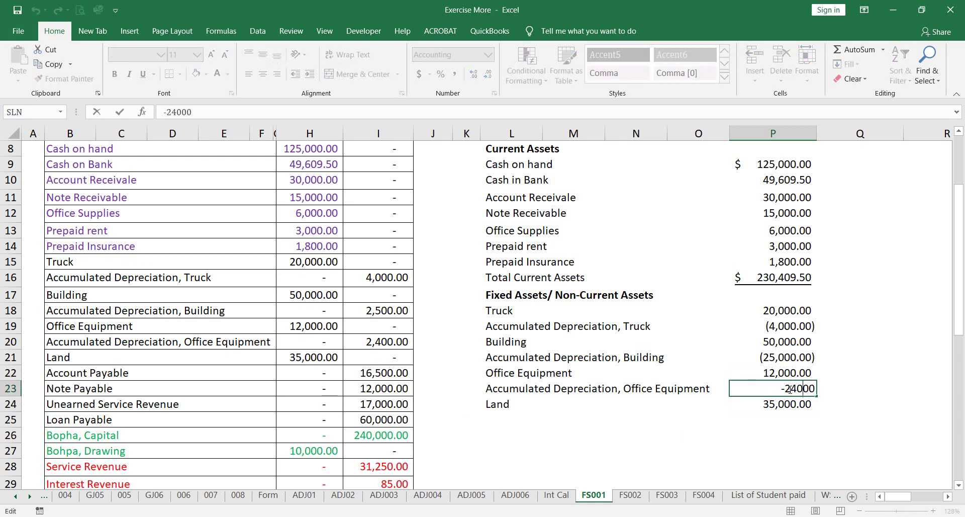
key(BackSpace)
key(Return)
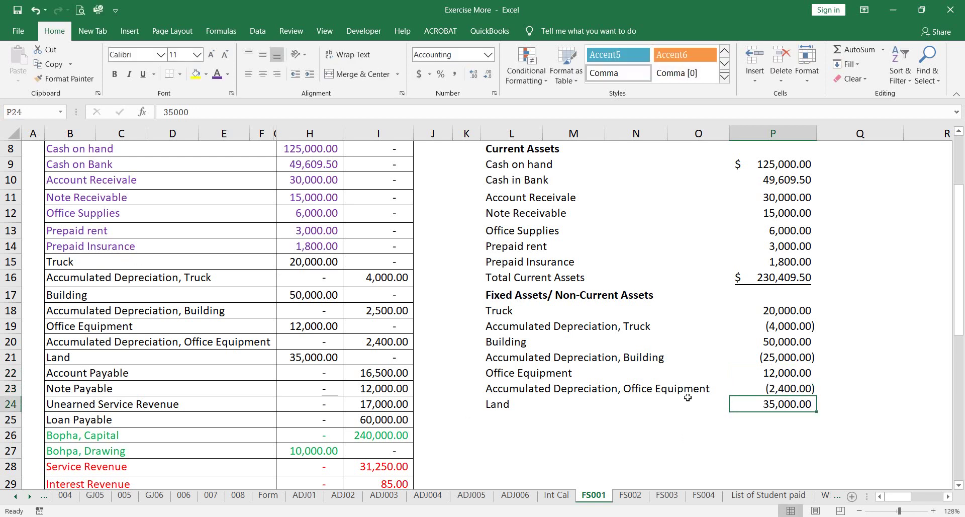
click(491, 417)
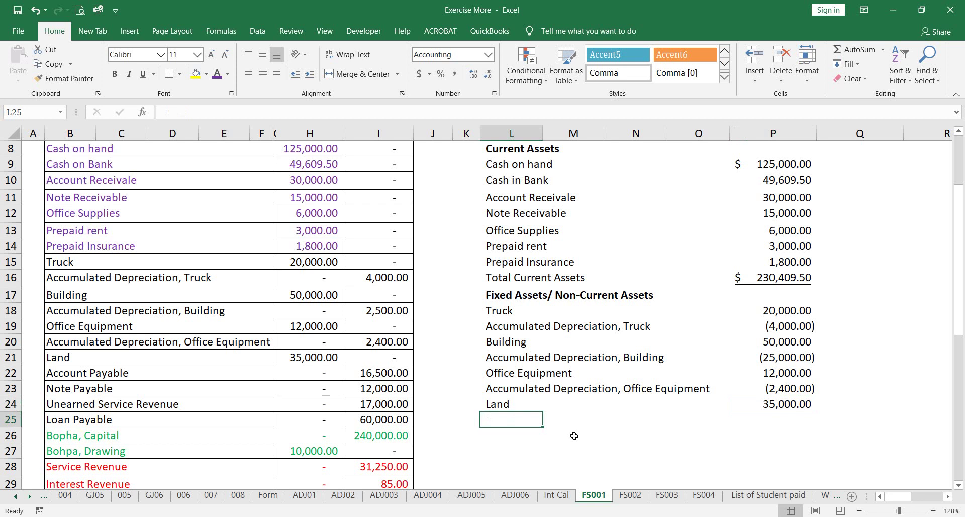
Label row 25 'Total Non-Current Assets' and sum P18:P24 in P25.
text(Total )
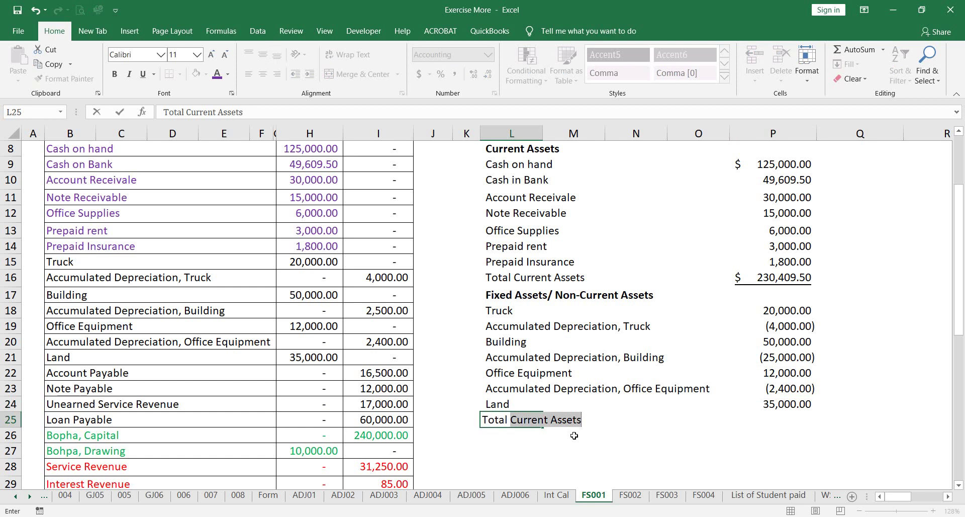
text(Non)
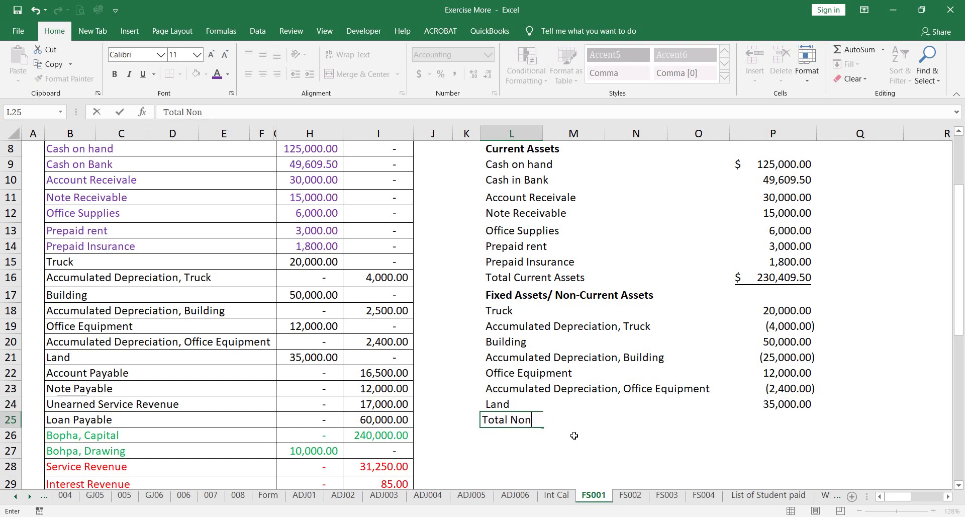
text(-Current Assets)
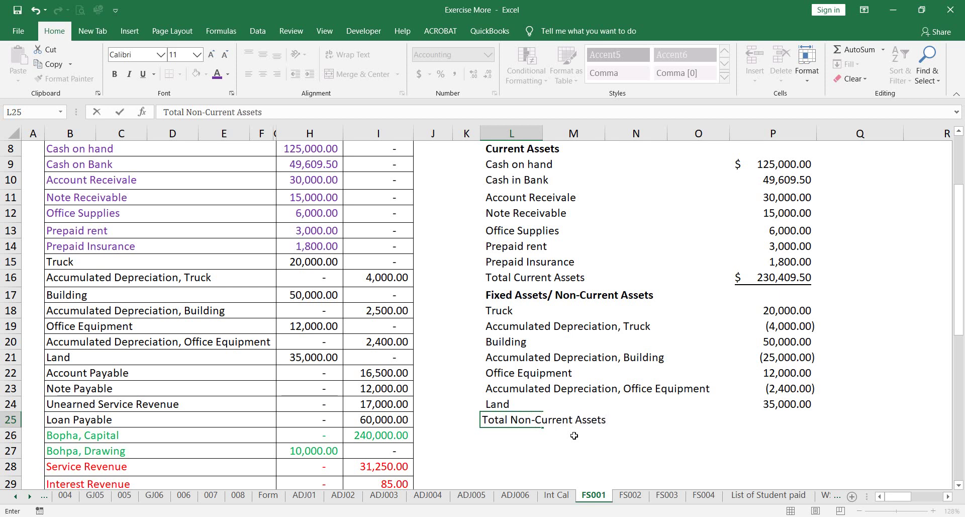
key(Right)
key(Right)
key(Right)
key(Right)
text(=sum)
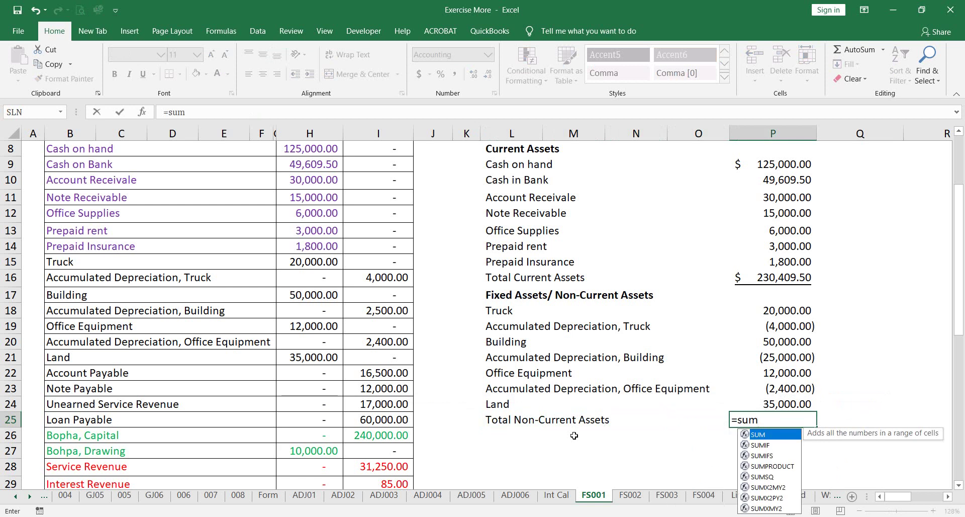
text(()
key(Up)
key(shift+Up)
key(shift+Up)
key(shift+Up)
key(shift+Up)
key(shift+Up)
key(shift+Up)
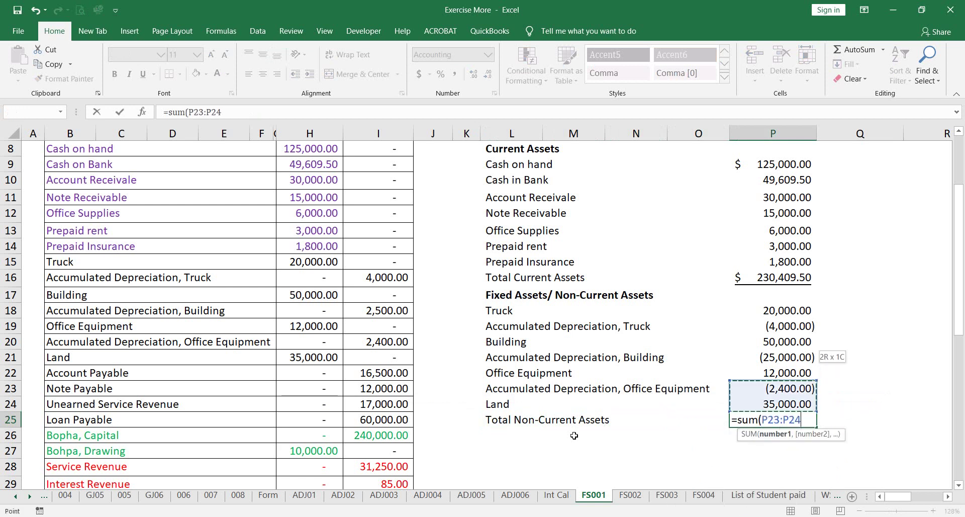
key(Return)
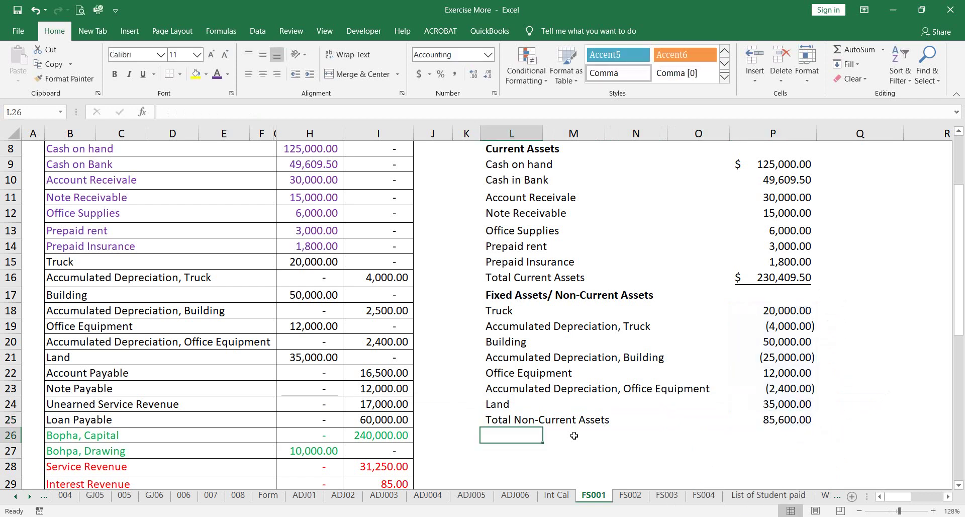
click(746, 419)
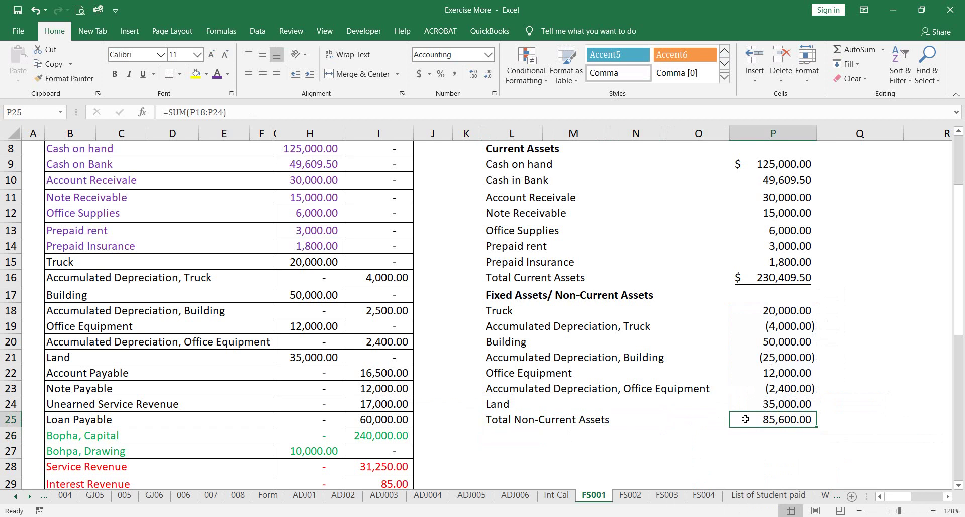
Copy the current assets total's format from P16 onto P25 with Format Painter.
click(755, 281)
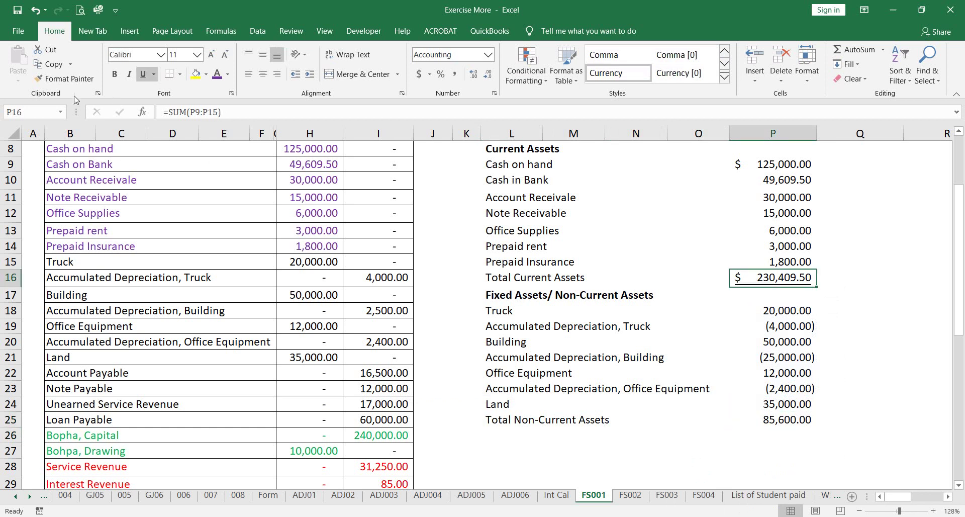
click(83, 76)
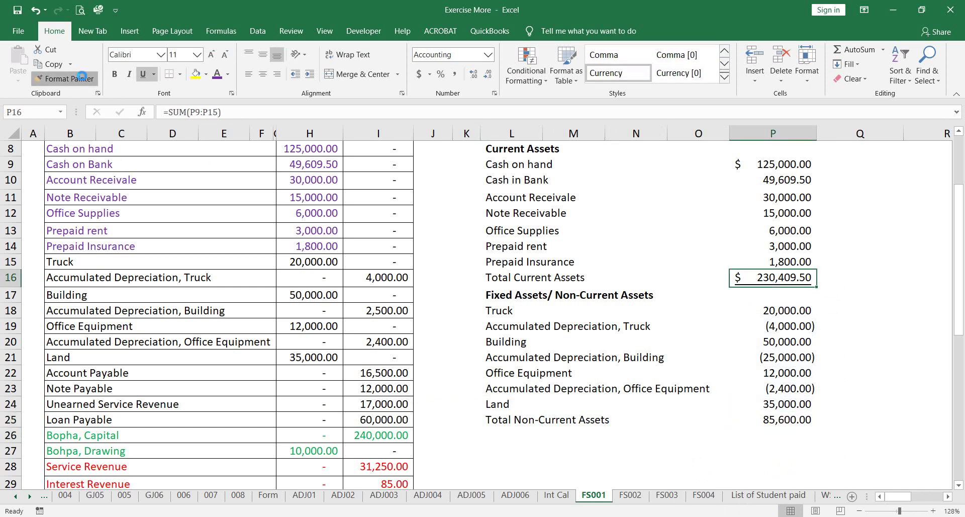
click(775, 418)
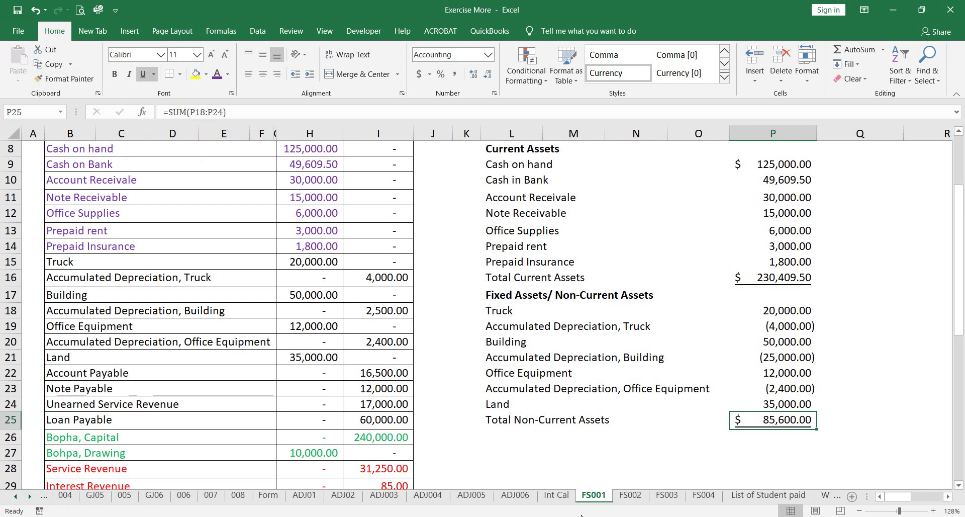
key(Left)
key(Left)
key(Left)
key(Left)
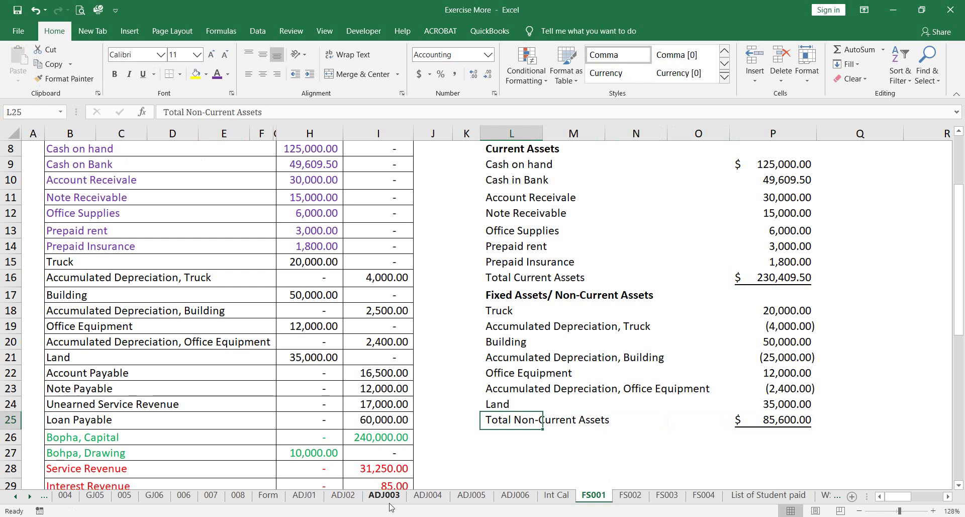
Bold the Total Non-Current Assets label and collapse the ribbon.
key(ctrl+b)
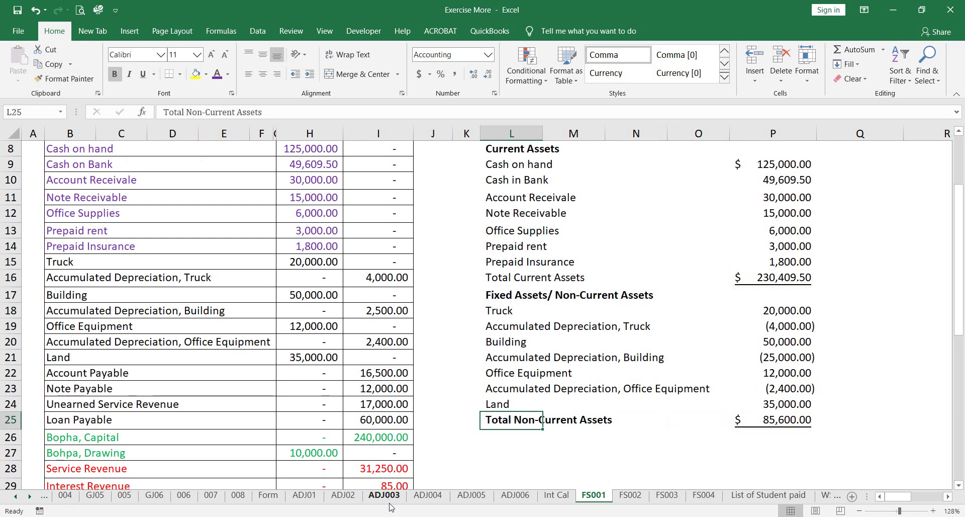
key(Down)
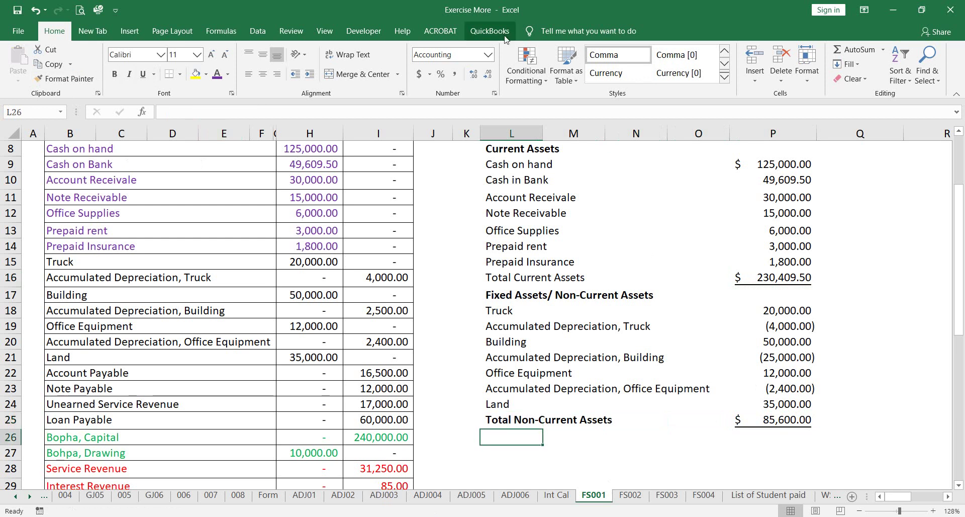
right_click(511, 59)
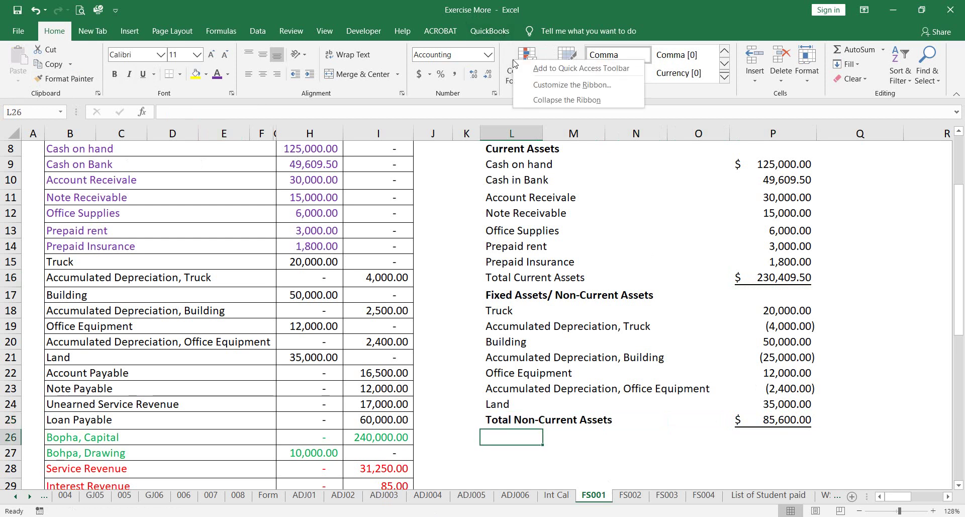
click(524, 97)
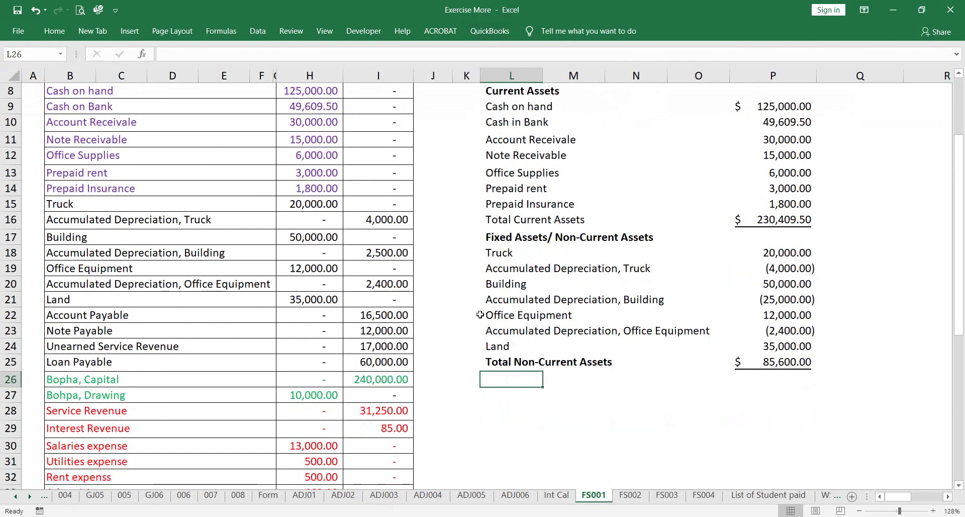
Add a 'Total Assets' label with the formula =P16+P25 in Q26.
click(474, 378)
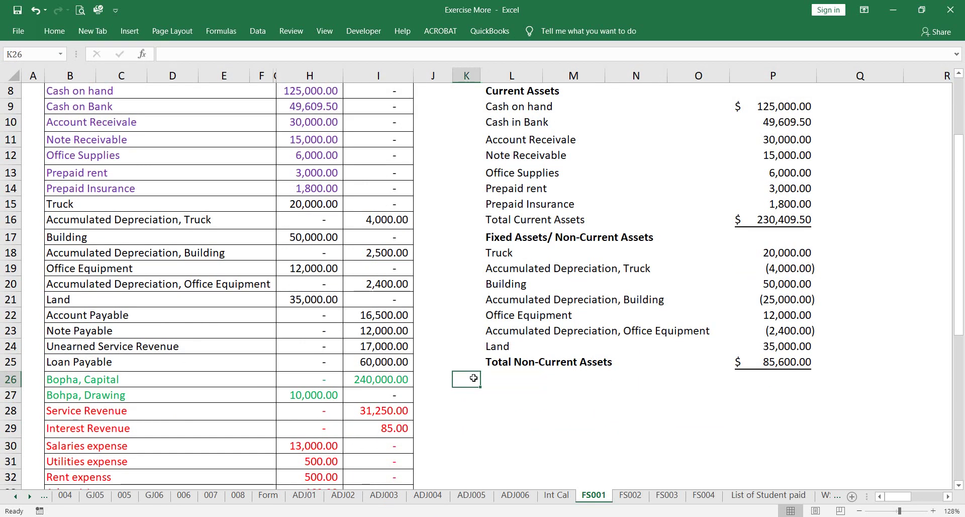
text(Total Assets)
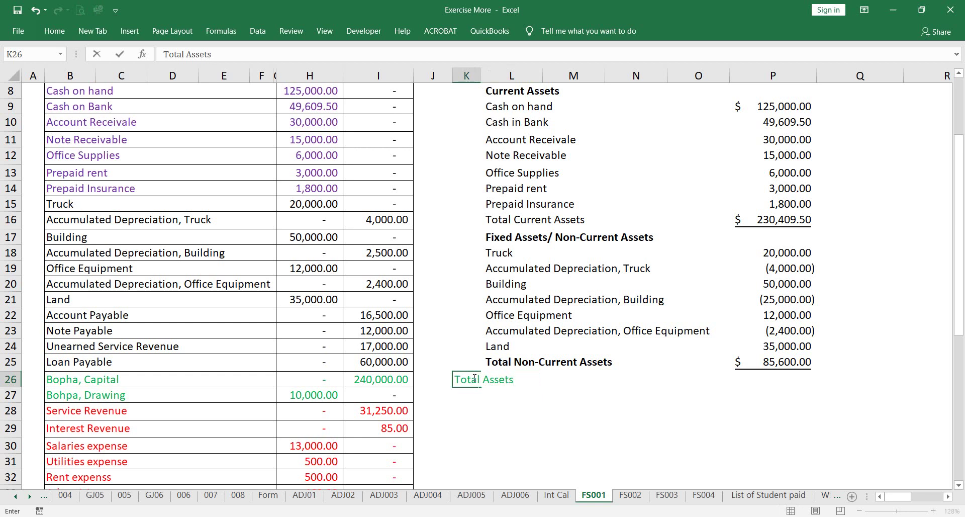
key(Tab)
key(Tab)
key(Tab)
key(Tab)
key(Tab)
key(Right)
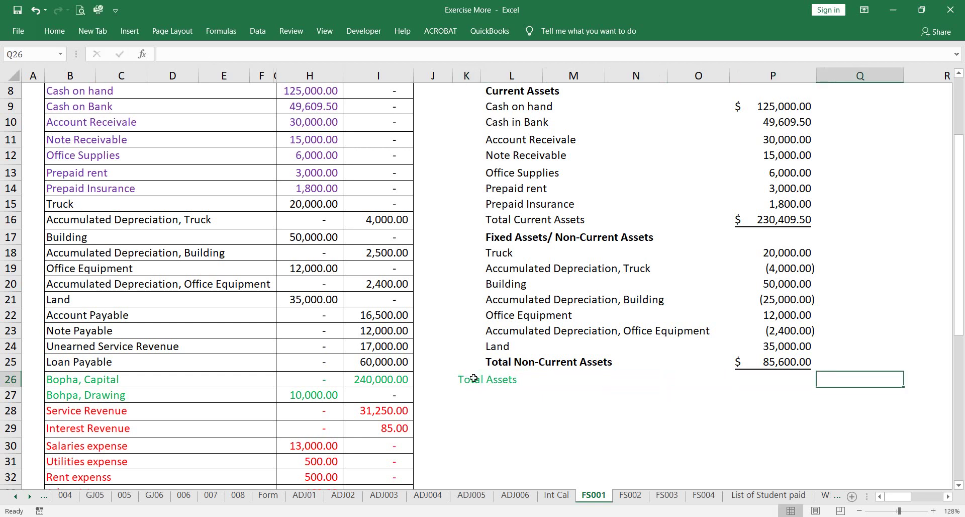
text(=)
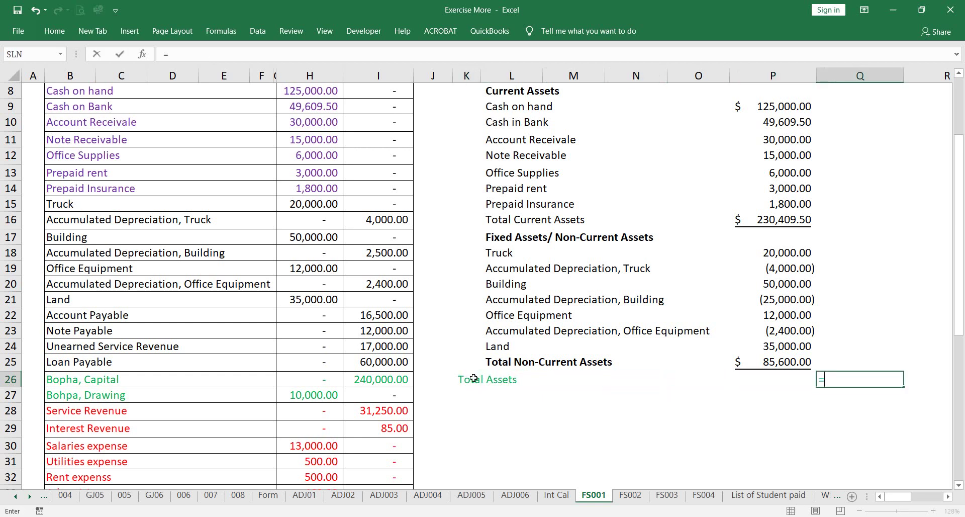
click(773, 219)
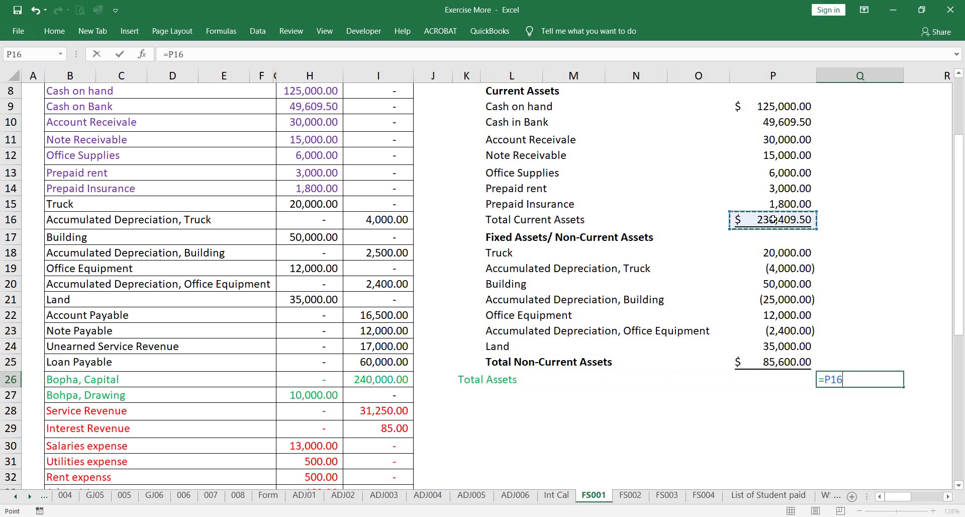
text(+)
click(790, 358)
key(Return)
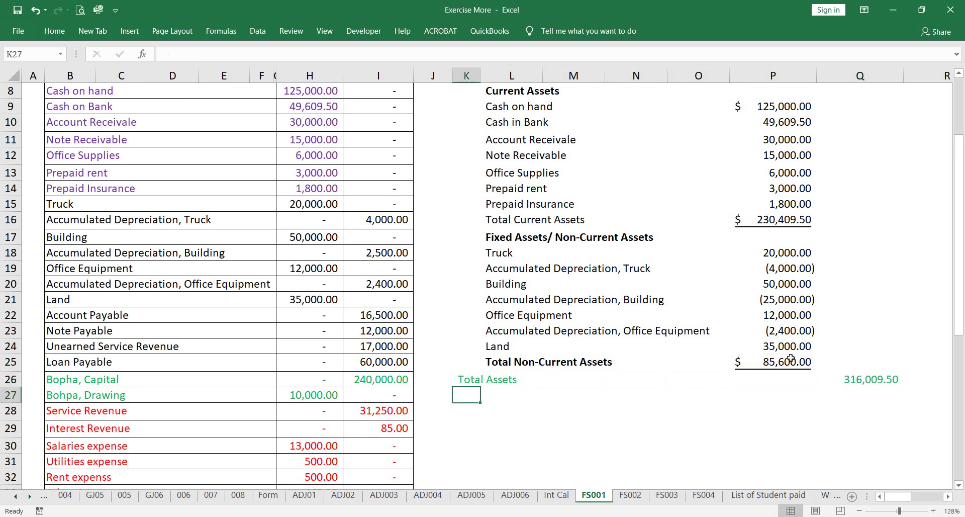
key(Return)
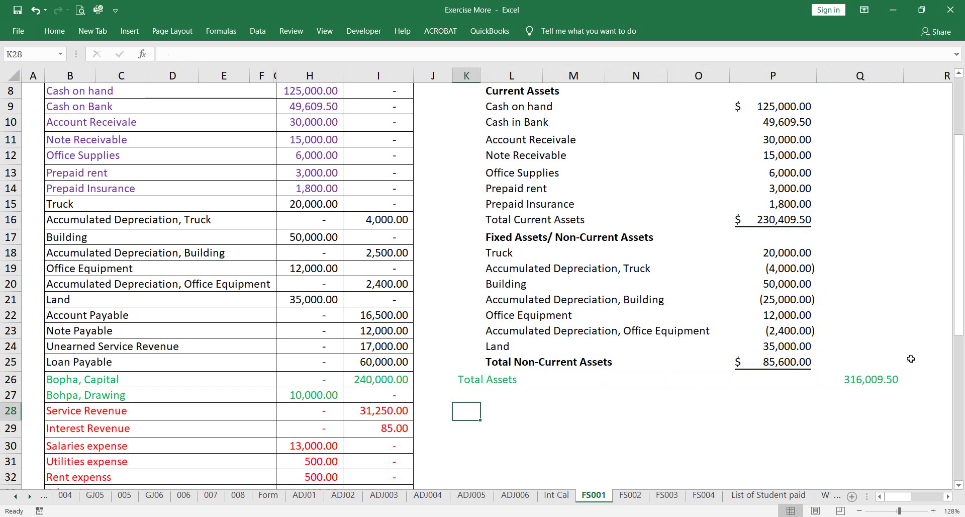
Apply Accounting Number Format to the 316,009.50 Total Assets amount.
click(867, 382)
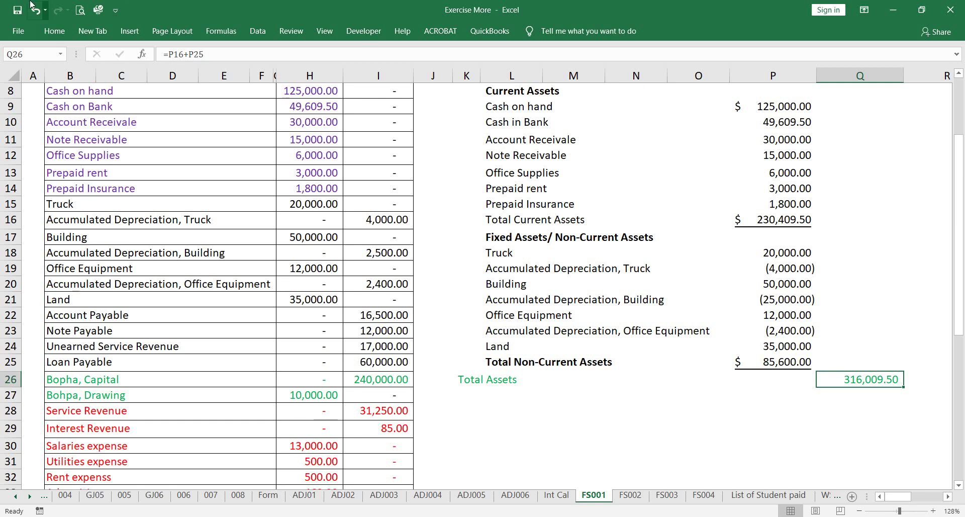
click(54, 32)
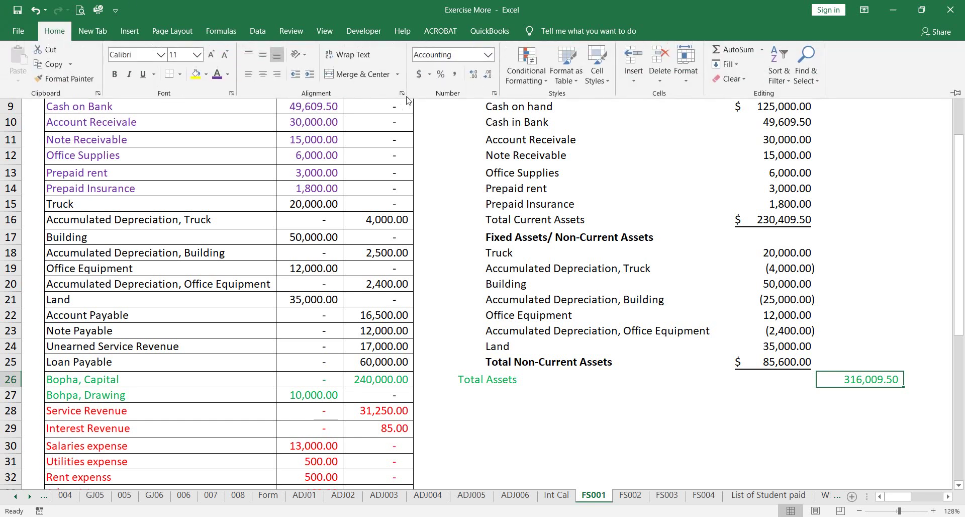
click(417, 74)
click(154, 77)
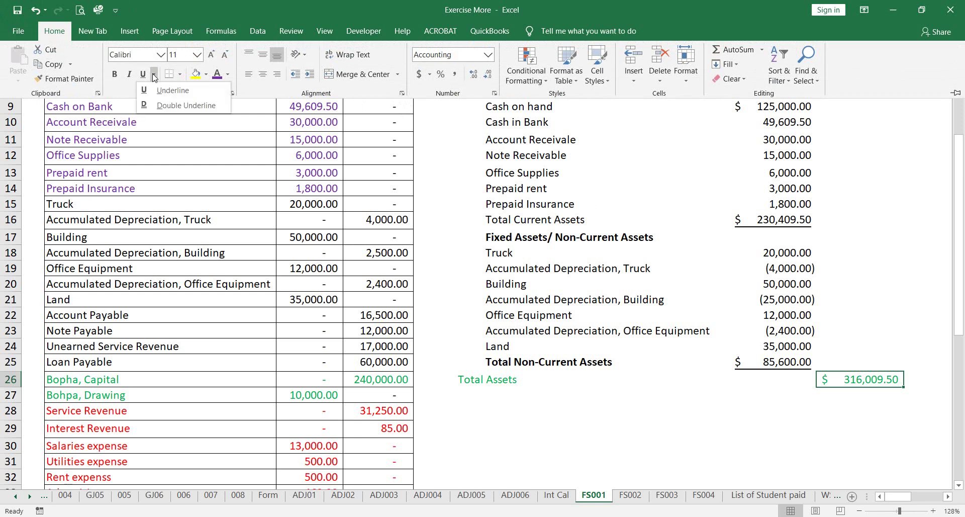
Double-underline the Total Assets amount in Q26.
click(157, 107)
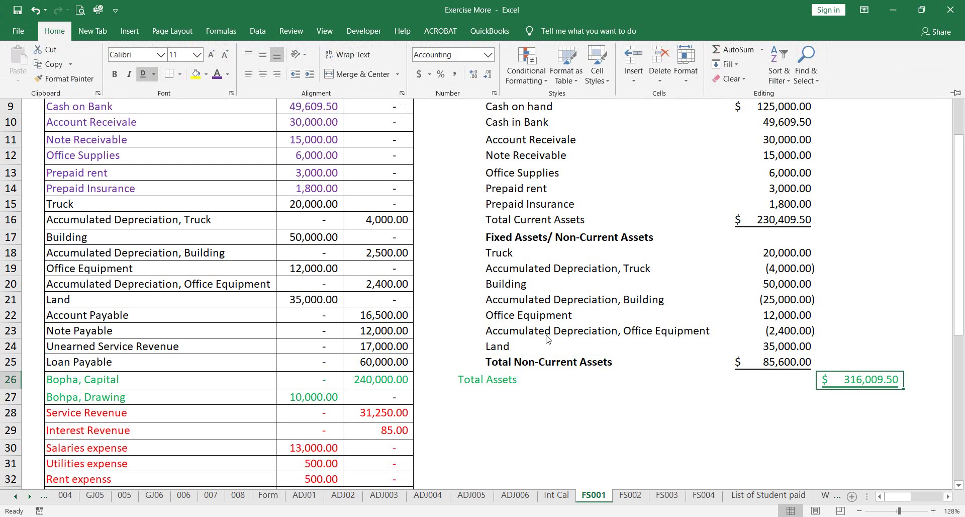
click(749, 433)
click(709, 408)
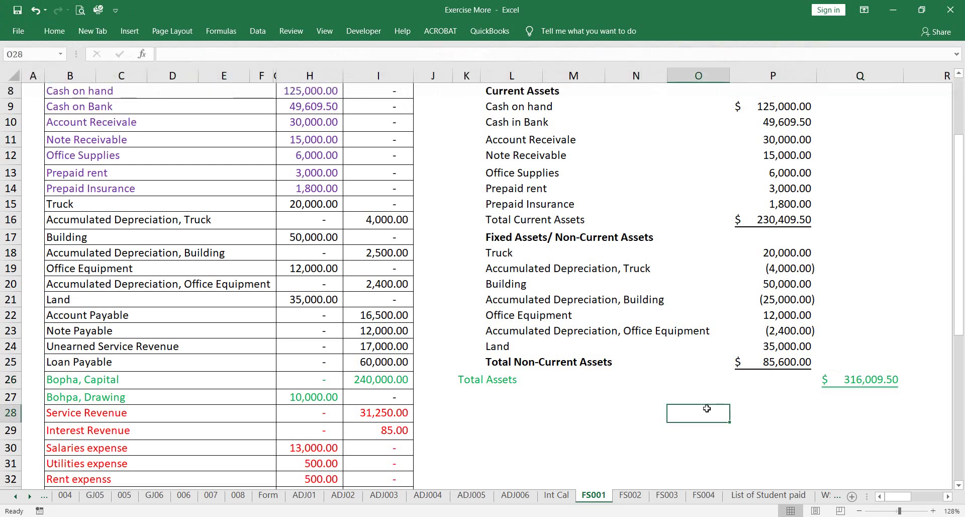
Type the bold heading 'Liabilities & Owner's equity' in K27.
click(467, 380)
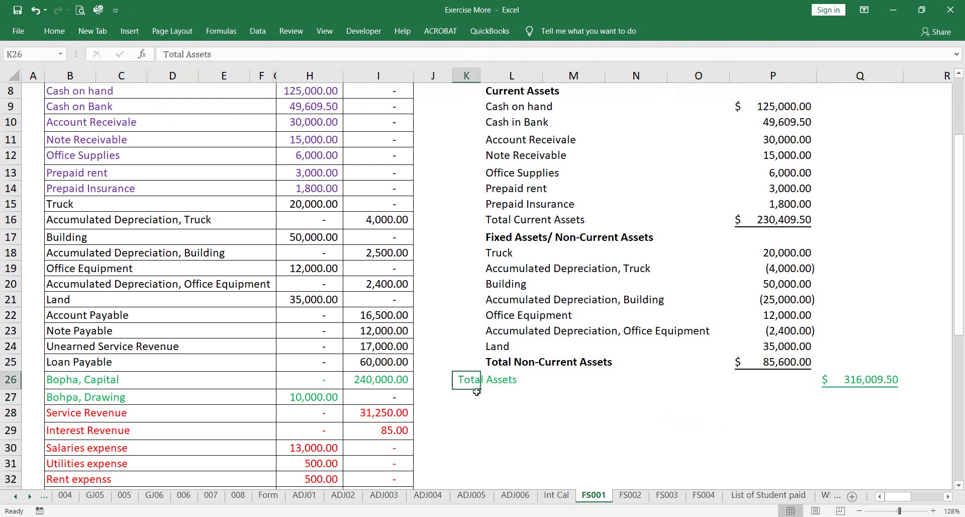
click(476, 396)
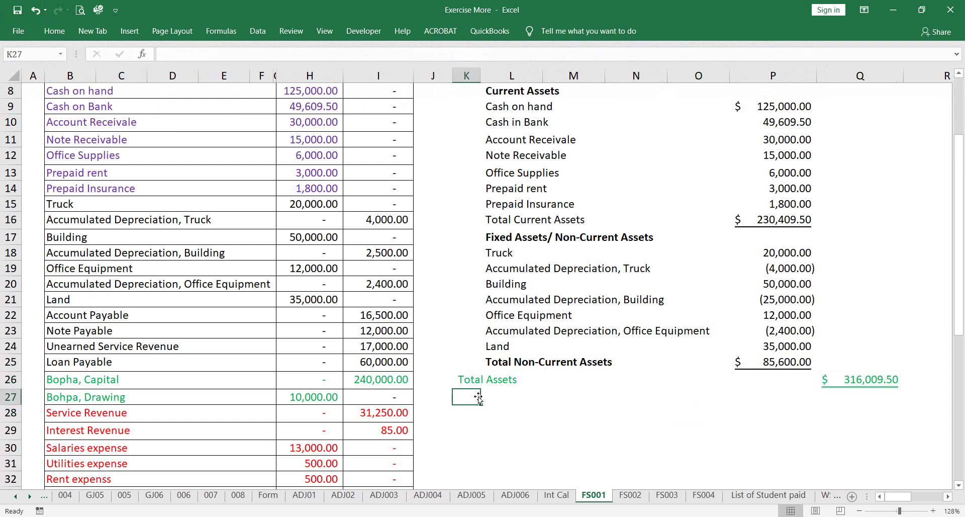
text(Li)
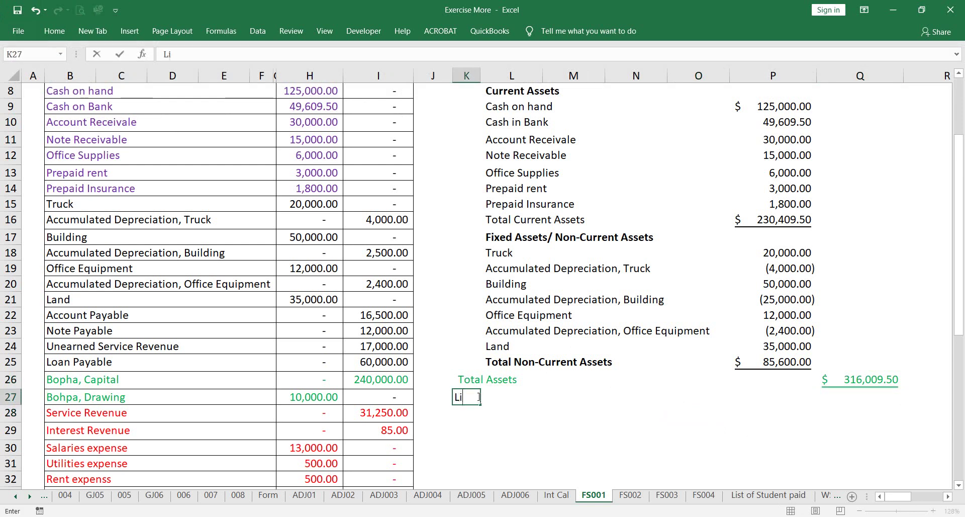
text(abilities)
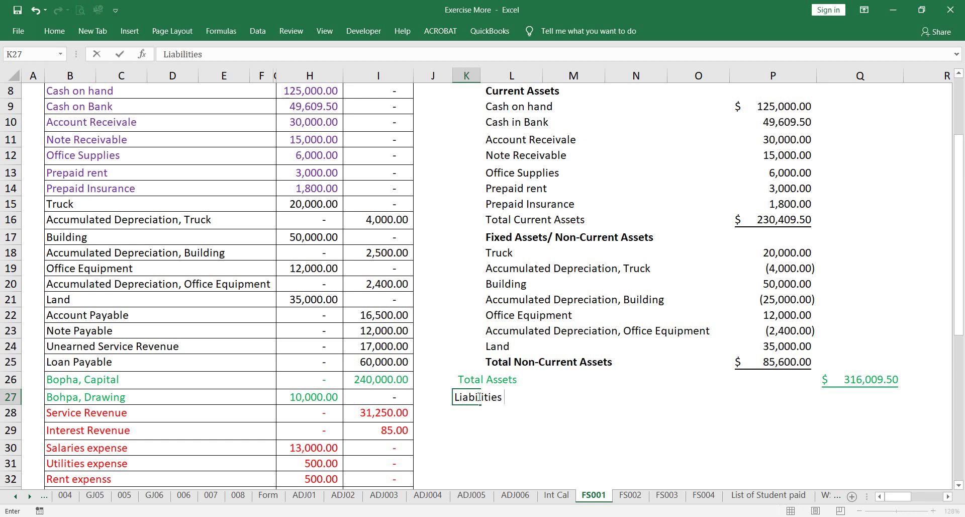
text( & Owner's equity)
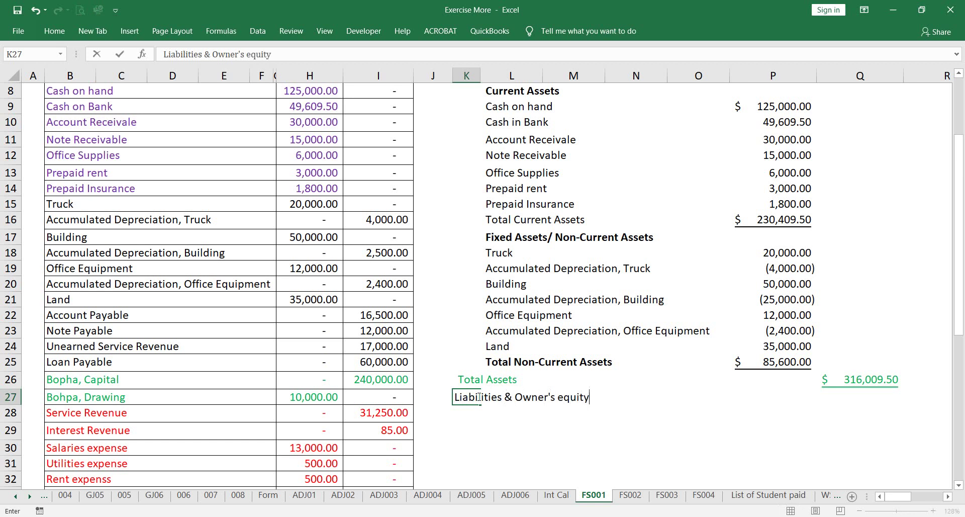
key(Return)
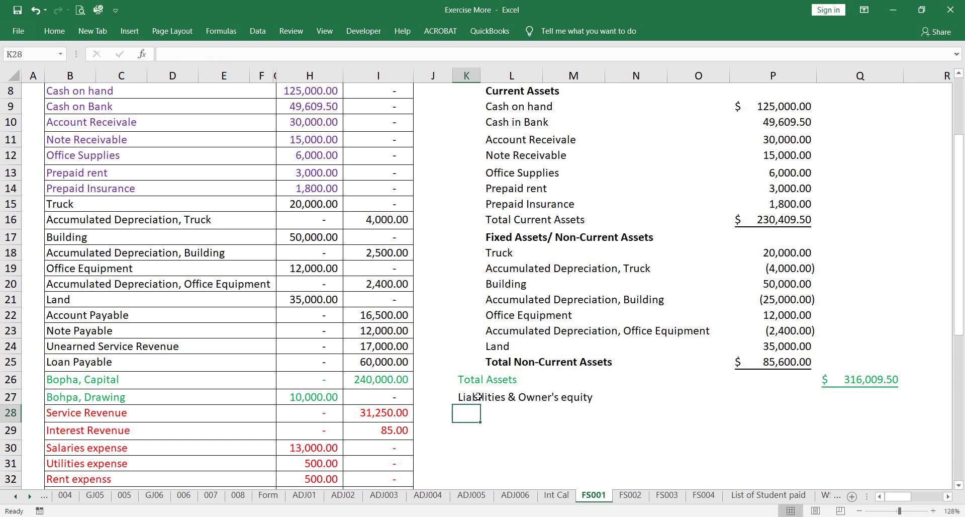
click(478, 396)
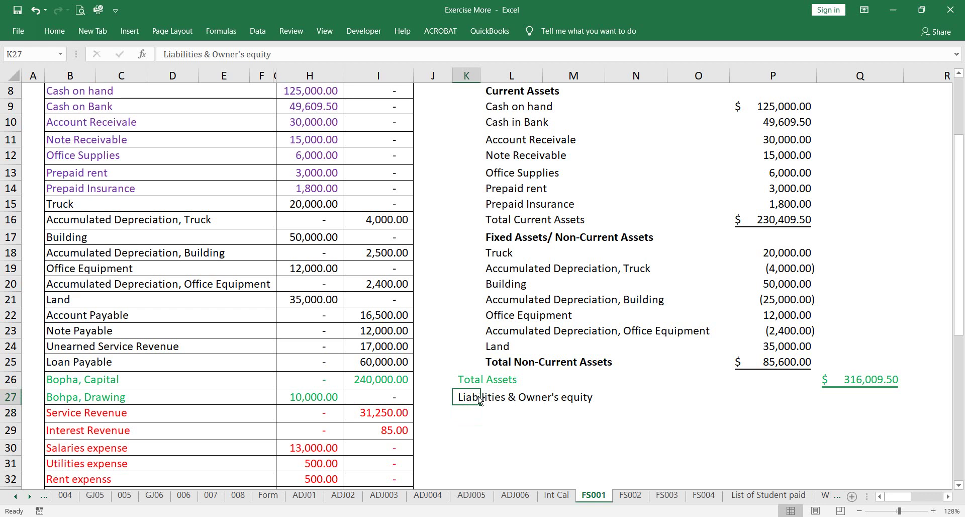
key(ctrl+b)
key(Return)
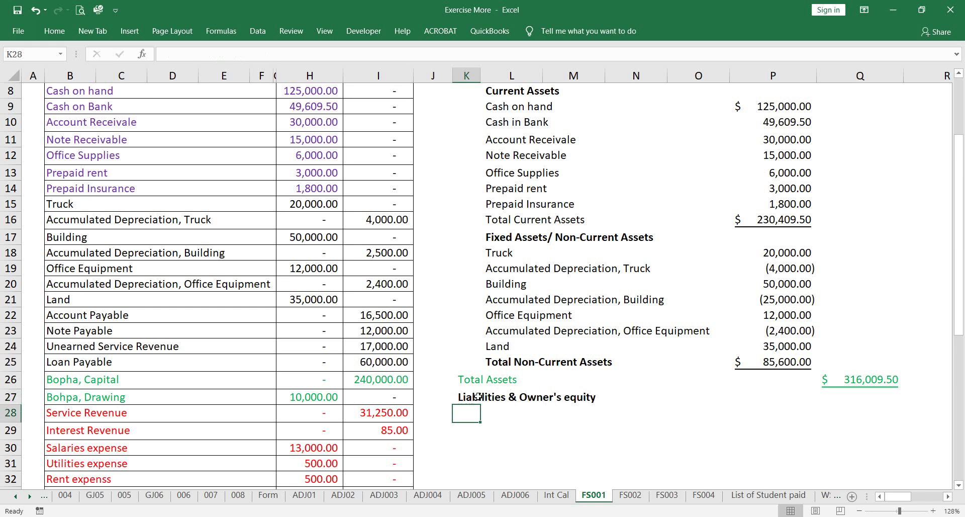
click(499, 411)
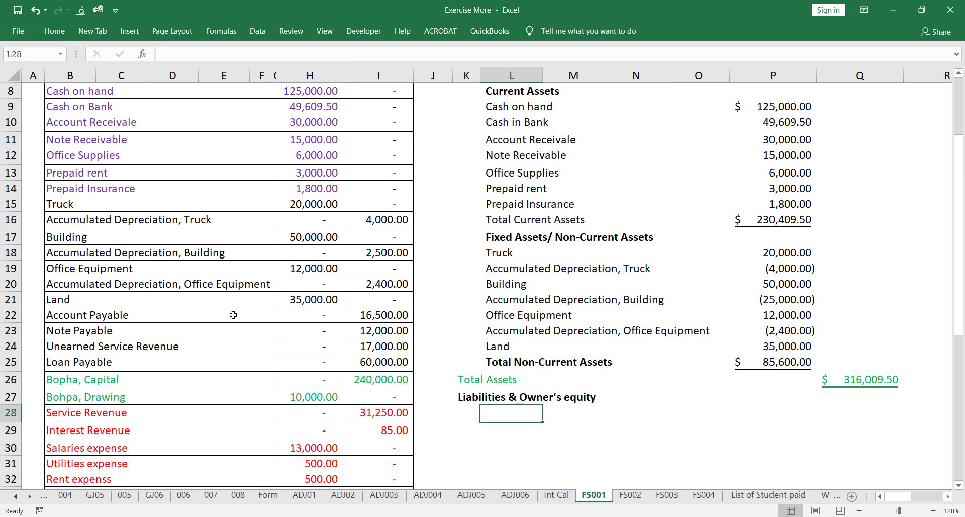
Colour the source rows Truck through Land purple.
drag(59, 204, 377, 297)
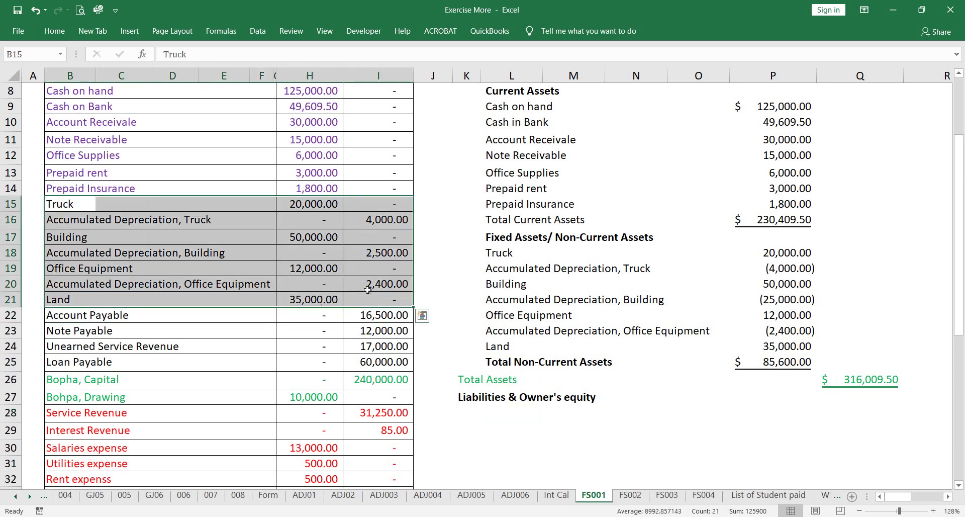
click(54, 31)
click(218, 74)
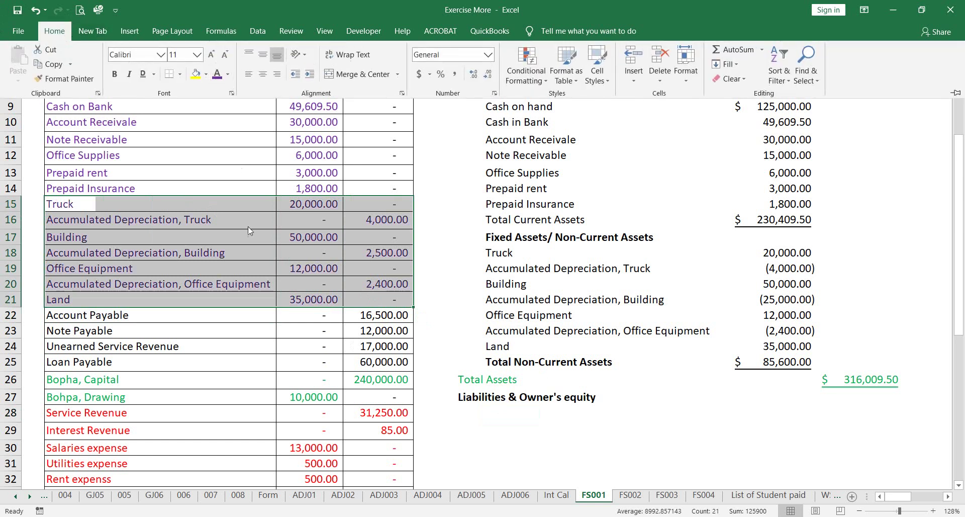
click(89, 363)
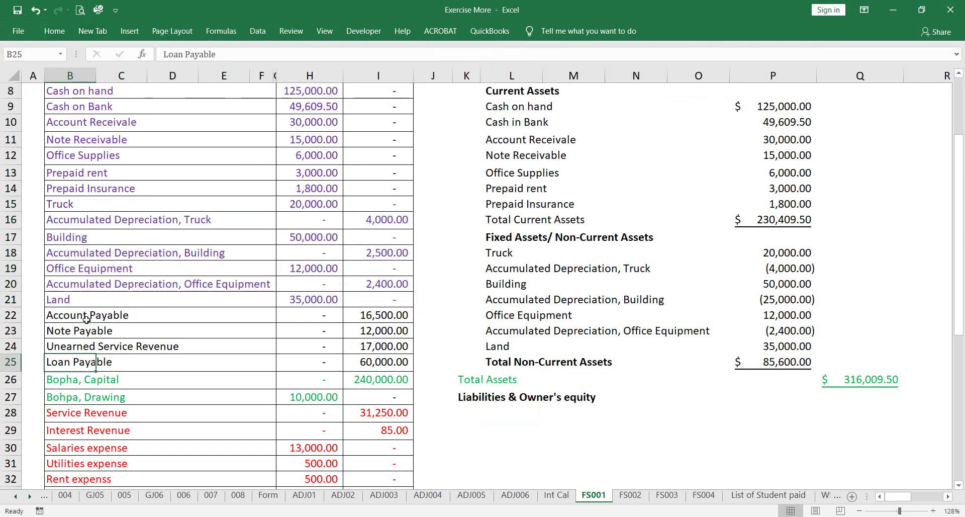
Paste the liability names from B22:B25 as values into L28 and make them black.
drag(65, 316, 395, 357)
click(52, 312)
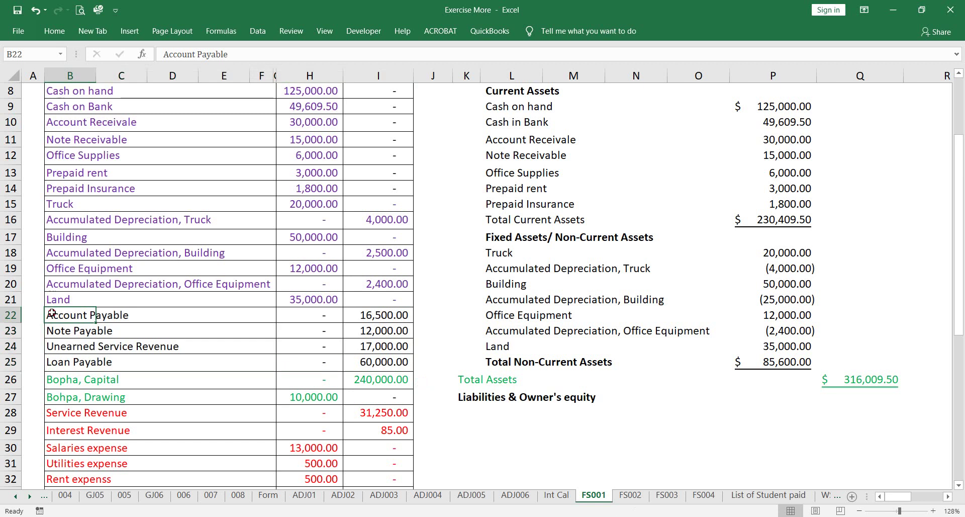
drag(52, 313, 53, 357)
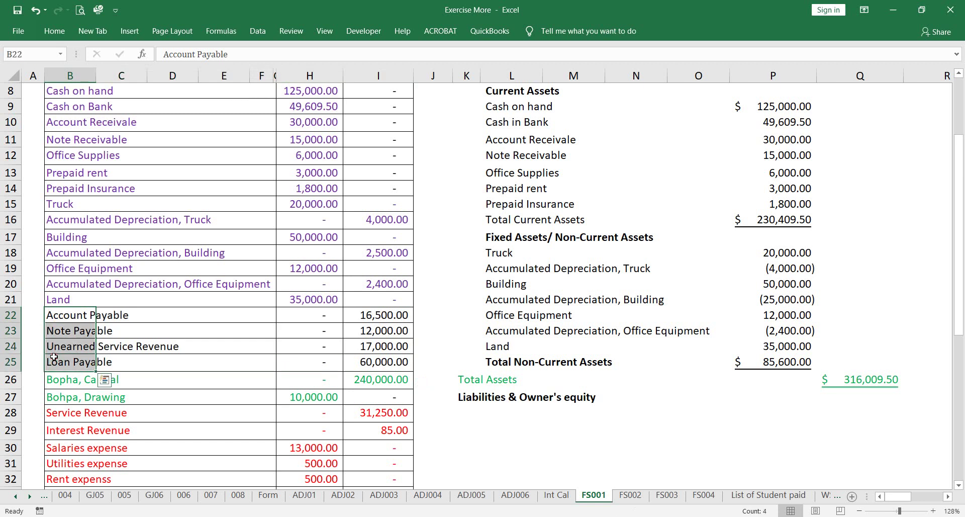
key(ctrl+c)
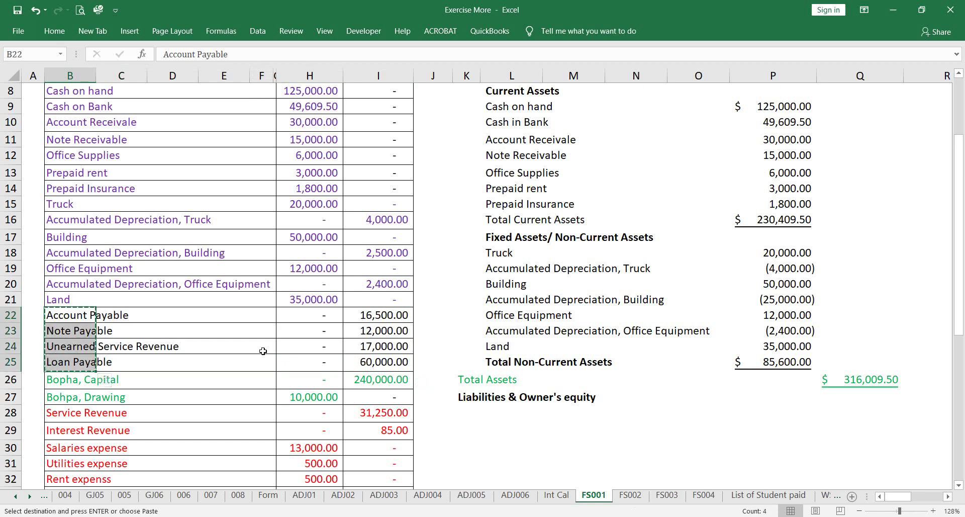
click(505, 413)
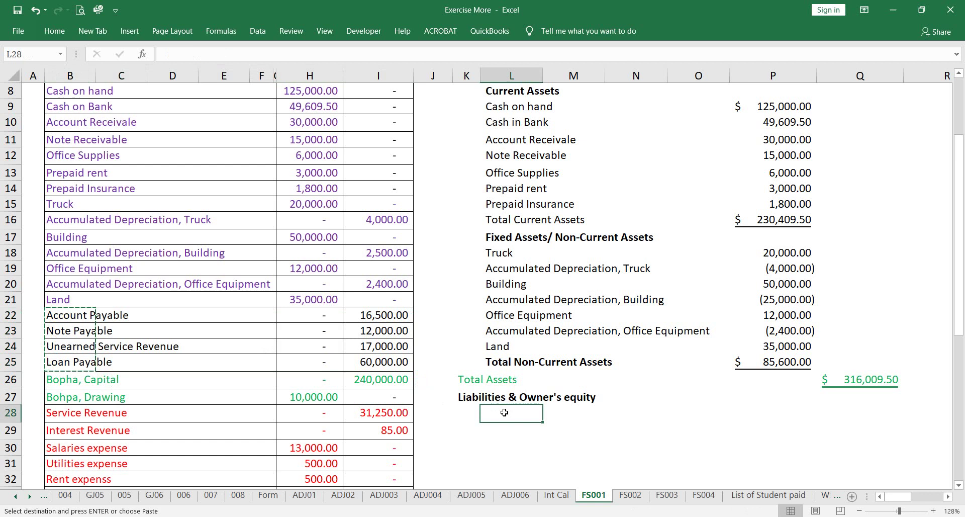
right_click(505, 413)
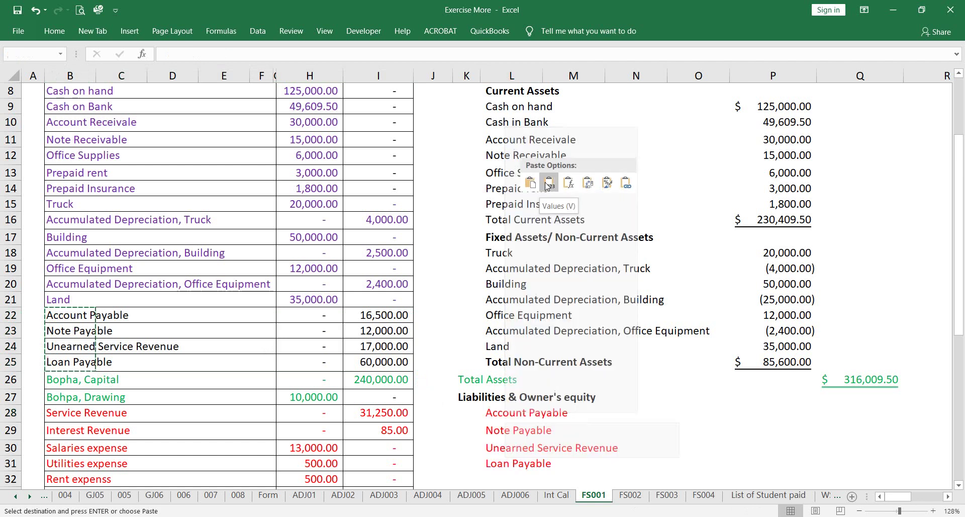
click(545, 183)
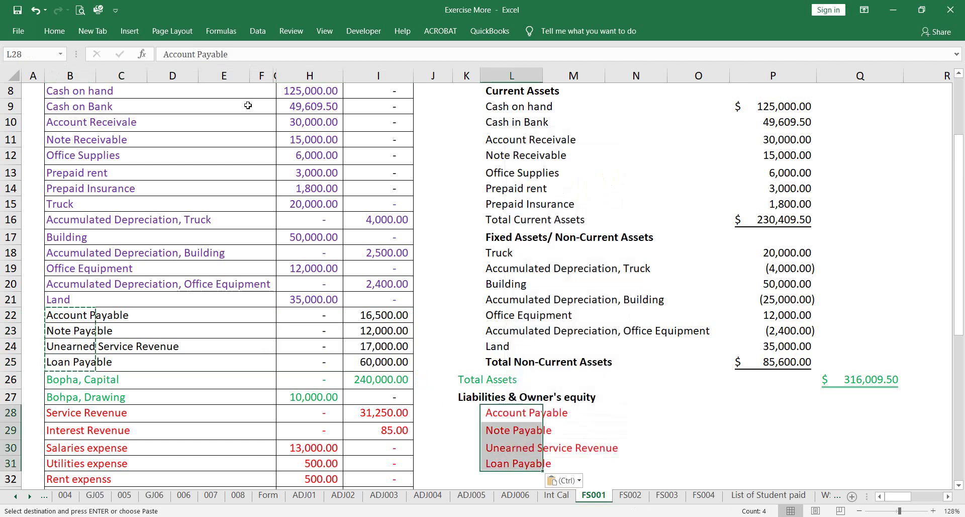
click(55, 33)
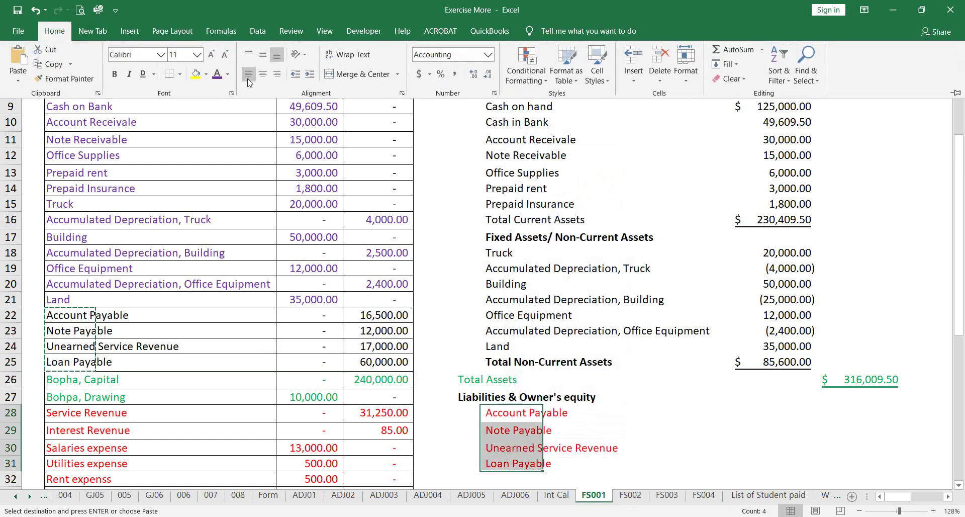
click(229, 75)
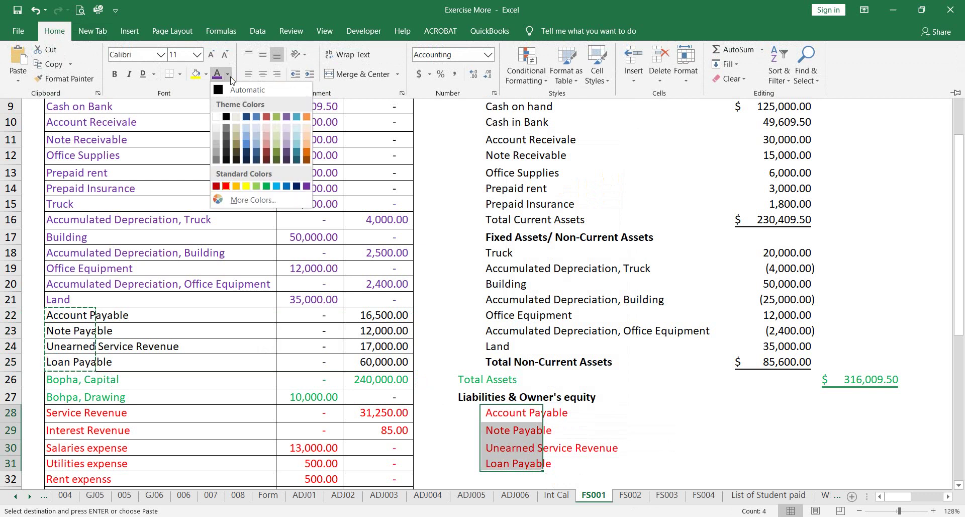
click(226, 116)
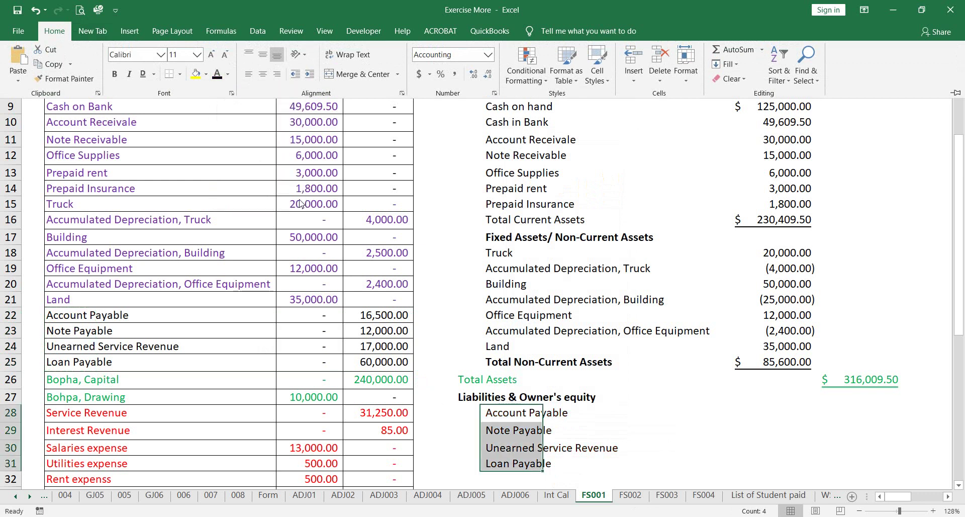
Copy the liability amounts from I22:I25 into P28:P31 and make them black.
click(356, 313)
drag(359, 314, 372, 357)
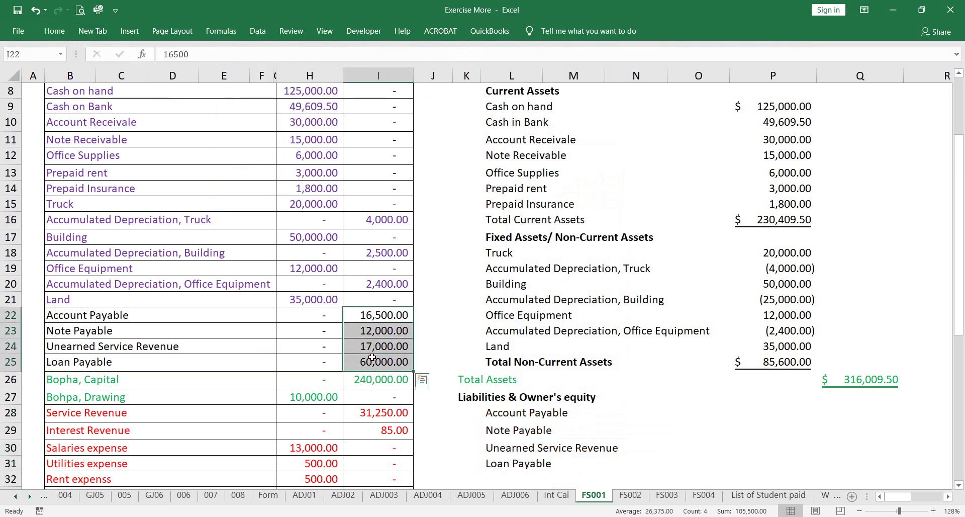
key(ctrl+c)
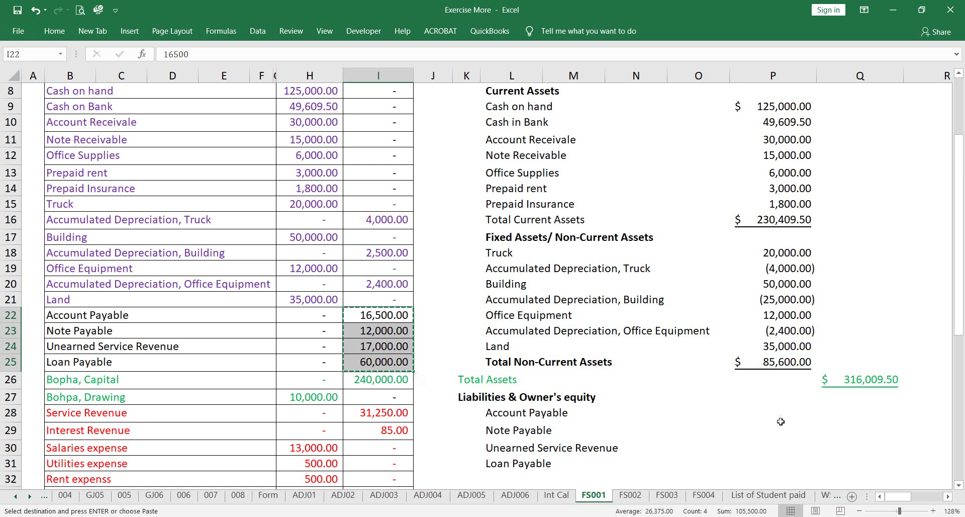
click(780, 412)
right_click(779, 412)
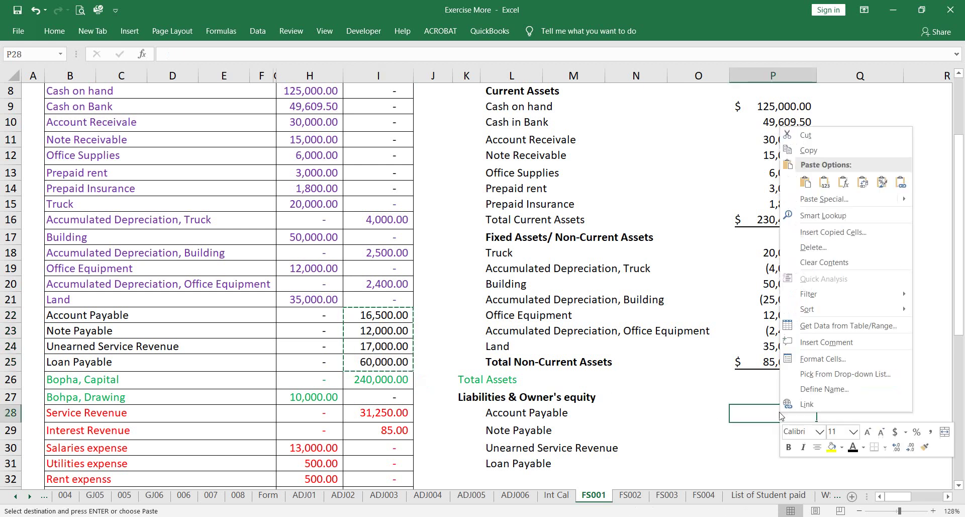
click(825, 183)
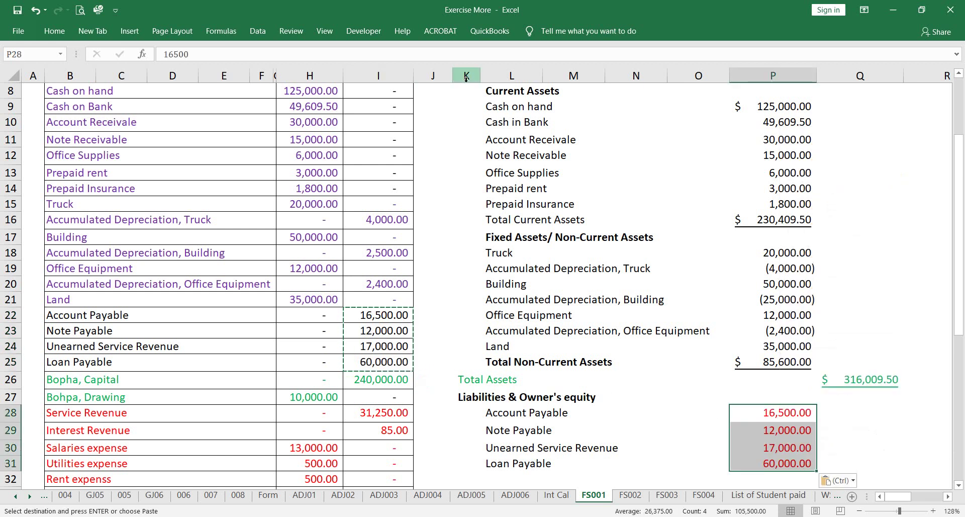
click(54, 32)
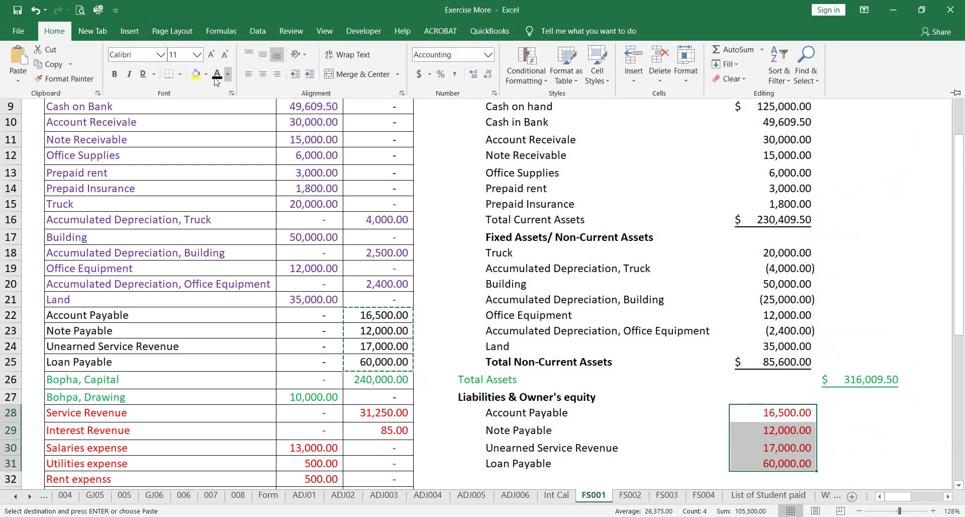
click(217, 76)
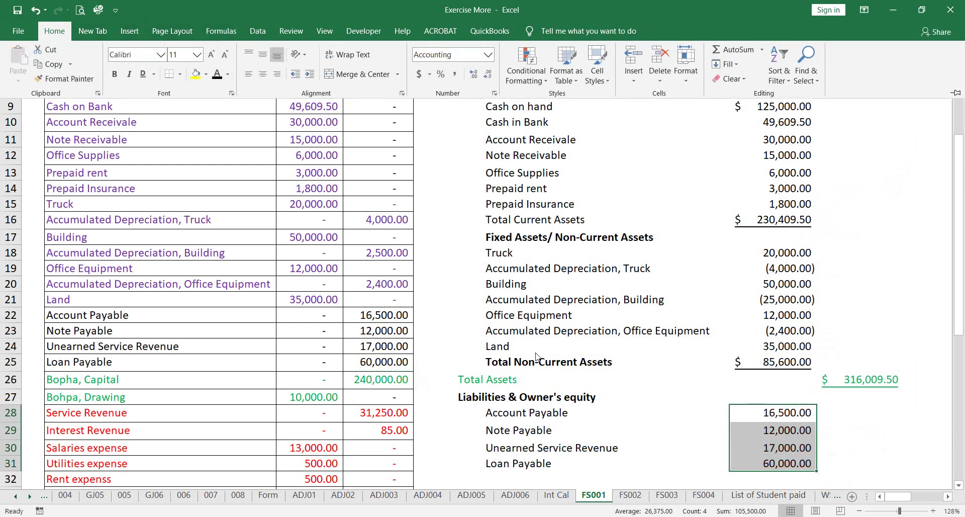
scroll(535, 356, down, 3)
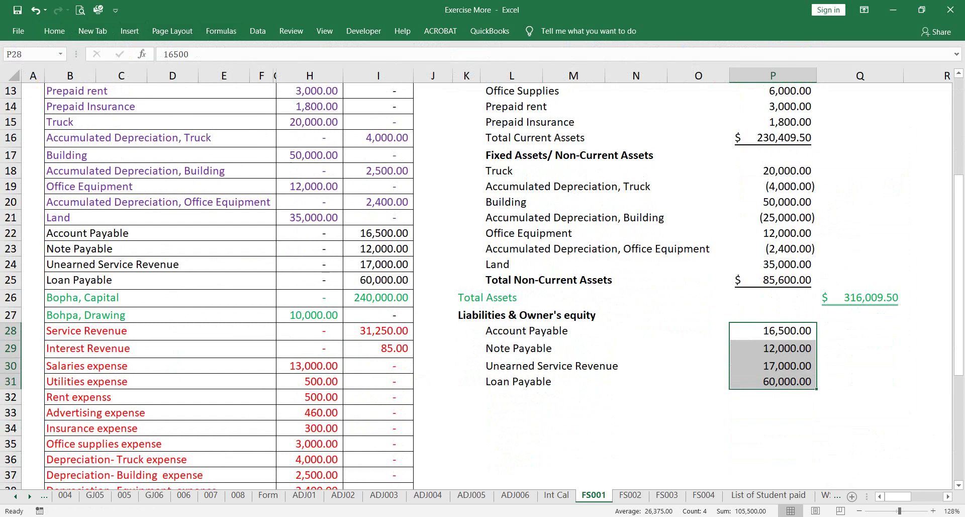
Label L32 'Total Liabilities' and enter =SUM(P28:P31) in Q32, giving 105,500.00.
click(511, 397)
text(Total)
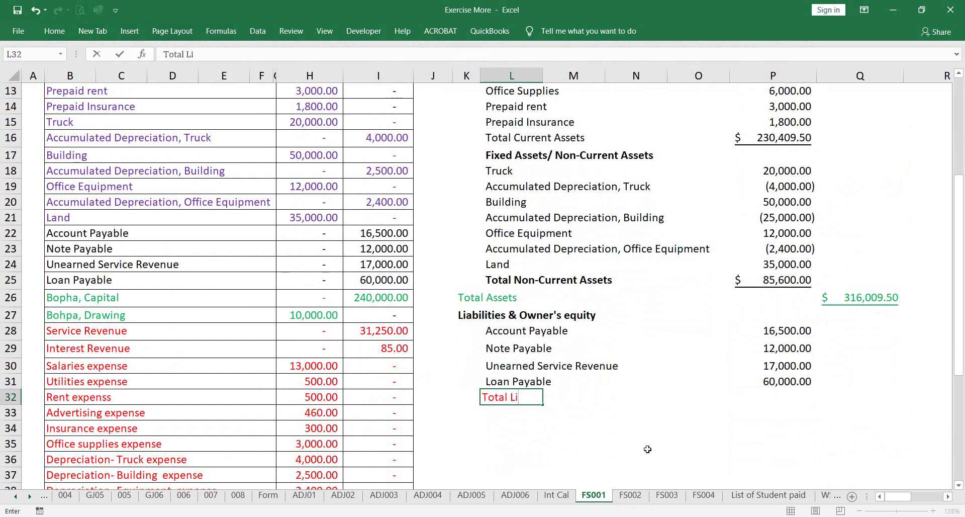
text( Liabilities)
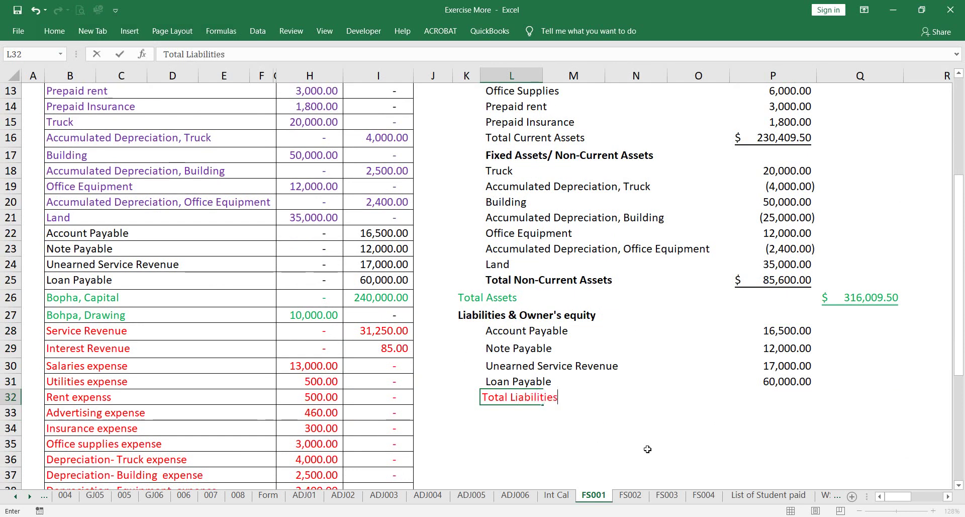
key(Right)
key(Right)
key(Right)
key(Right)
key(Right)
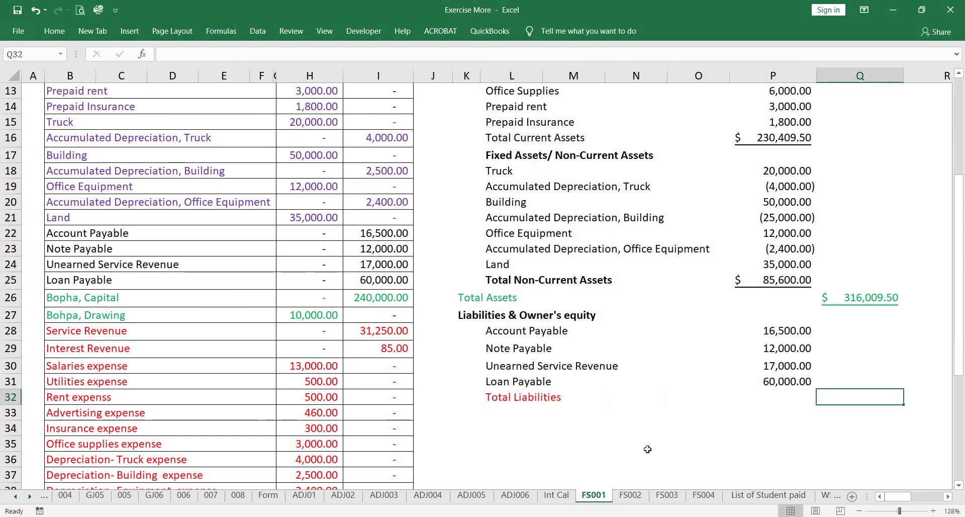
text(=sum)
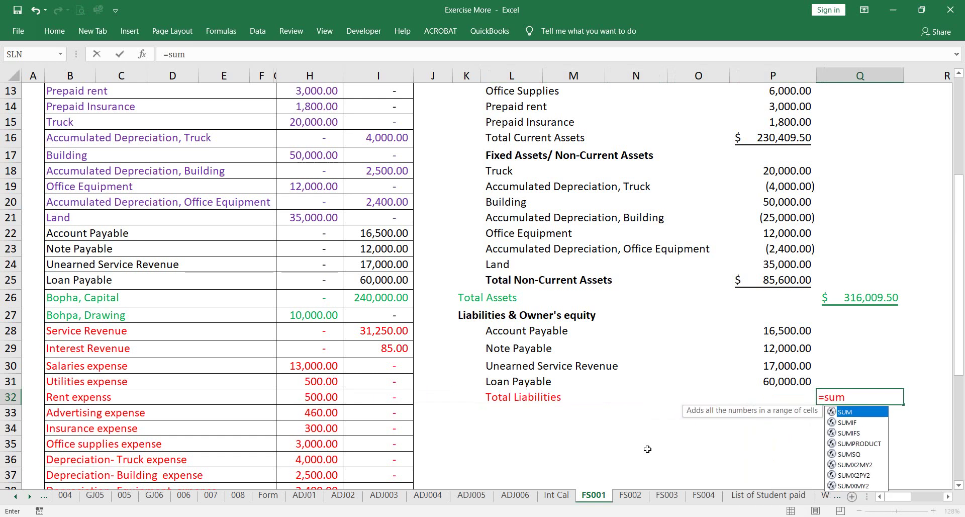
key(Left)
key(Up)
key(shift+Up)
key(shift+Up)
key(shift+Up)
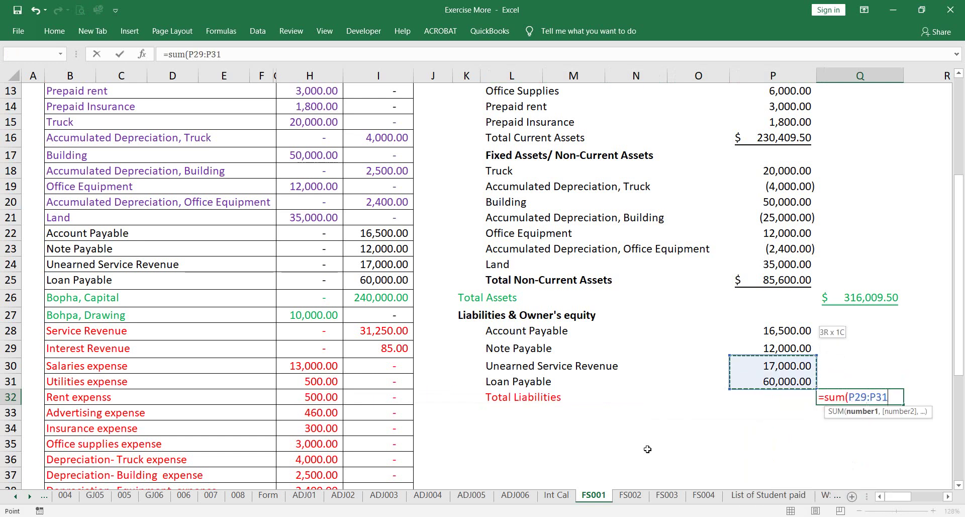
key(Return)
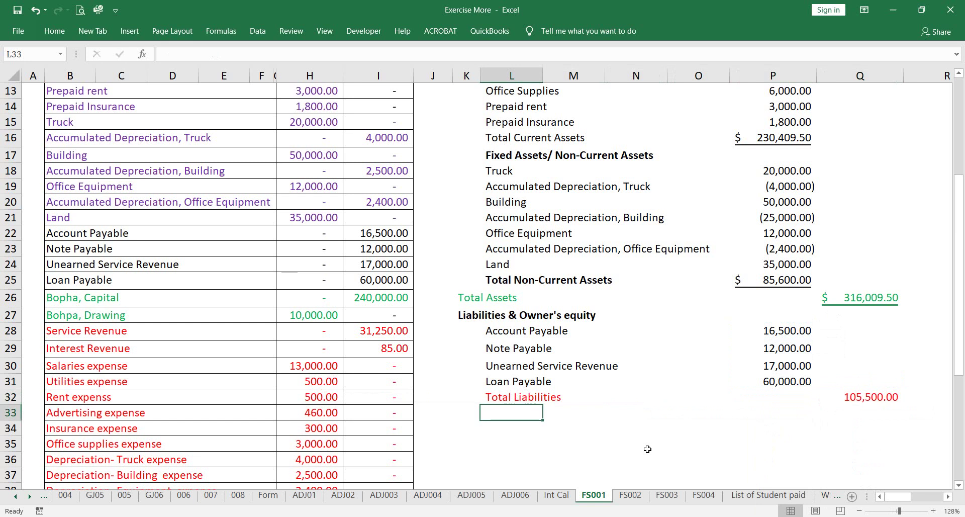
key(Up)
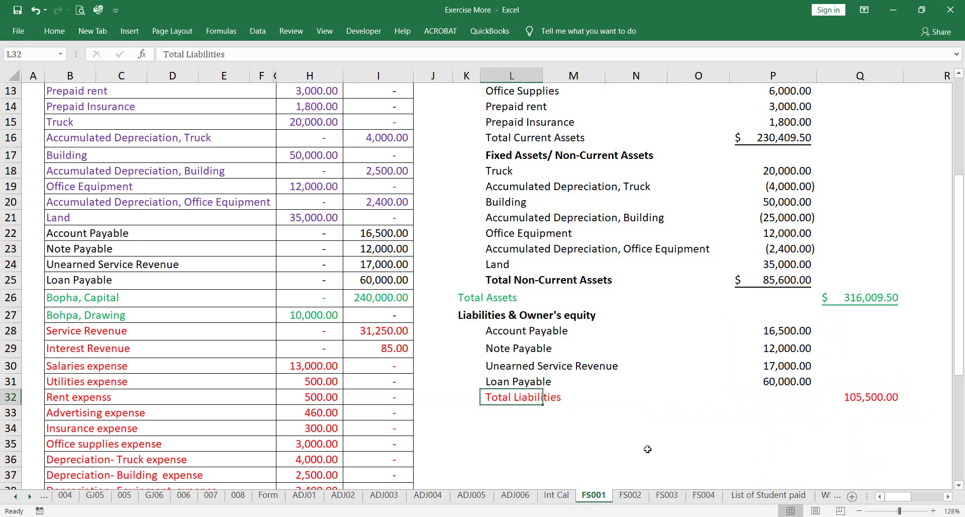
key(shift+Right)
key(shift+Right)
key(shift+Right)
key(shift+Right)
key(shift+Right)
key(shift+Right)
key(shift+Left)
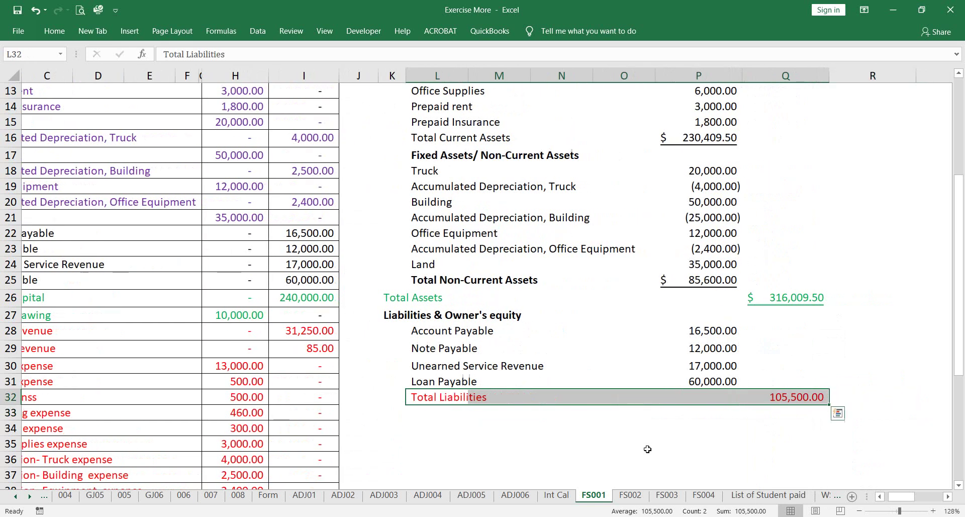
Turn the Total Liabilities row L32:Q32 black and bold its label in L32.
click(55, 31)
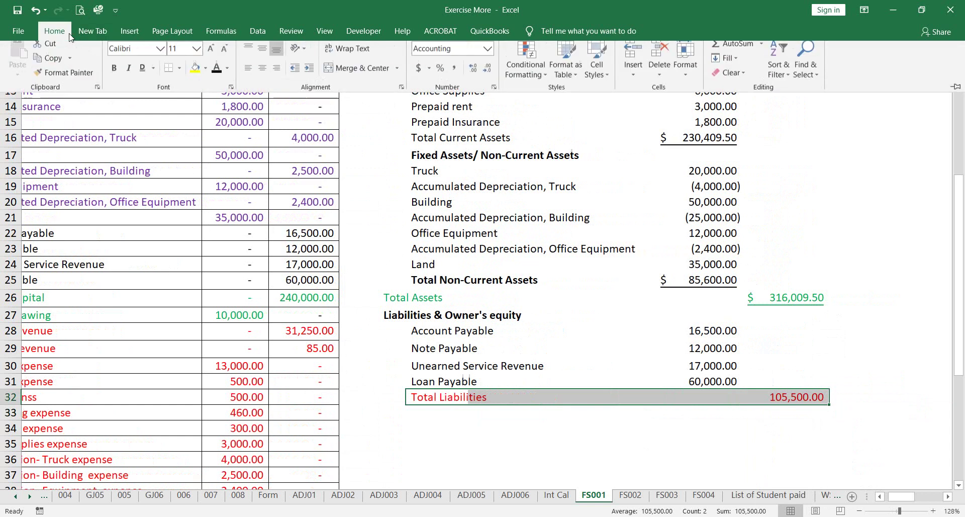
click(217, 76)
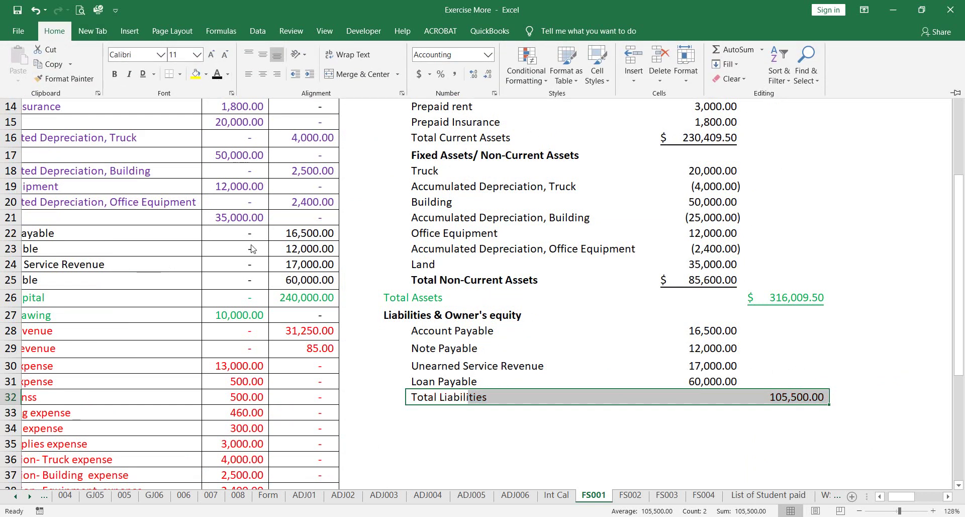
scroll(483, 281, left, 2)
scroll(483, 281, down, 2)
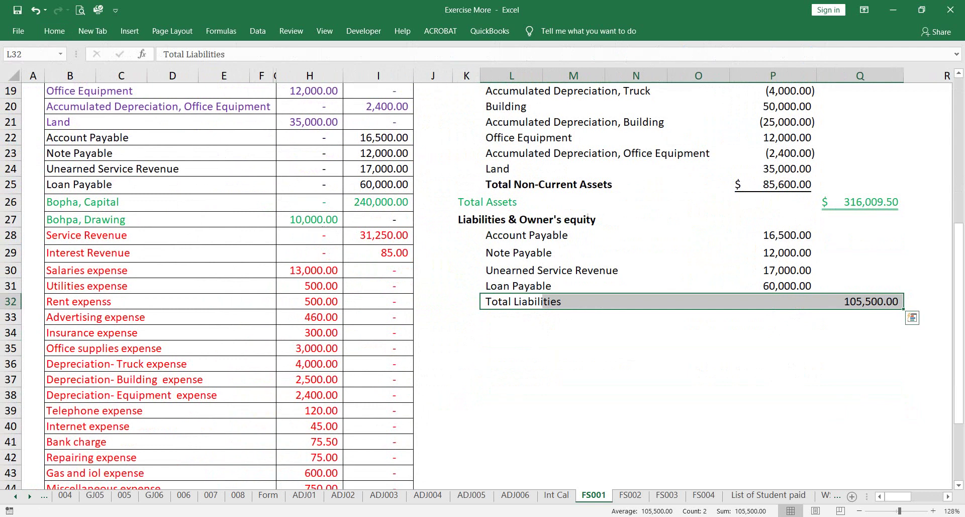
click(502, 320)
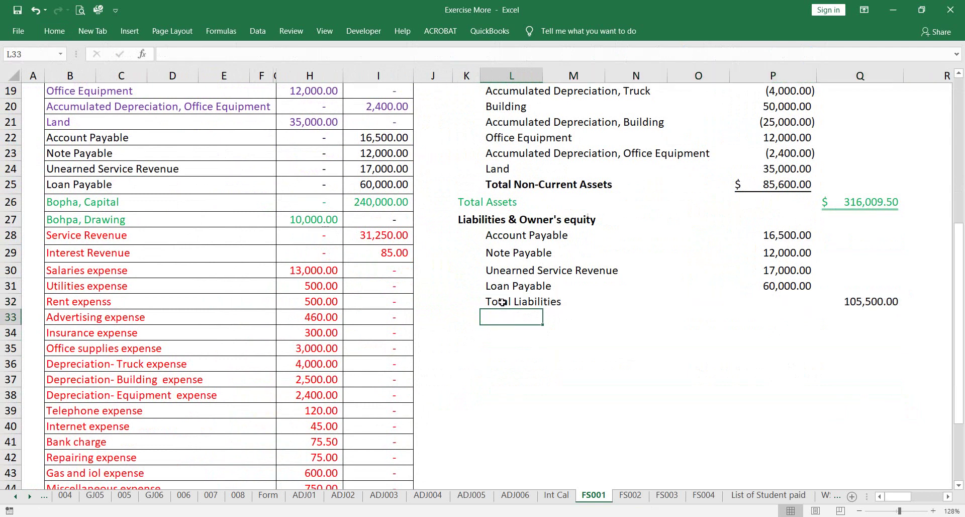
click(503, 301)
key(ctrl+b)
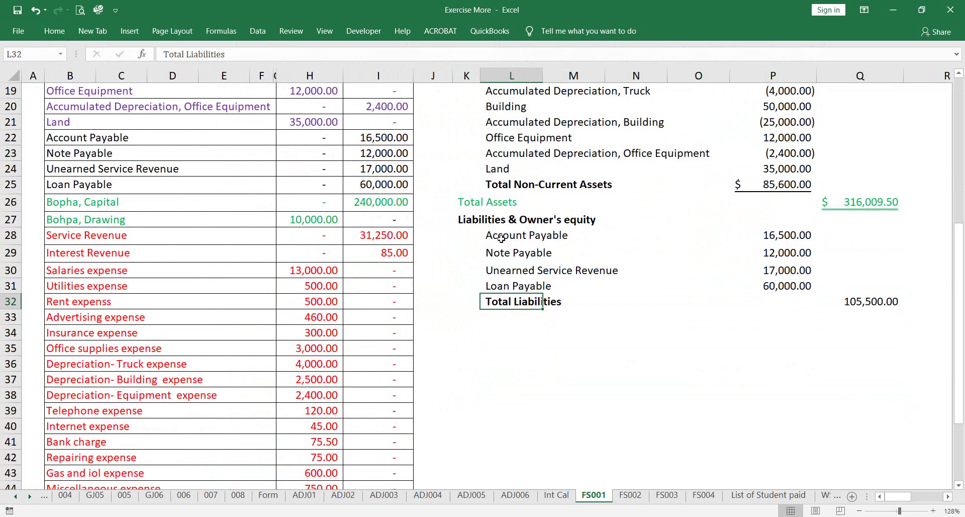
click(471, 317)
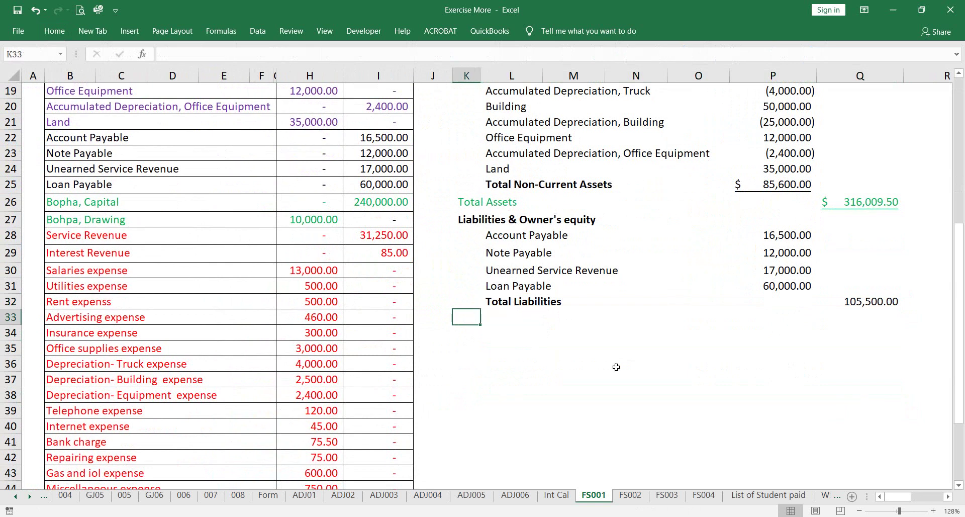
Type the heading 'Owner's Equity' in K33, then check the capital balance in I26.
text(O)
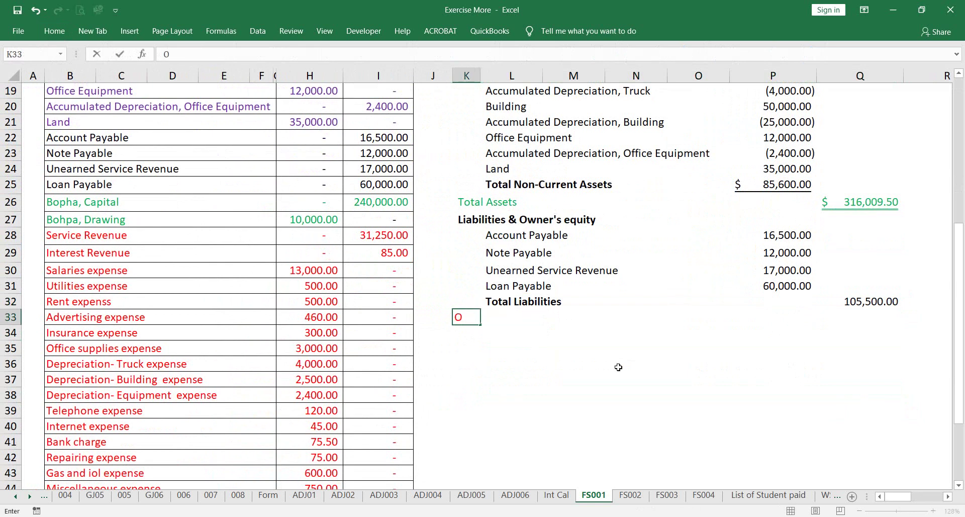
text(wner's Equiti)
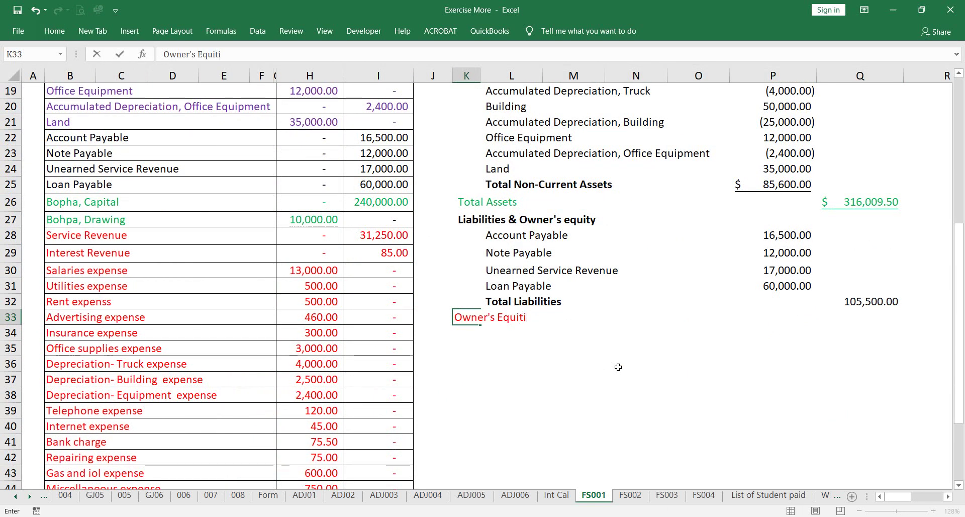
key(BackSpace)
key(Return)
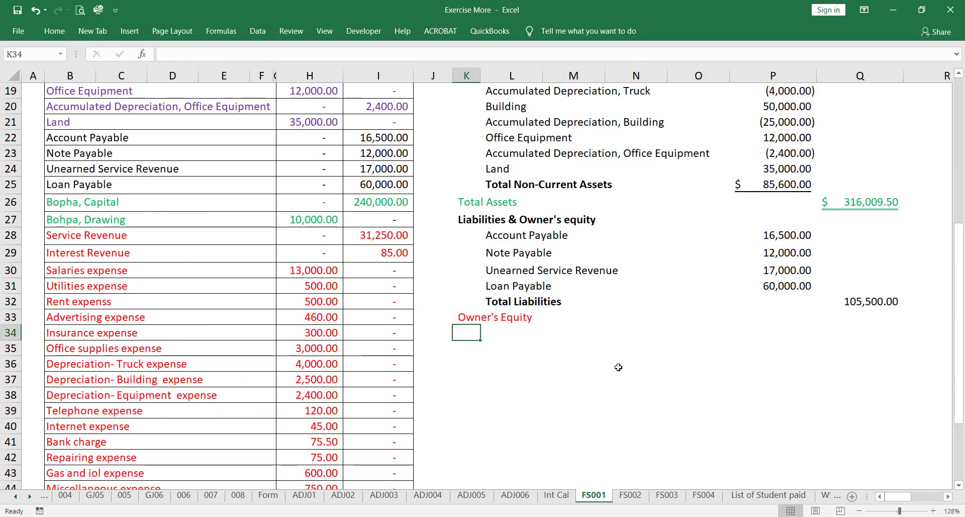
key(Right)
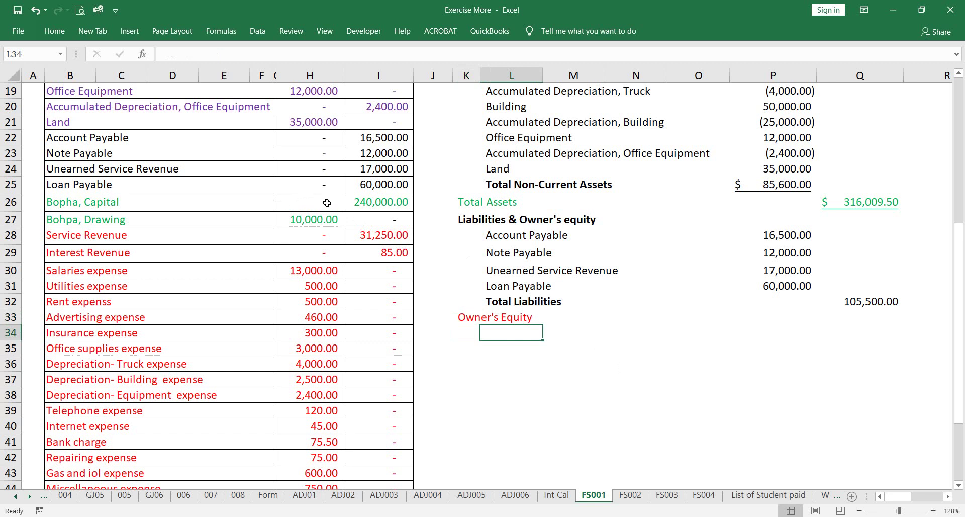
click(361, 203)
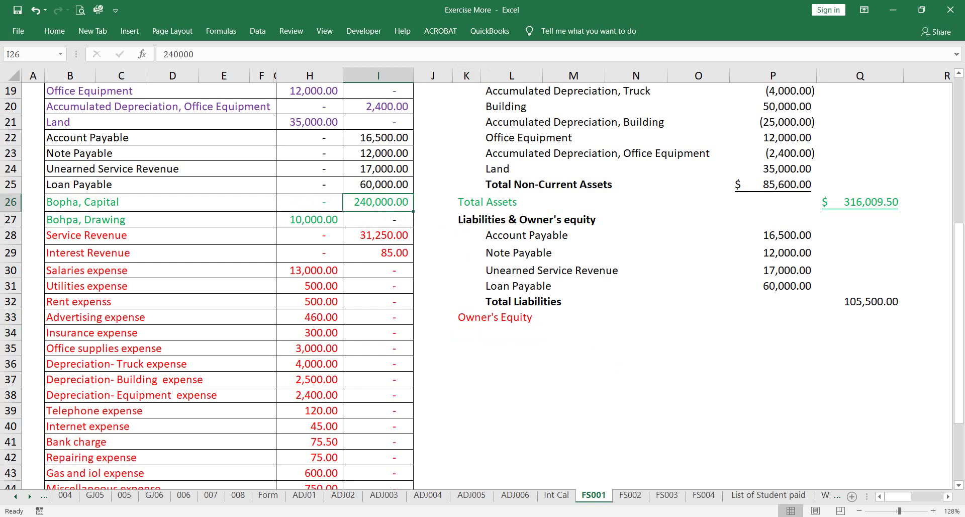
Copy the 233,009.50 ending capital from AA12 on the Owner's Equity Statement.
scroll(485, 279, right, 6)
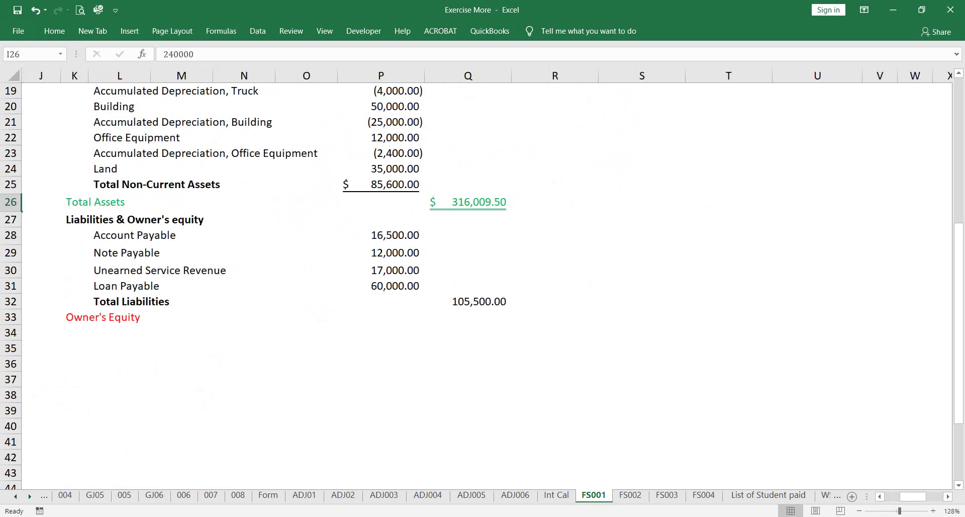
scroll(486, 279, right, 8)
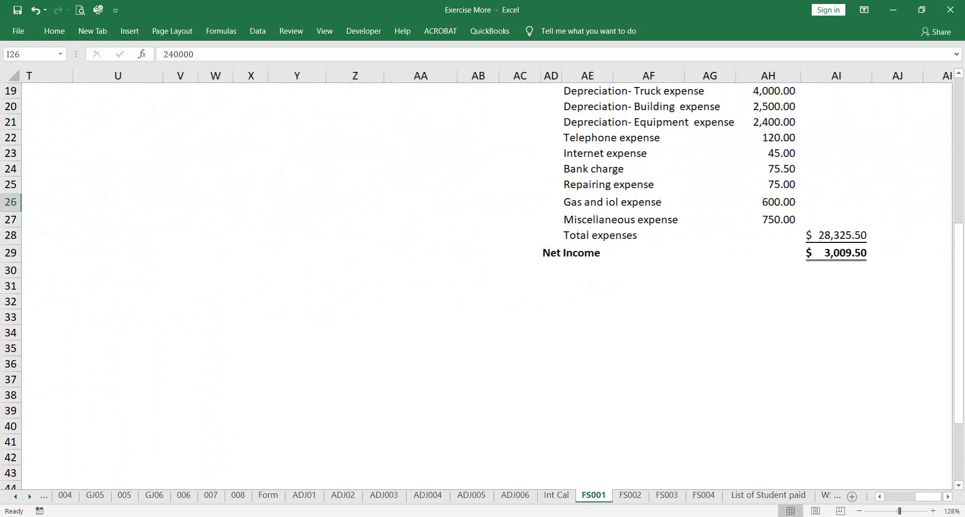
scroll(486, 279, right, 1)
scroll(485, 279, left, 2)
scroll(486, 279, up, 4)
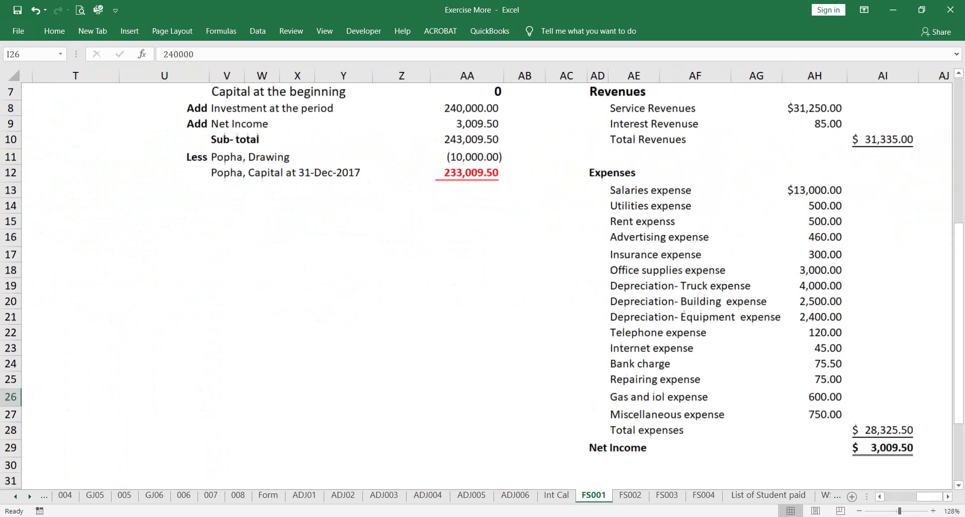
scroll(486, 279, up, 2)
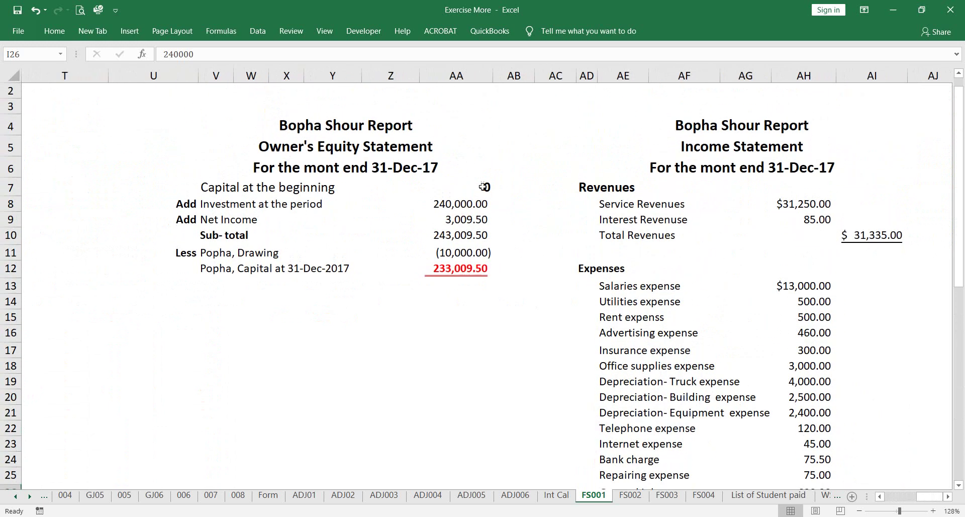
click(469, 271)
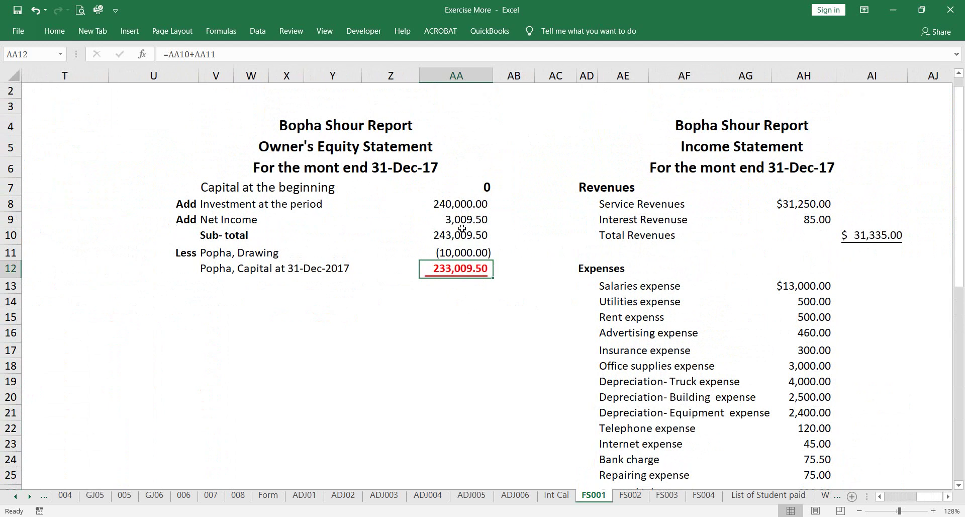
right_click(454, 266)
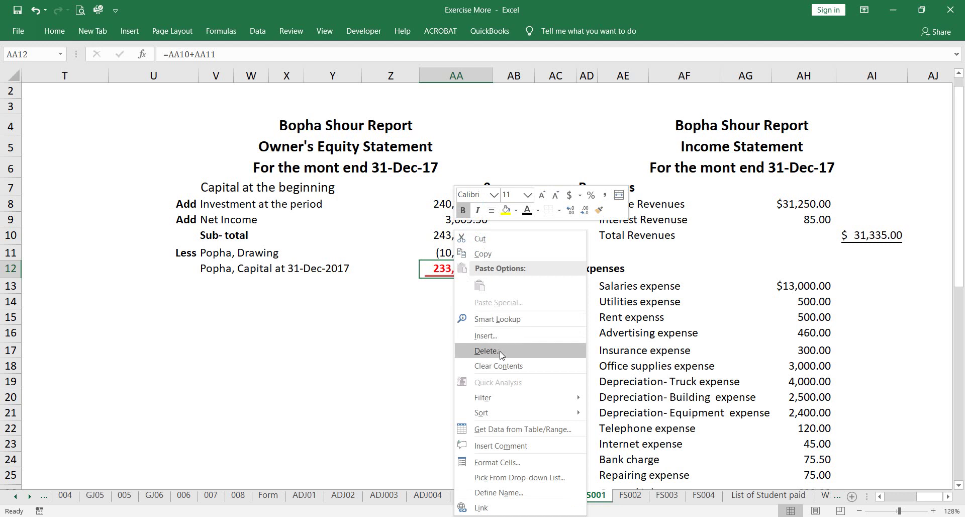
click(486, 252)
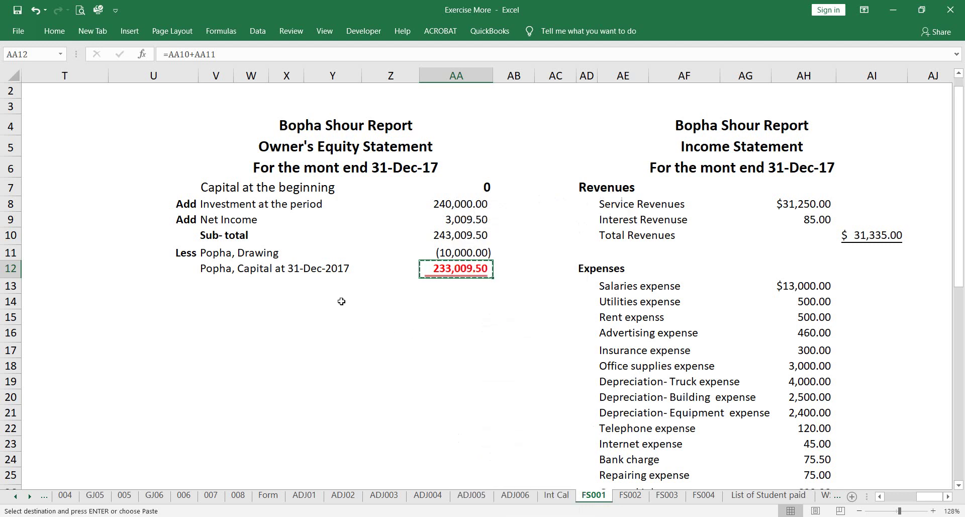
Paste the ending capital into Q34 under Owner's Equity.
scroll(188, 272, left, 10)
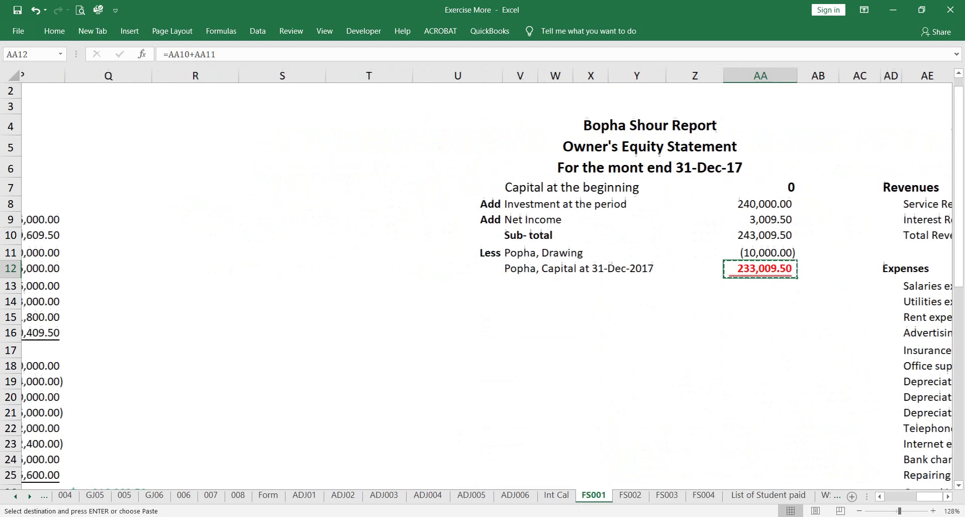
scroll(483, 277, left, 2)
scroll(482, 277, down, 4)
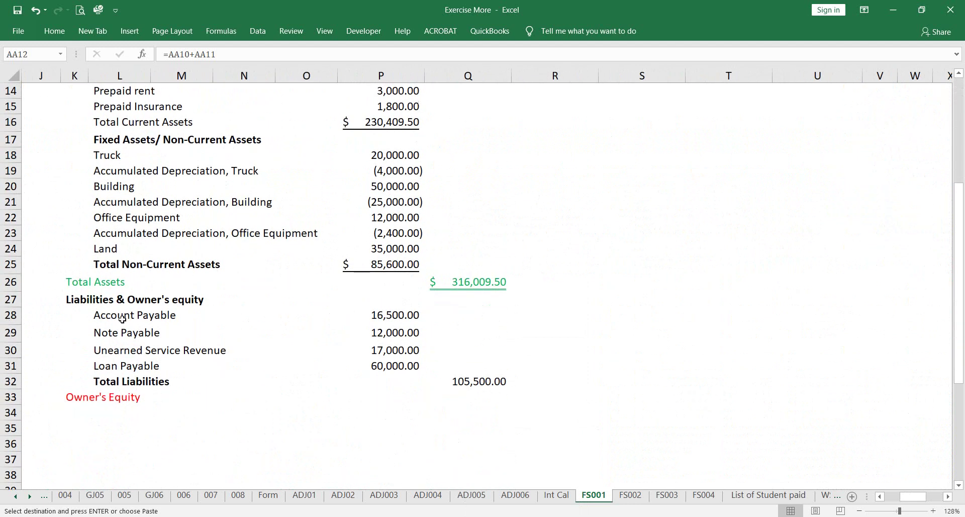
click(452, 410)
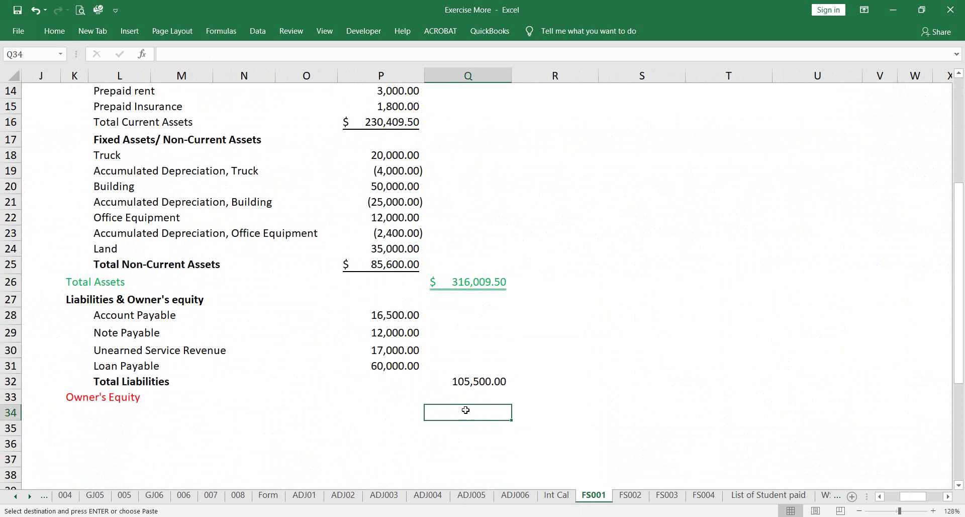
right_click(466, 410)
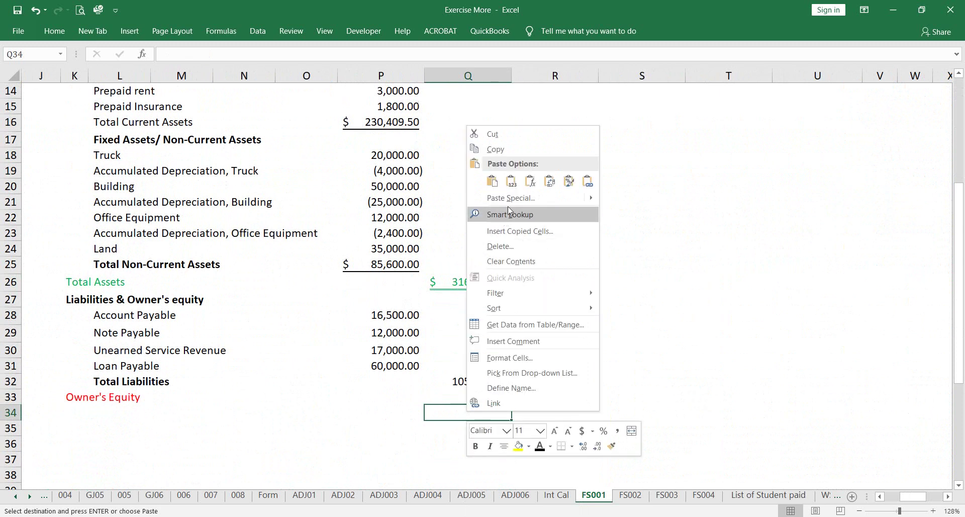
click(516, 185)
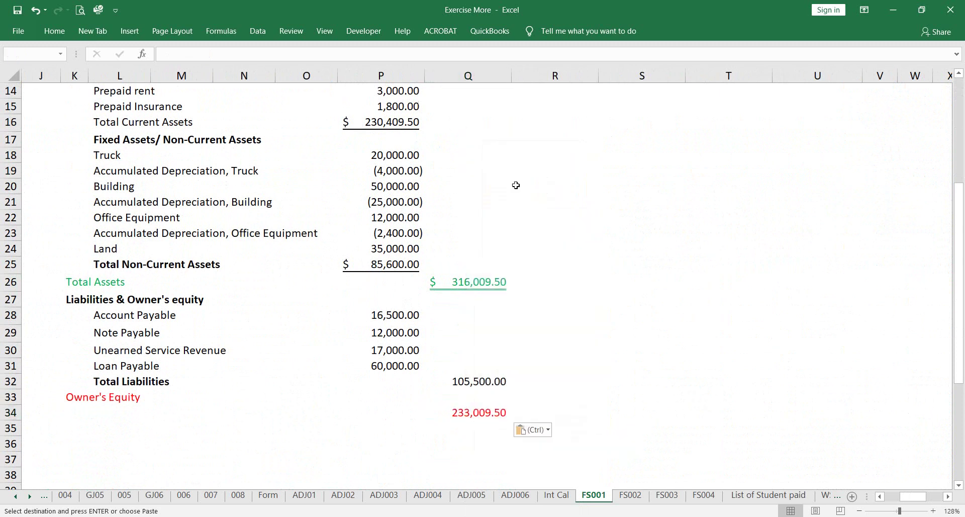
click(103, 411)
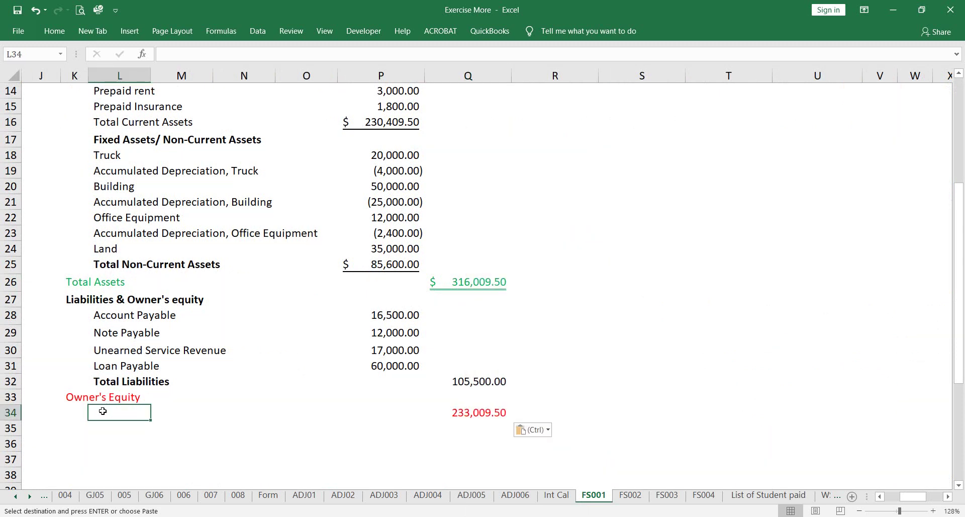
Enter the owner's 'Capital at 31-Dce-2017' label in L34 beside 233,009.50.
text(Bopha,)
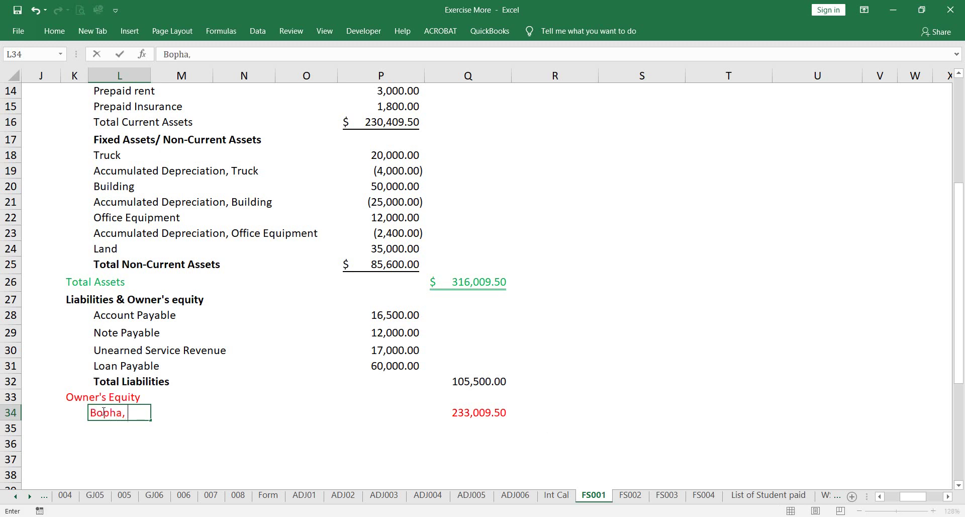
text( Capital at 3)
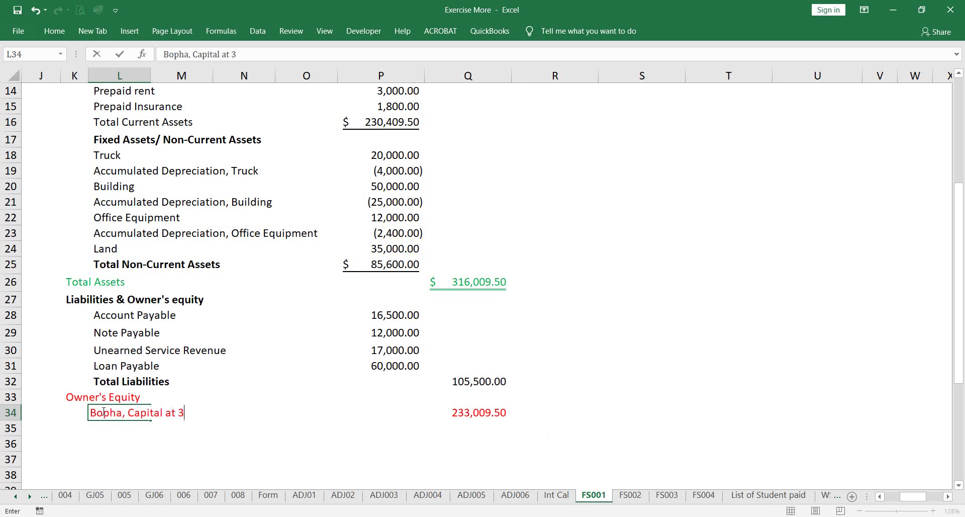
text(1-Dce-2017)
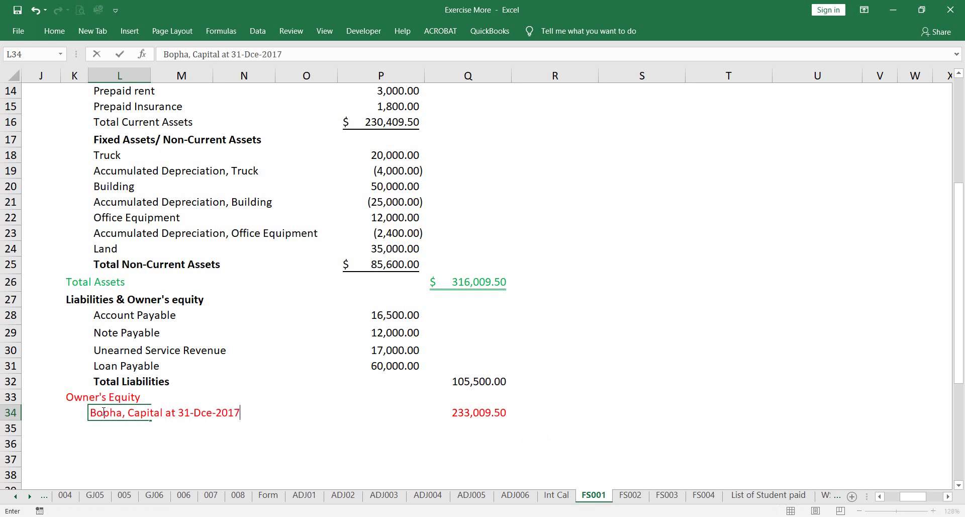
key(Tab)
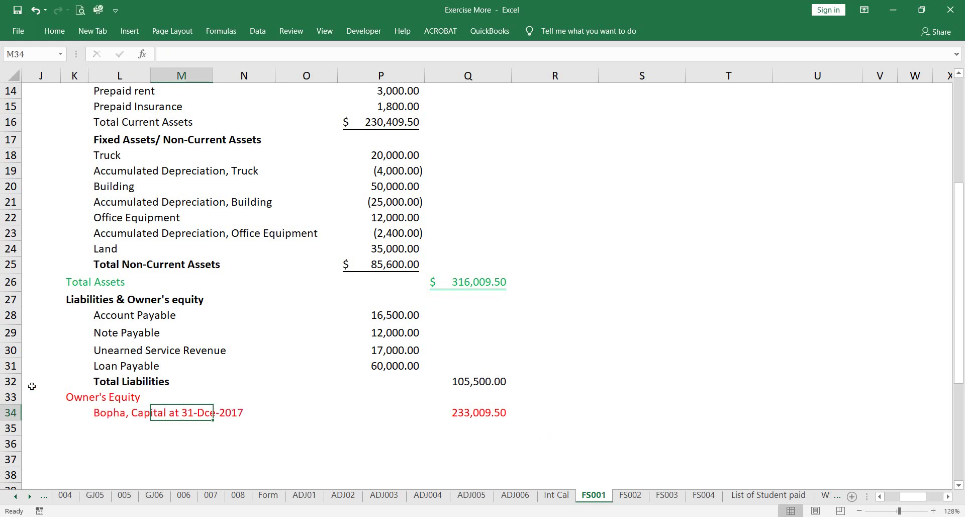
click(74, 394)
Make the Owner's Equity rows K33:Q34 and the Total Assets row black text.
drag(75, 393, 467, 413)
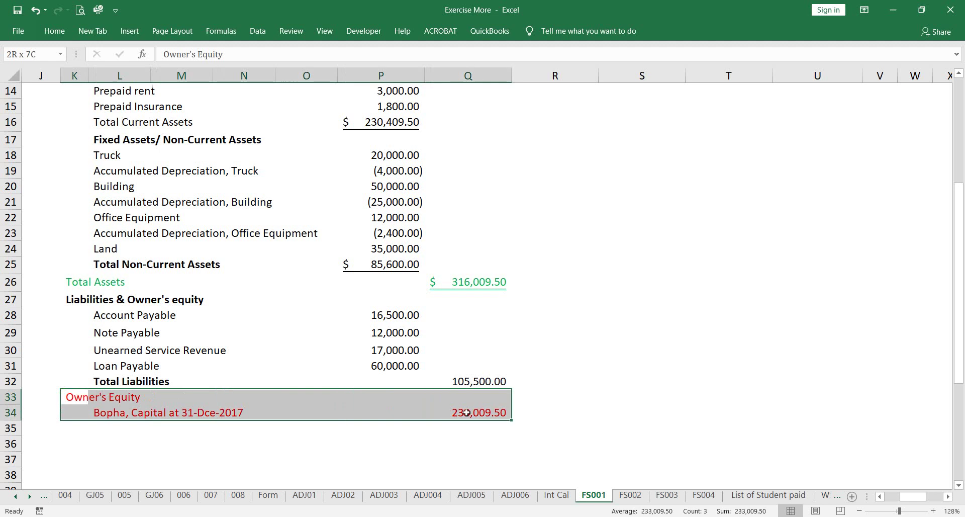
click(54, 31)
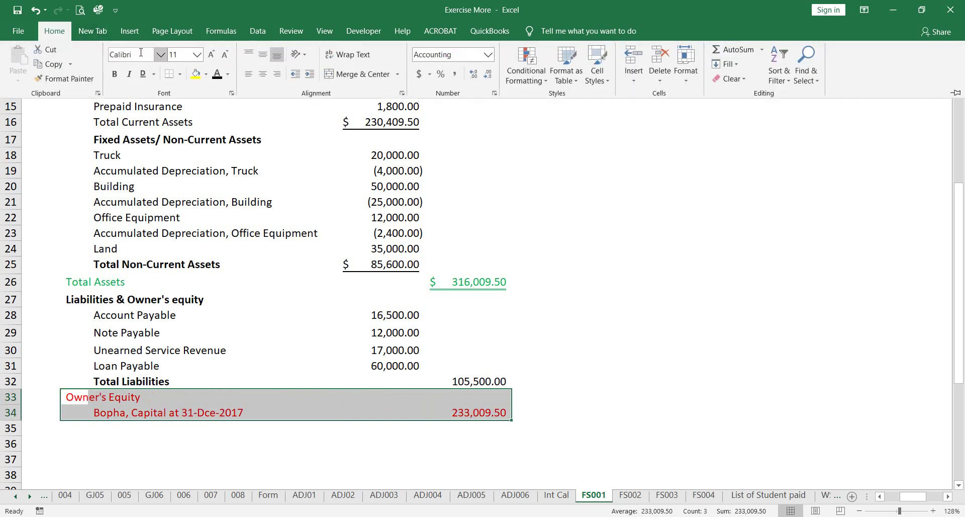
click(215, 75)
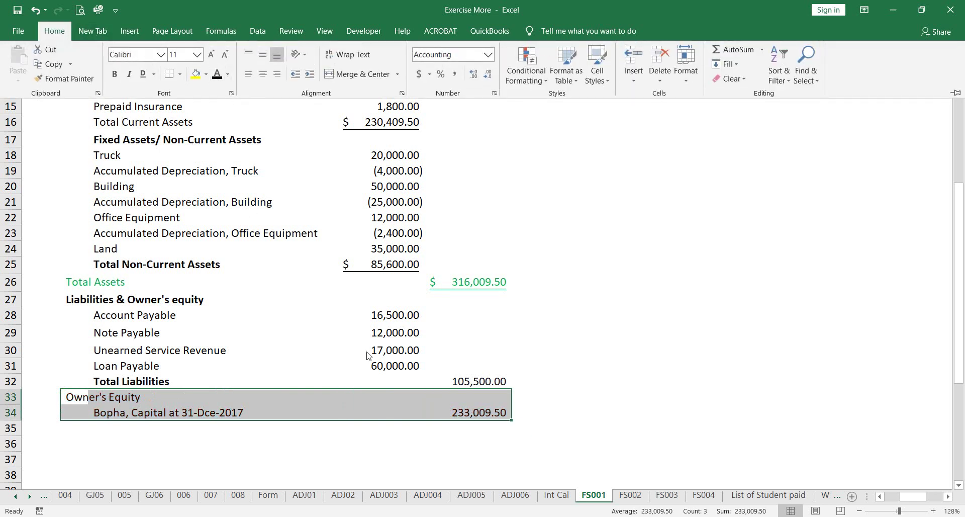
click(435, 421)
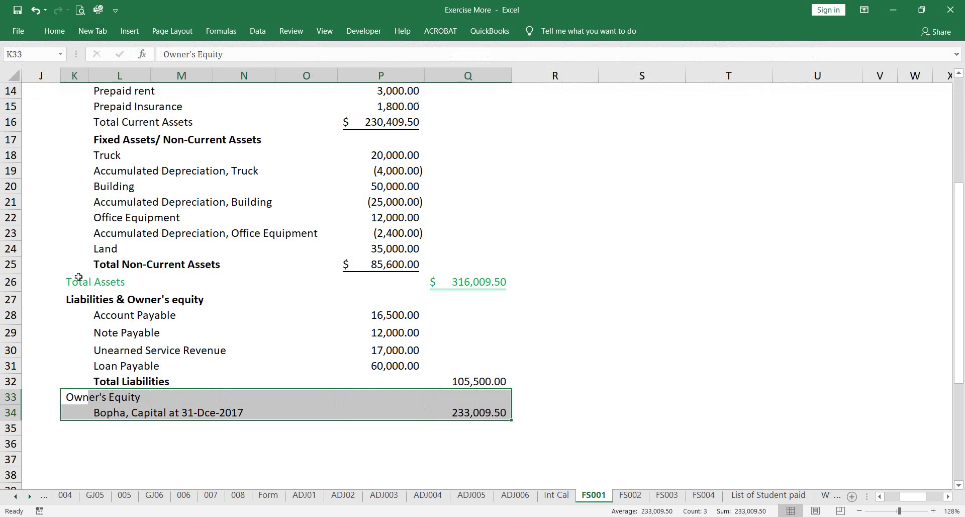
drag(79, 276, 470, 285)
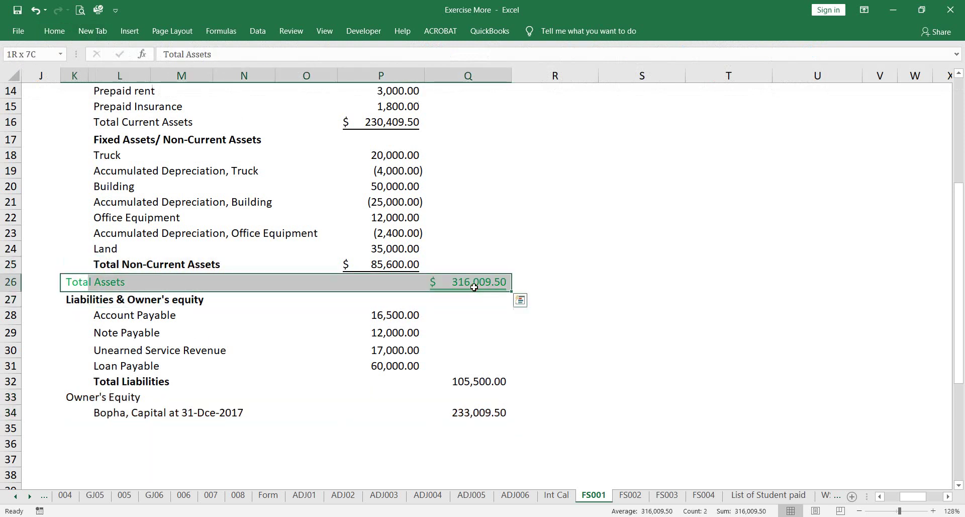
click(55, 32)
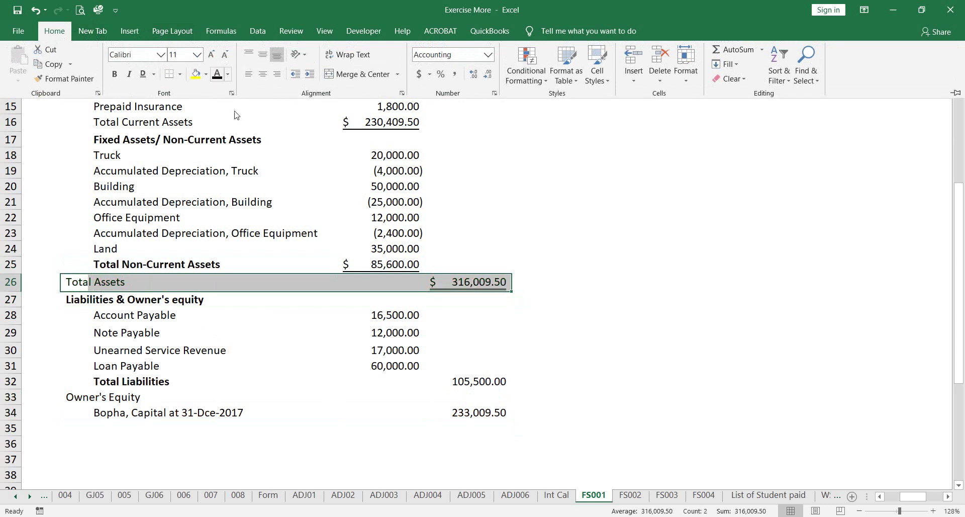
click(275, 430)
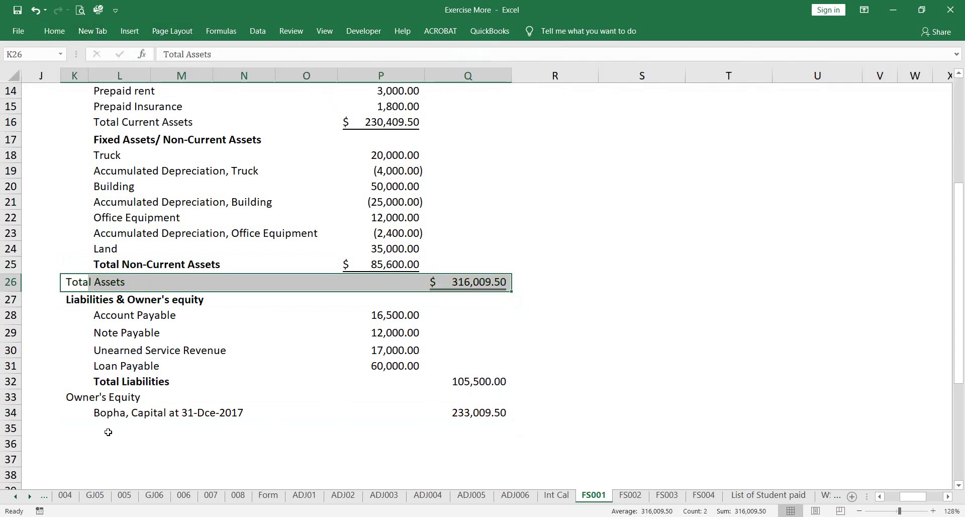
click(92, 427)
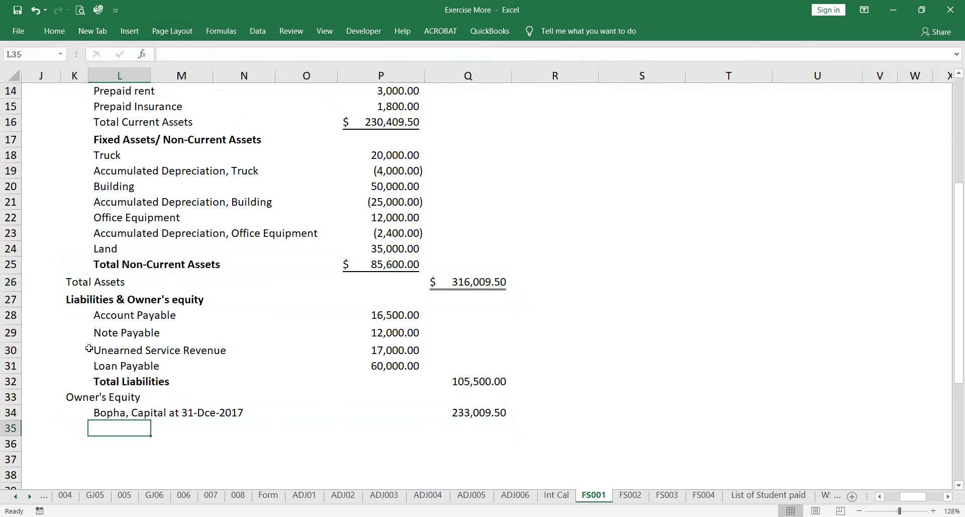
Select the full text of the Liabilities & Owner's equity heading for reuse.
click(78, 428)
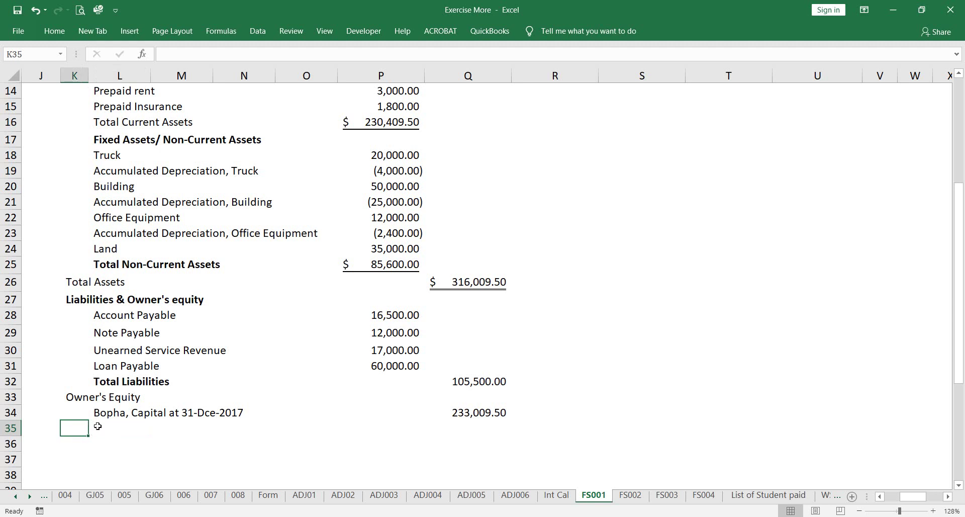
click(78, 302)
double_click(79, 302)
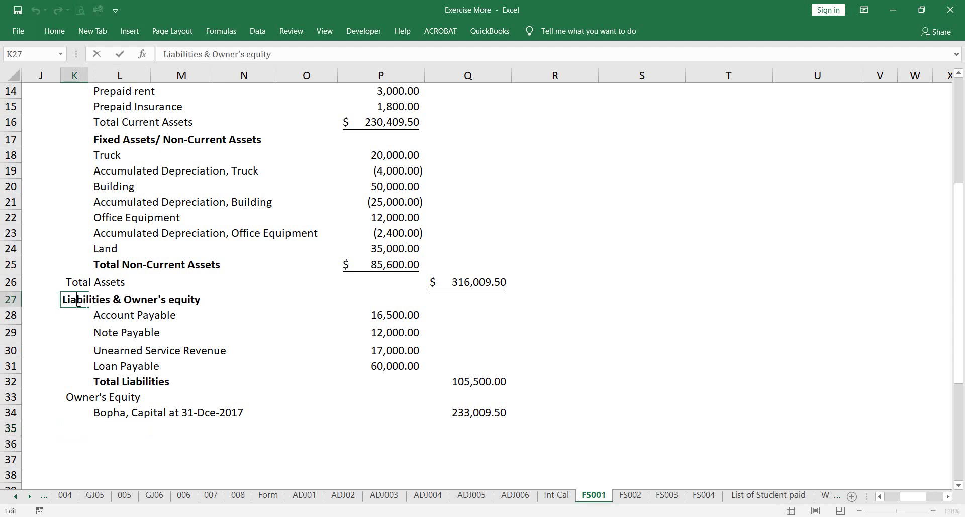
drag(206, 300, 26, 282)
key(ctrl+c)
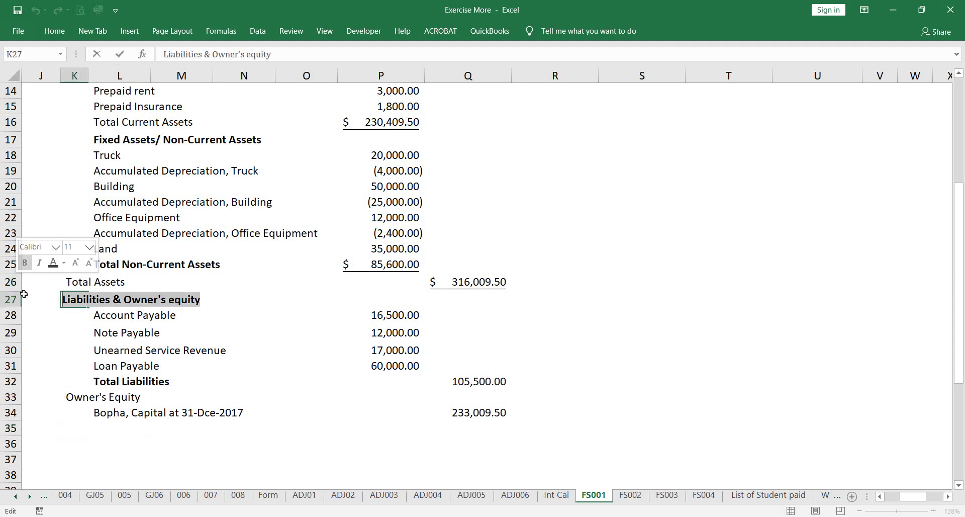
click(75, 419)
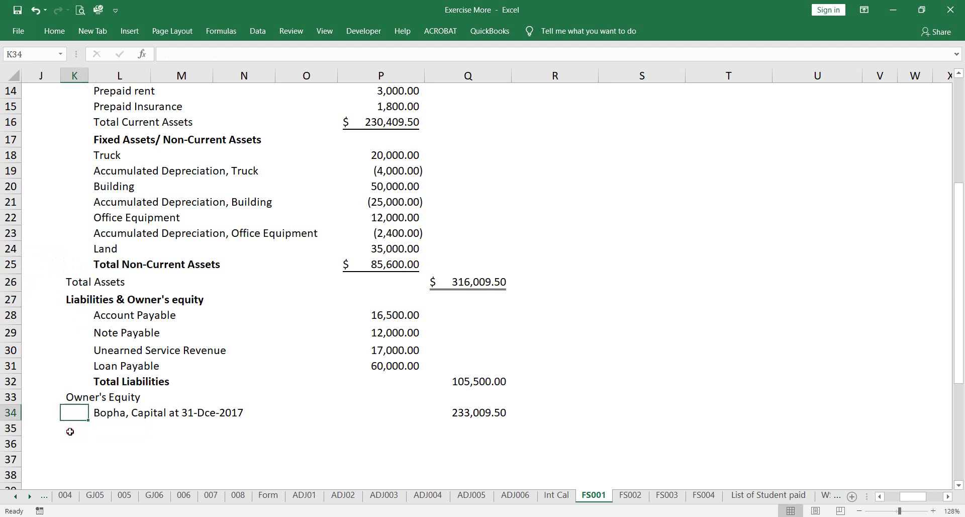
Add the Total Liabilities & Owner's equity label in K35 and =Q32+Q34 in Q35.
click(70, 431)
text(Total)
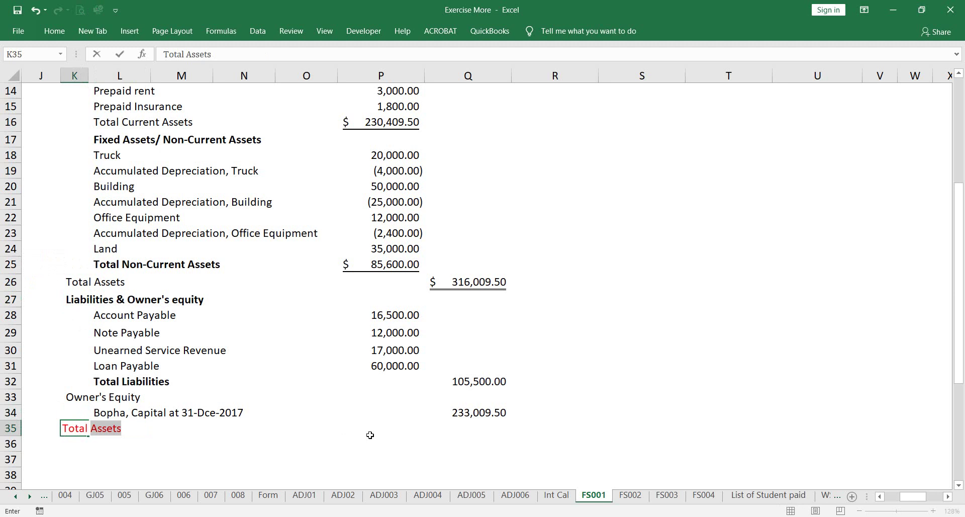
key(ctrl+v)
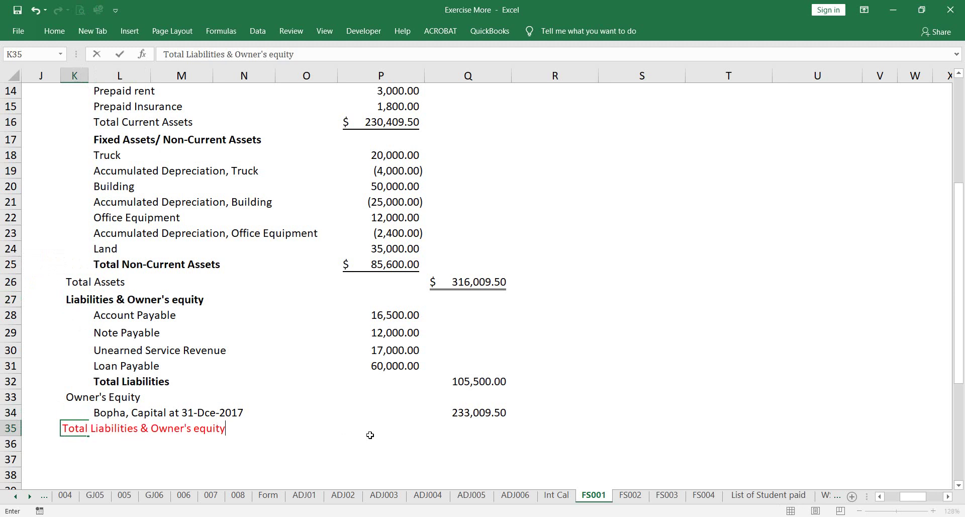
key(Right)
key(Right)
key(Right)
key(Right)
key(Right)
key(Right)
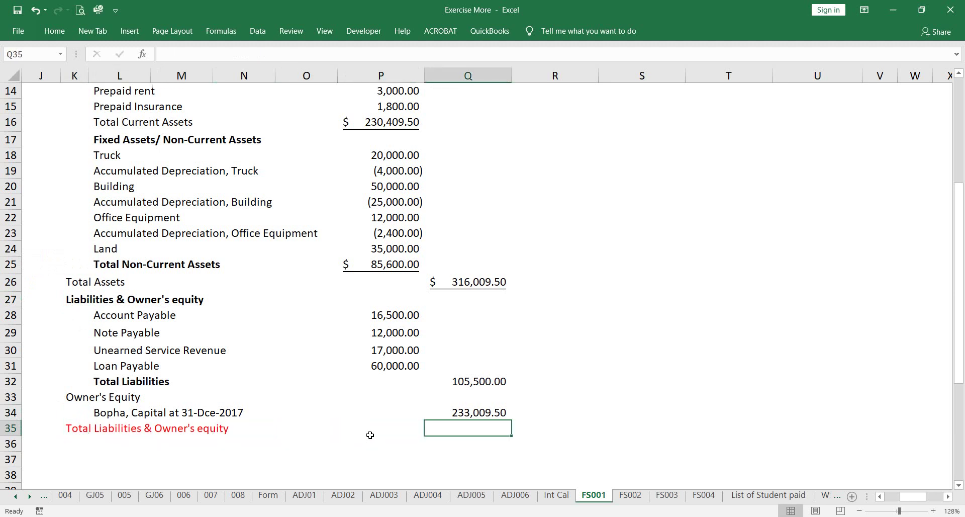
text(=)
click(452, 412)
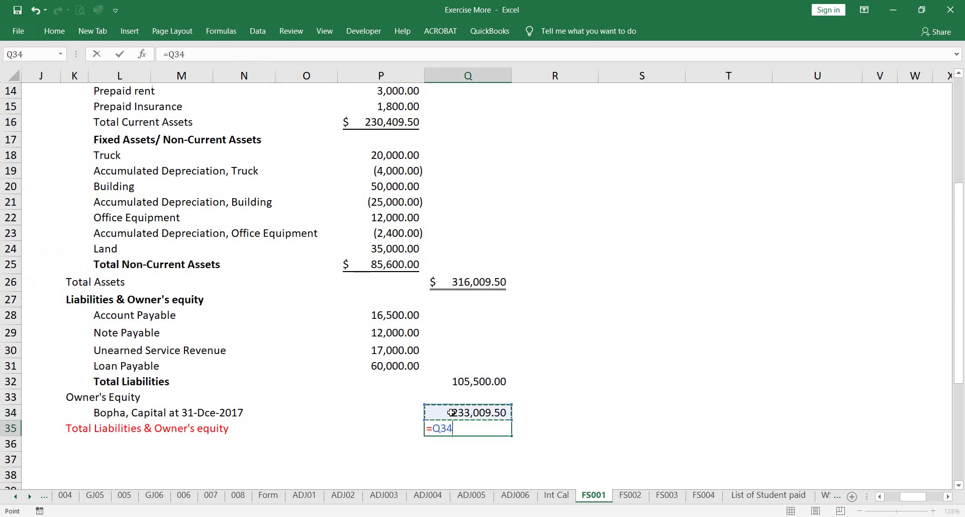
click(487, 283)
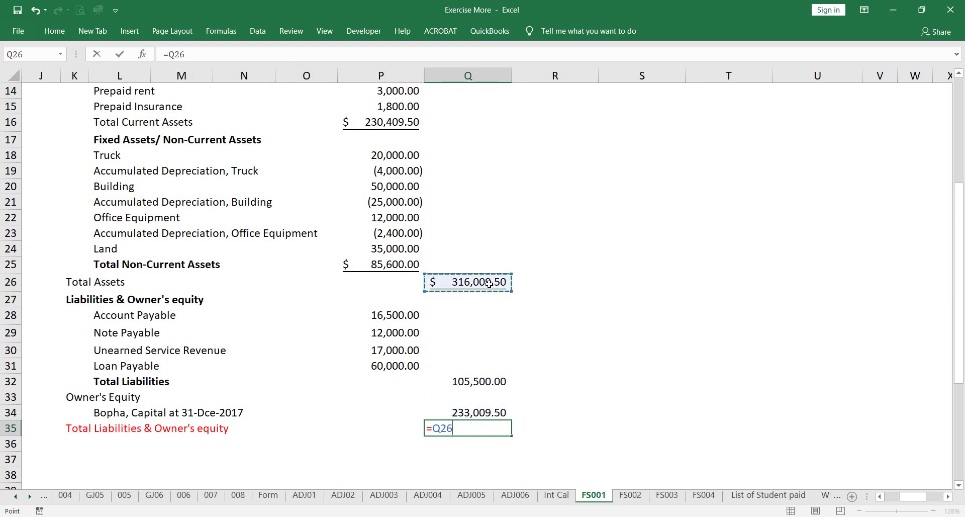
click(491, 376)
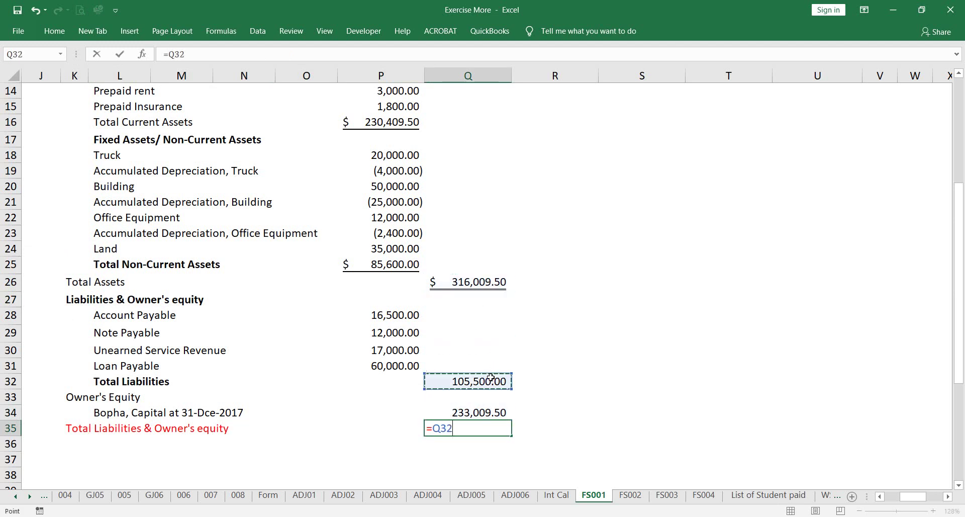
text(+)
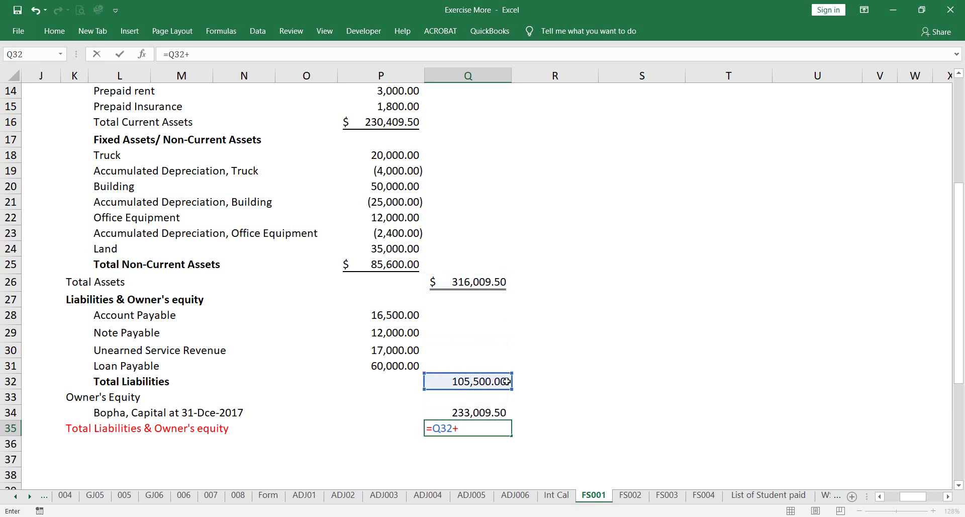
click(475, 410)
key(Return)
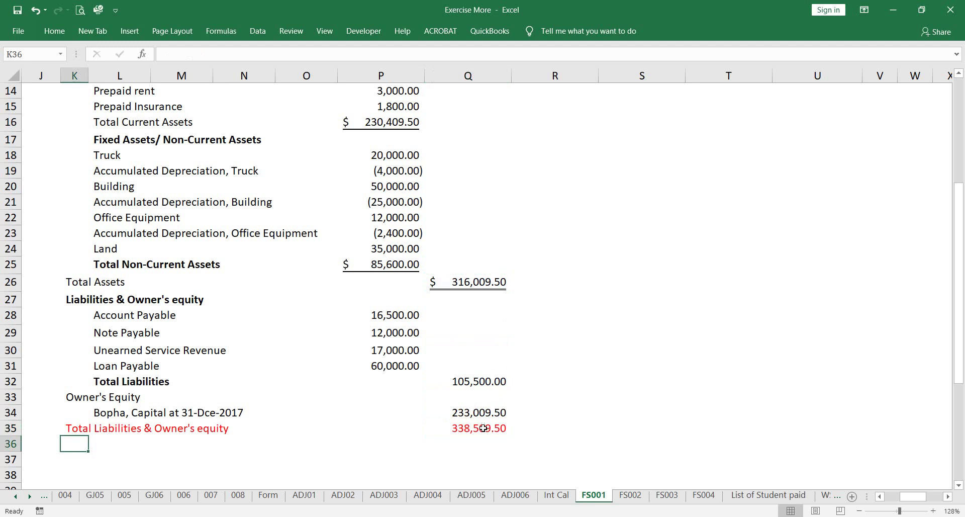
Review Q35, Q34, Q26 and Q32 to verify how the totals are calculated.
click(483, 428)
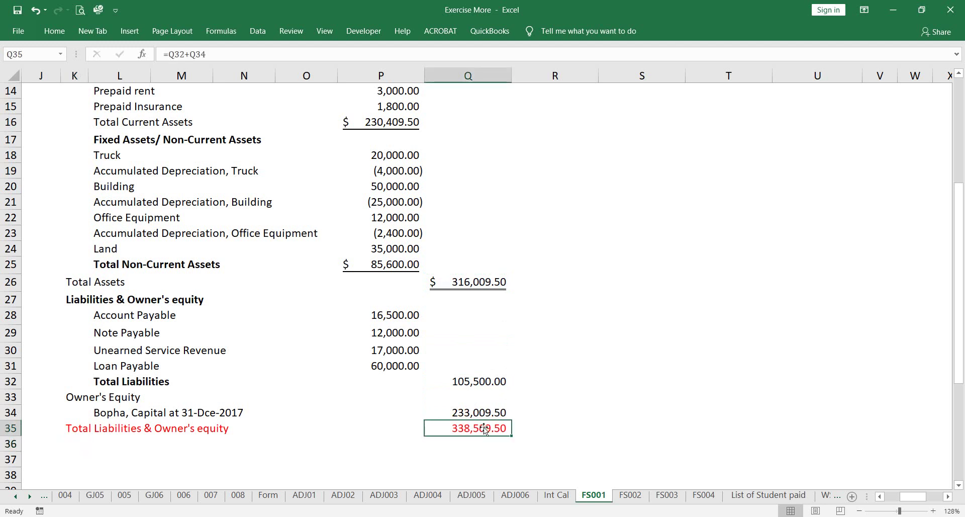
click(498, 411)
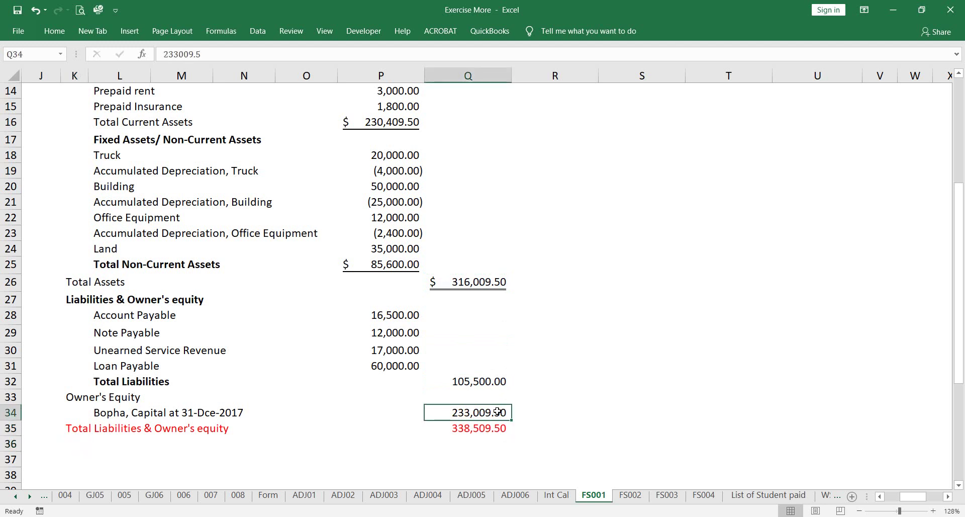
scroll(497, 412, left, 2)
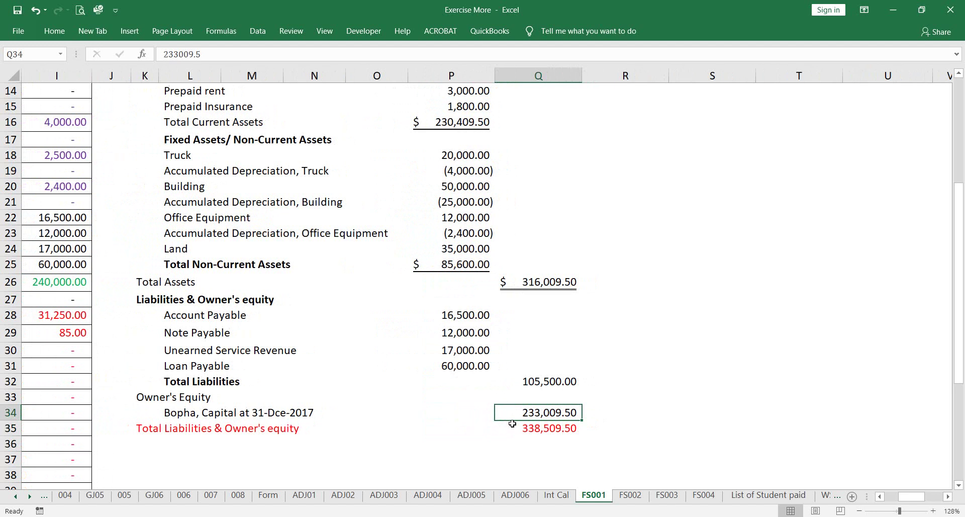
click(539, 282)
click(553, 378)
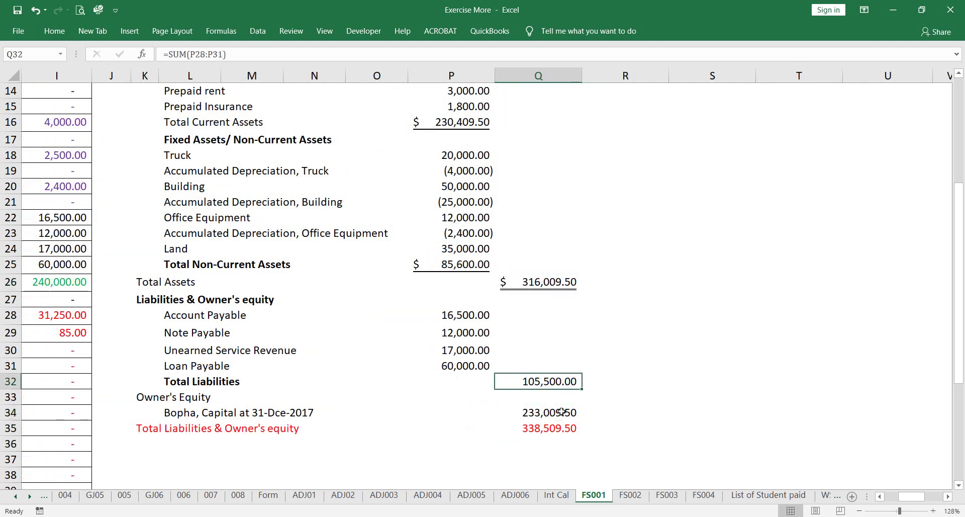
click(562, 413)
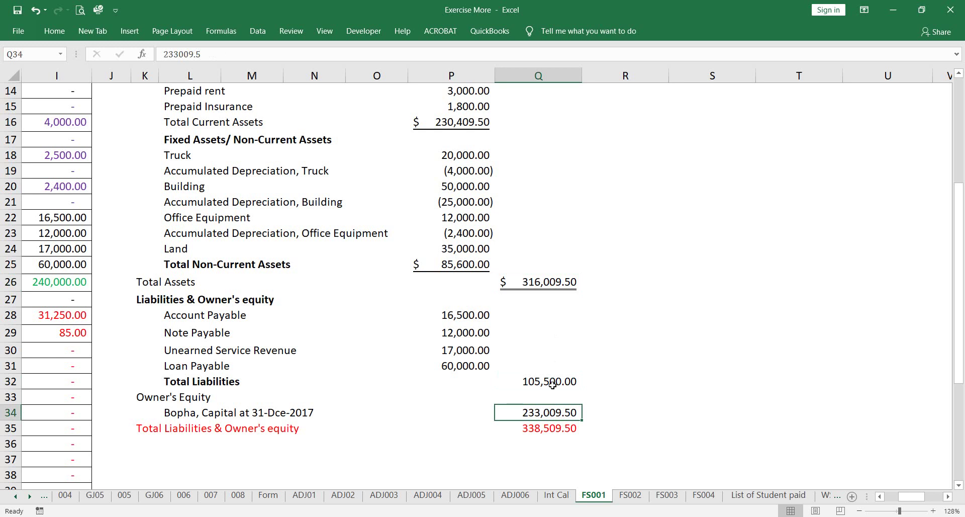
click(556, 426)
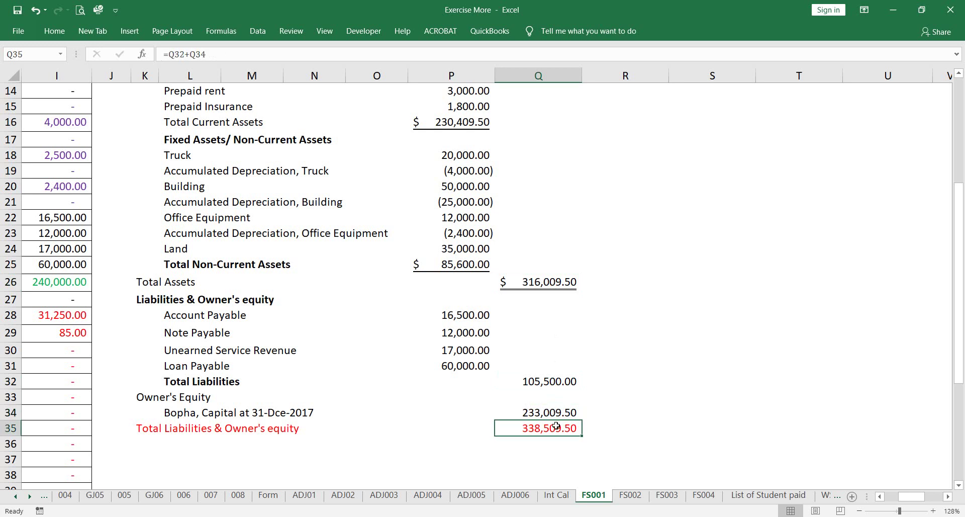
click(618, 460)
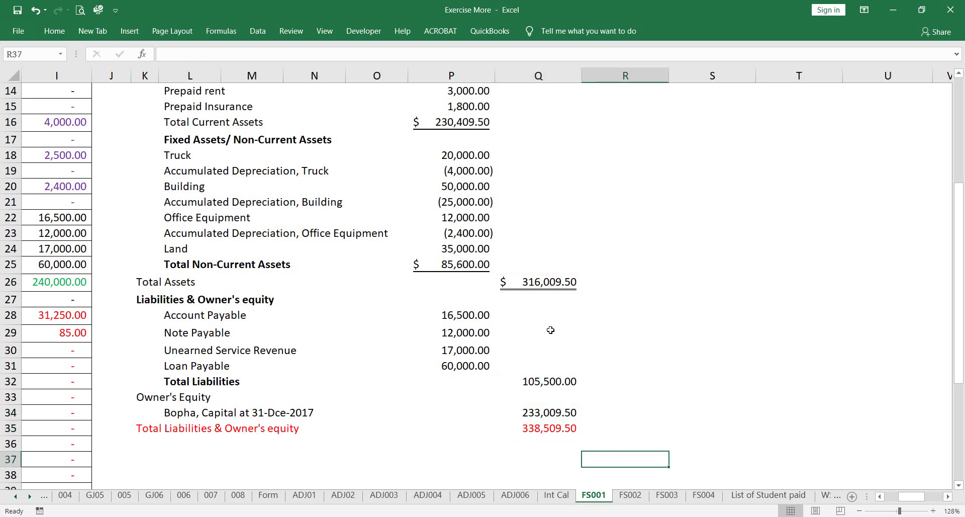
Enter =Q26-Q35 in R37, giving a (22,500.00) difference.
text(=)
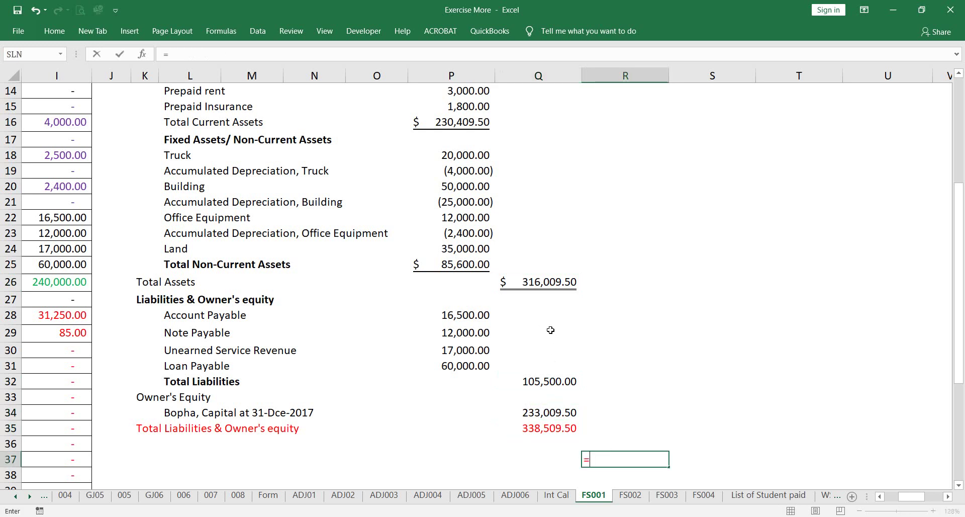
click(547, 284)
text(-)
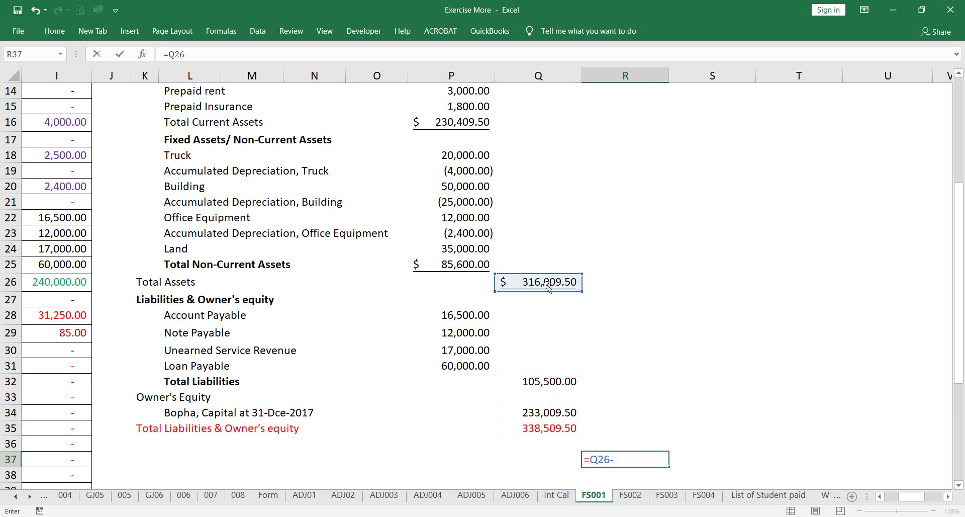
click(553, 430)
key(Return)
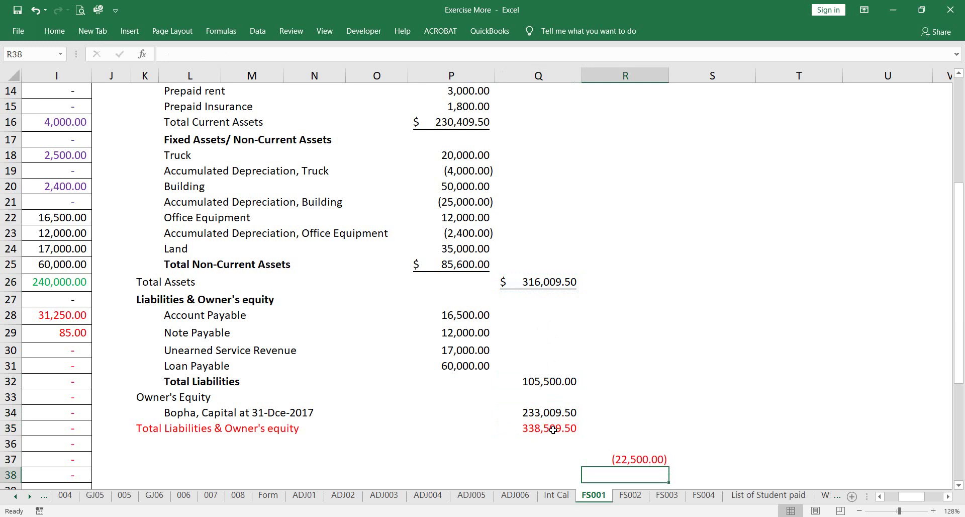
scroll(553, 430, up, 2)
scroll(553, 430, left, 1)
Inspect the Building accumulated depreciation in P21 and recheck the R37 difference.
click(517, 235)
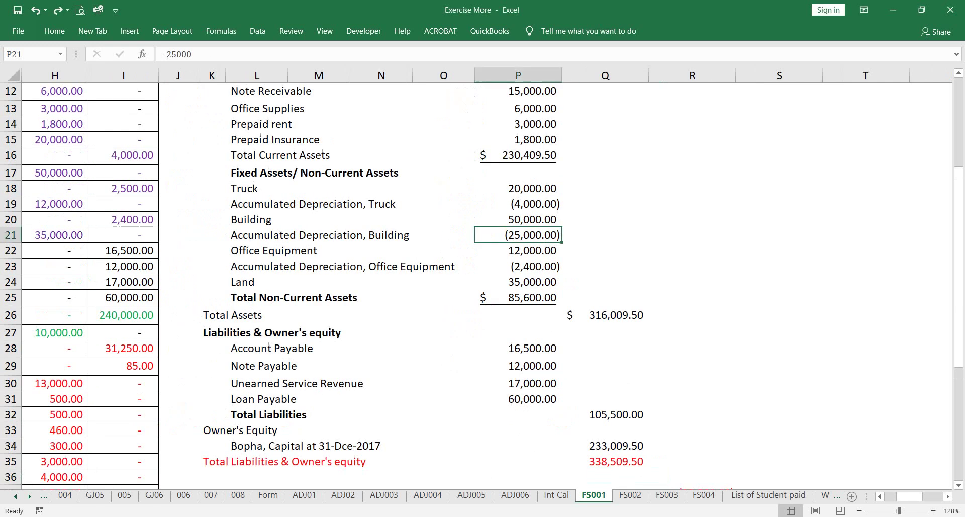
scroll(518, 235, down, 2)
click(692, 459)
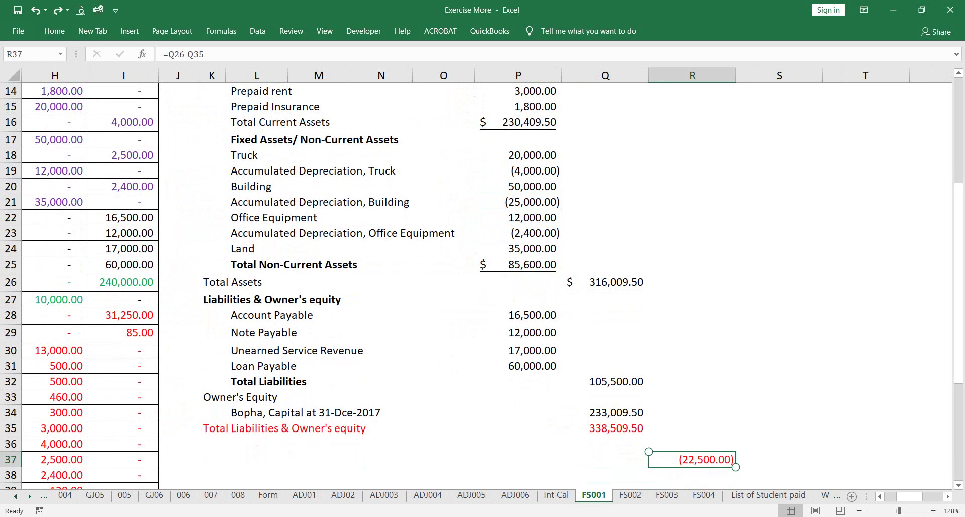
scroll(368, 285, up, 2)
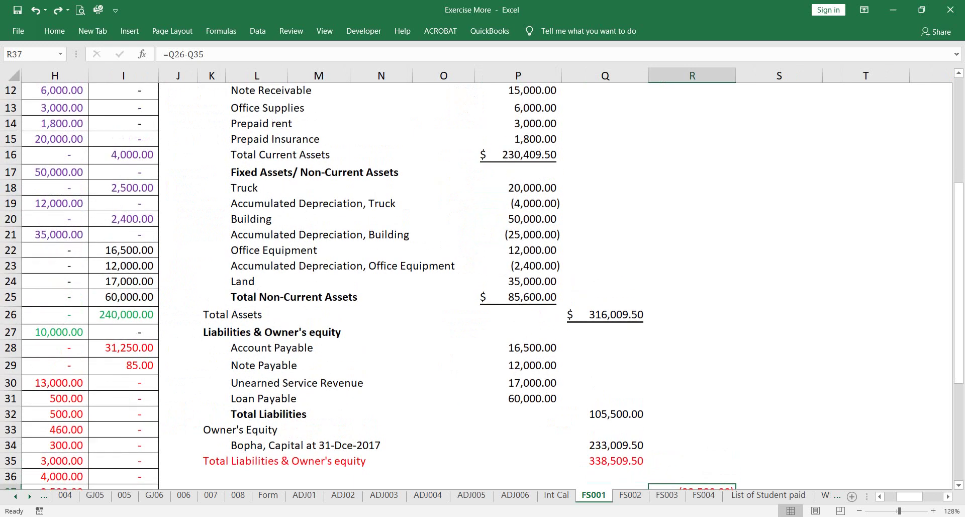
scroll(368, 286, up, 1)
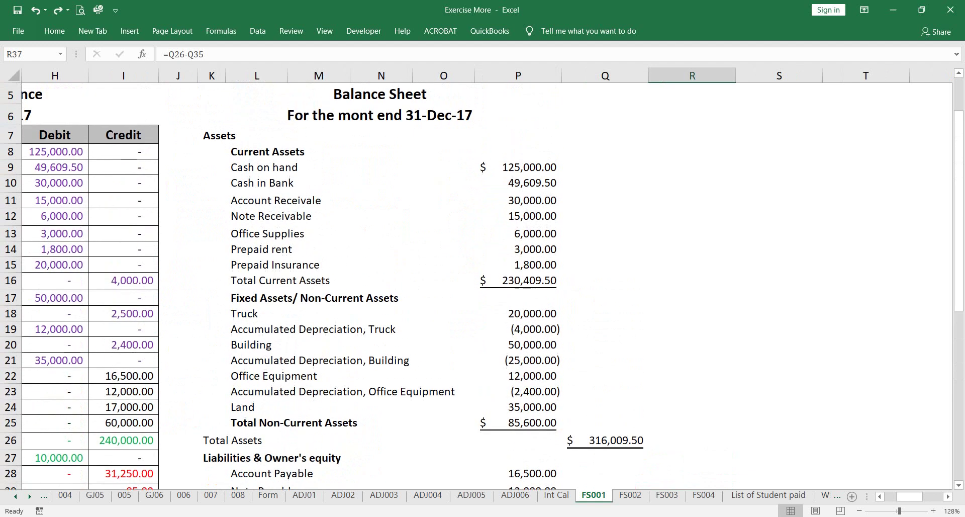
scroll(369, 285, down, 2)
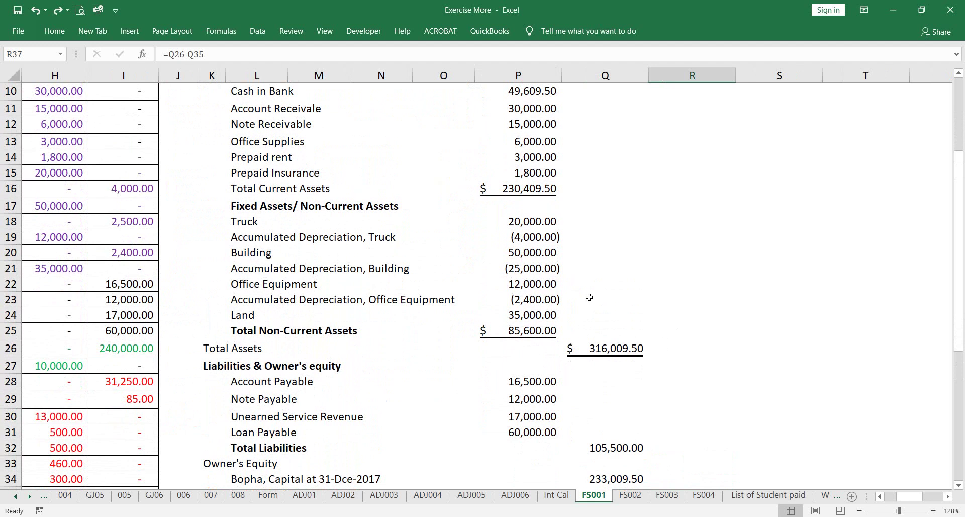
Compare P21's (25,000.00) with trial balance I18's 2,500.00, then edit P21.
click(503, 270)
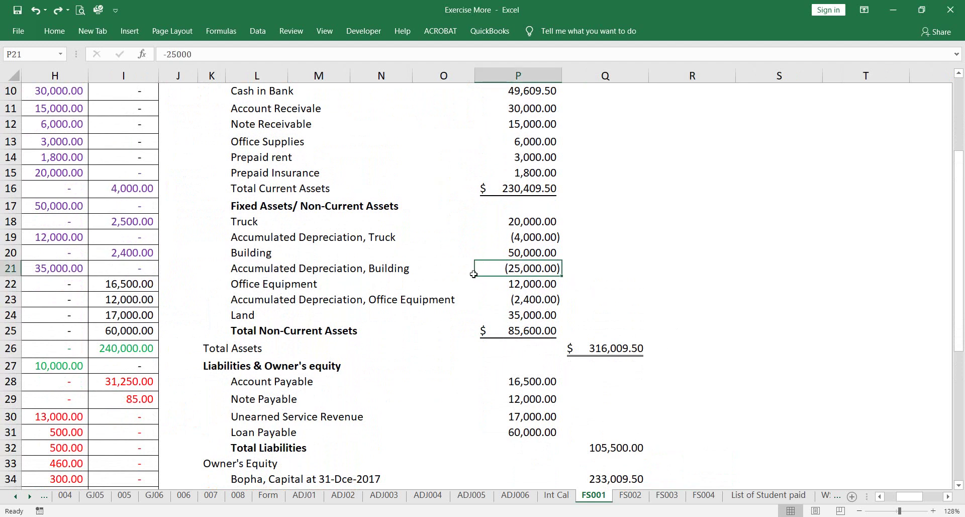
click(134, 221)
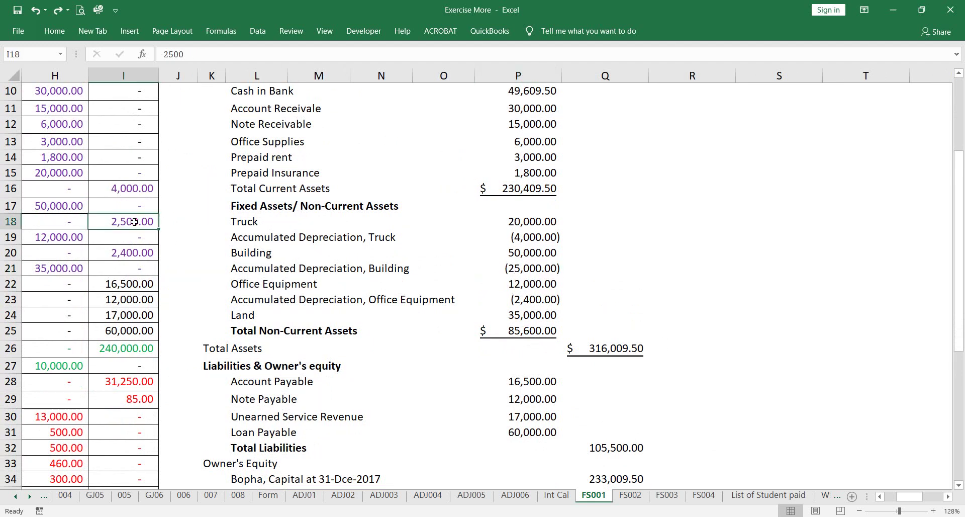
scroll(134, 222, left, 5)
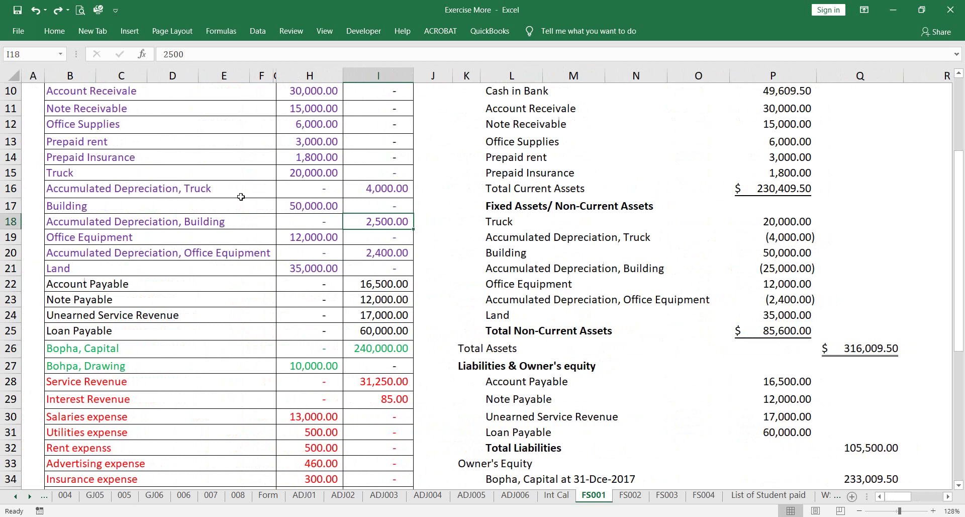
key(shift+Left)
key(shift+Left)
key(shift+Left)
key(shift+Left)
key(shift+Left)
key(shift+Left)
key(shift+Left)
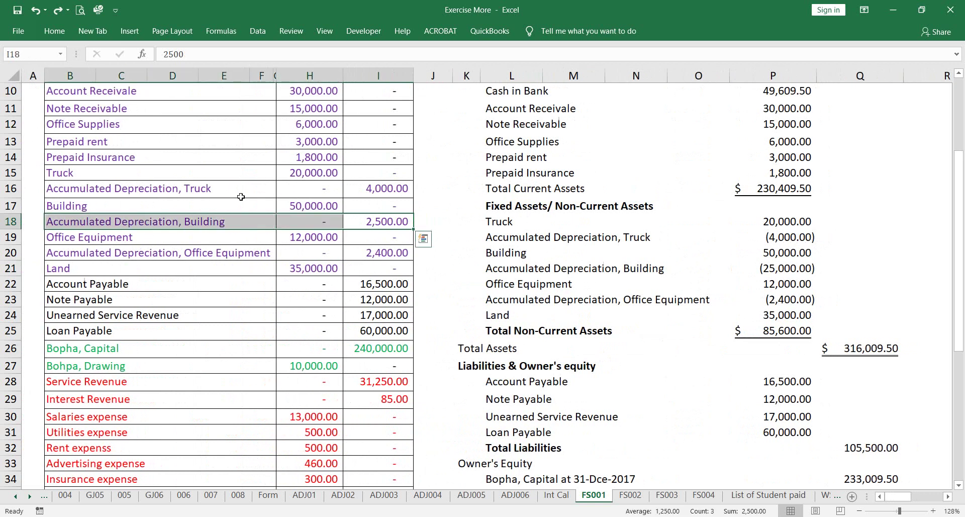
scroll(486, 279, right, 5)
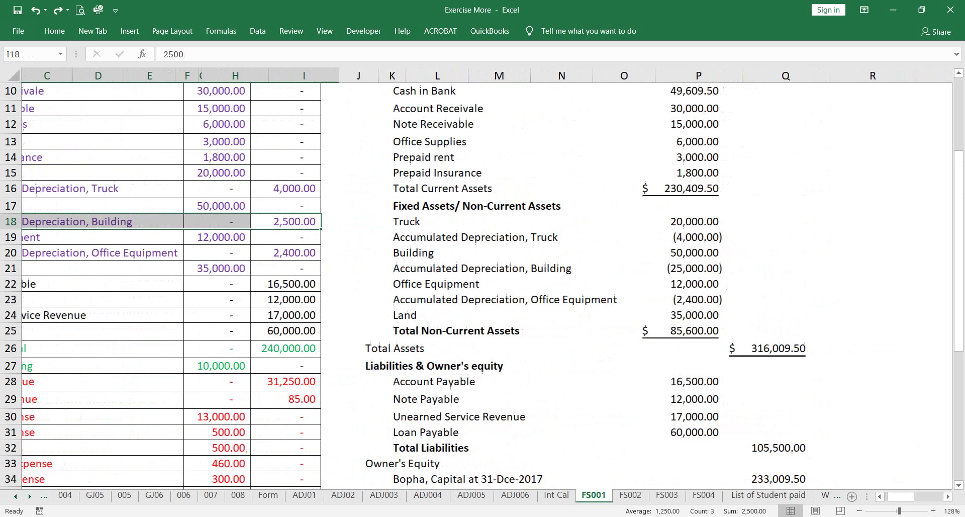
scroll(485, 279, right, 2)
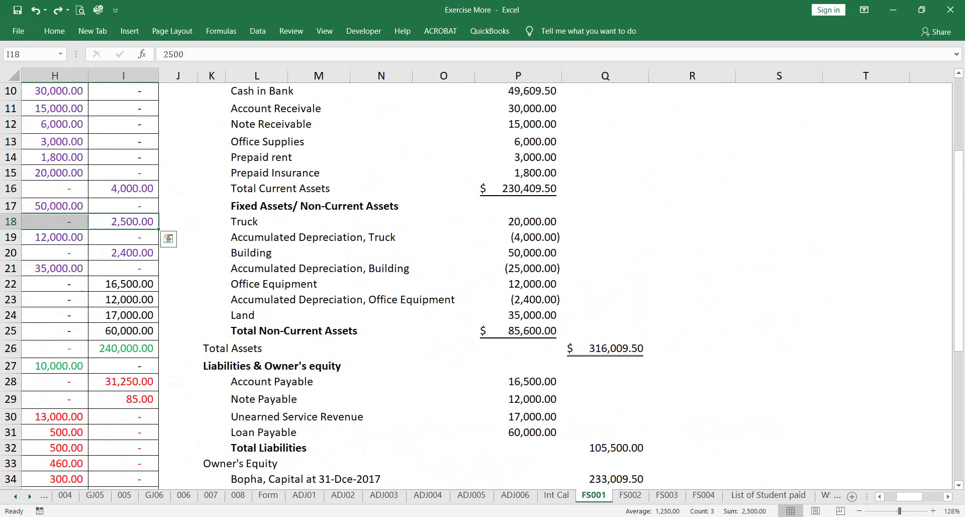
double_click(543, 269)
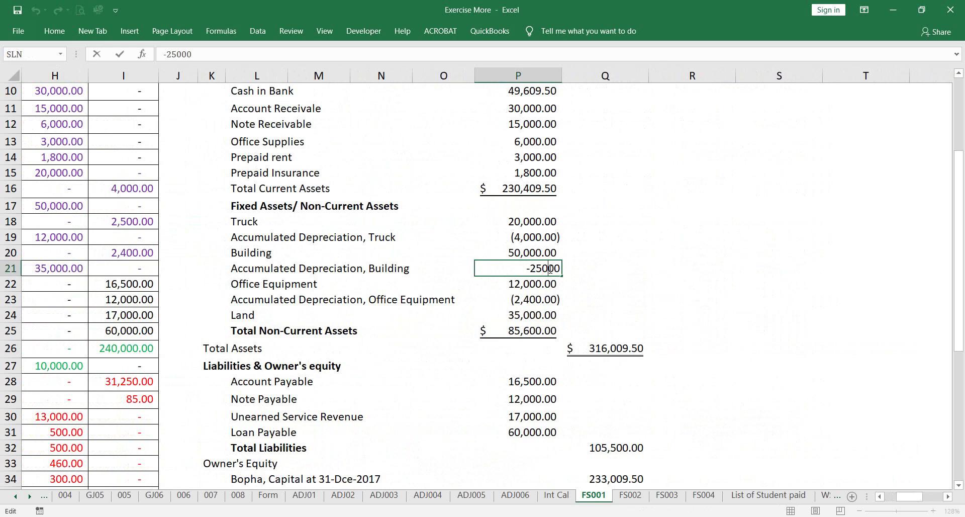
key(BackSpace)
key(Return)
scroll(550, 268, down, 2)
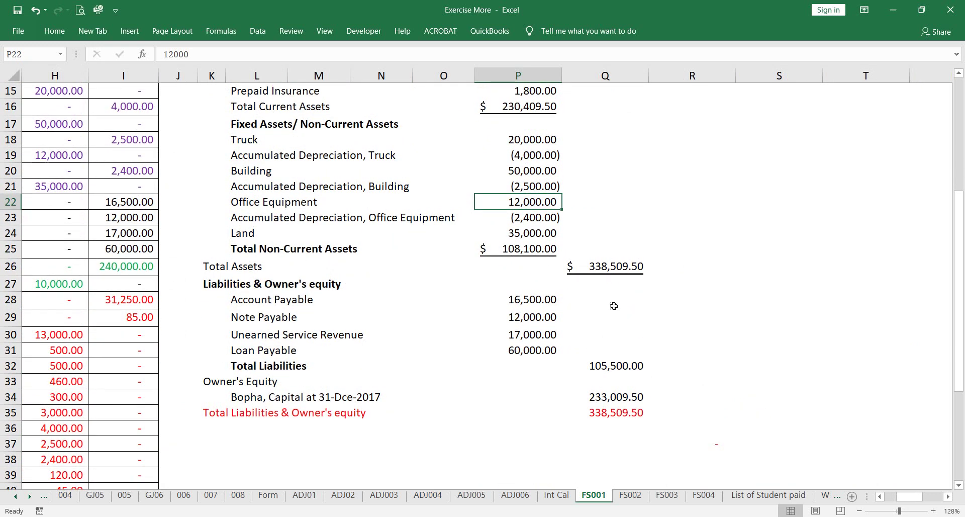
click(605, 283)
click(604, 261)
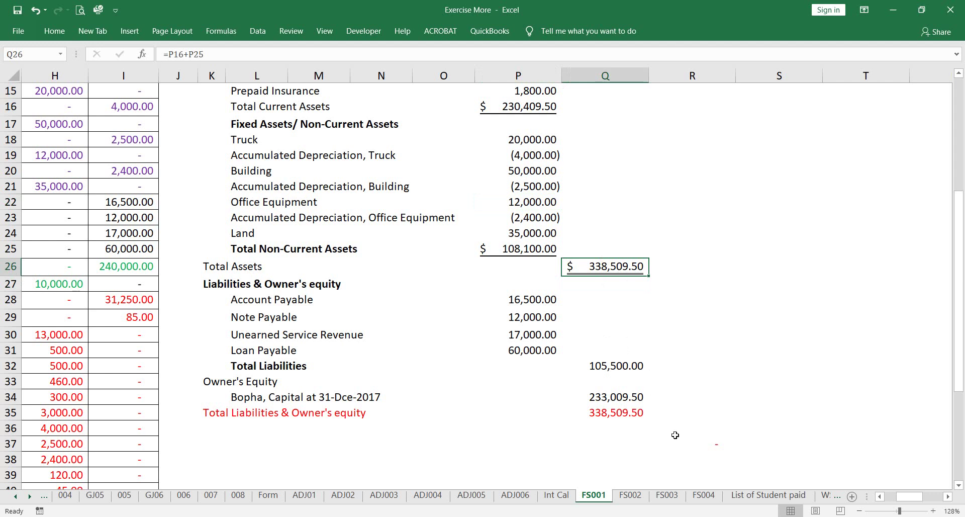
click(710, 445)
key(BackSpace)
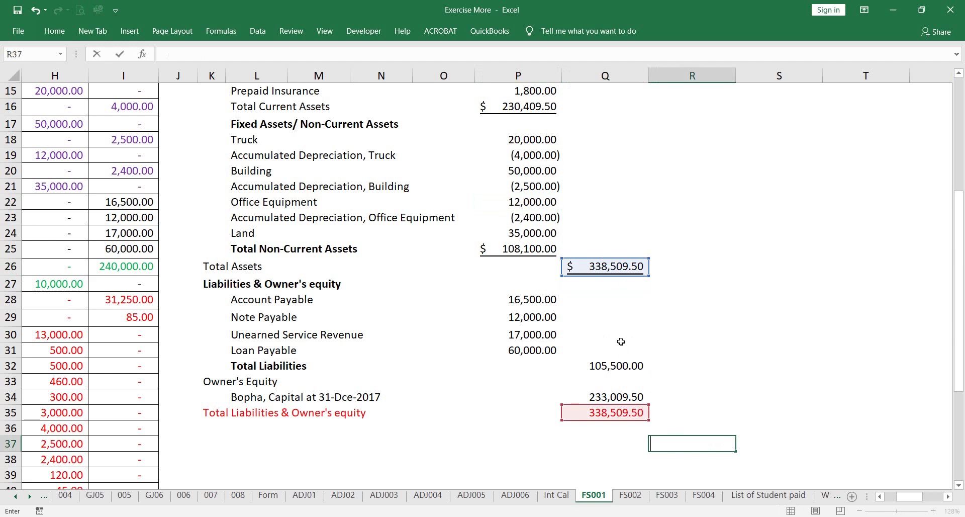
key(Return)
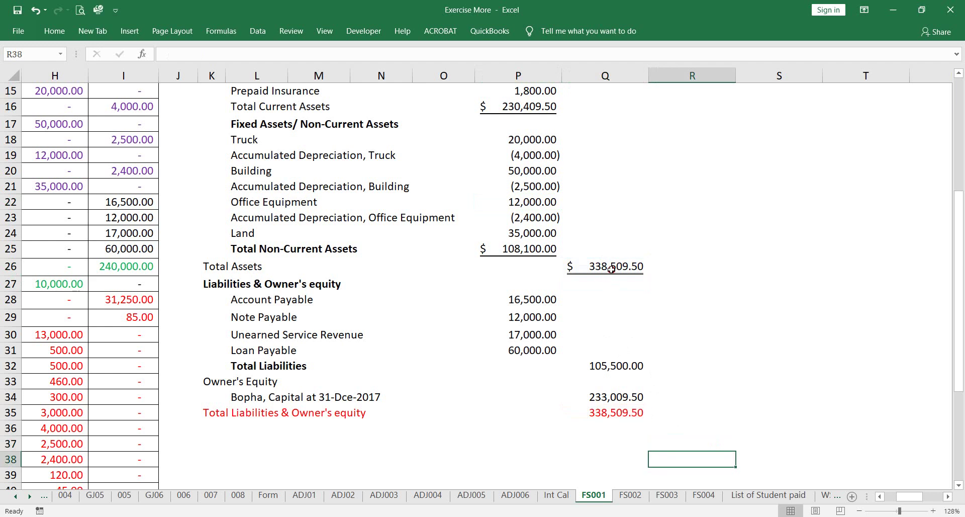
click(593, 271)
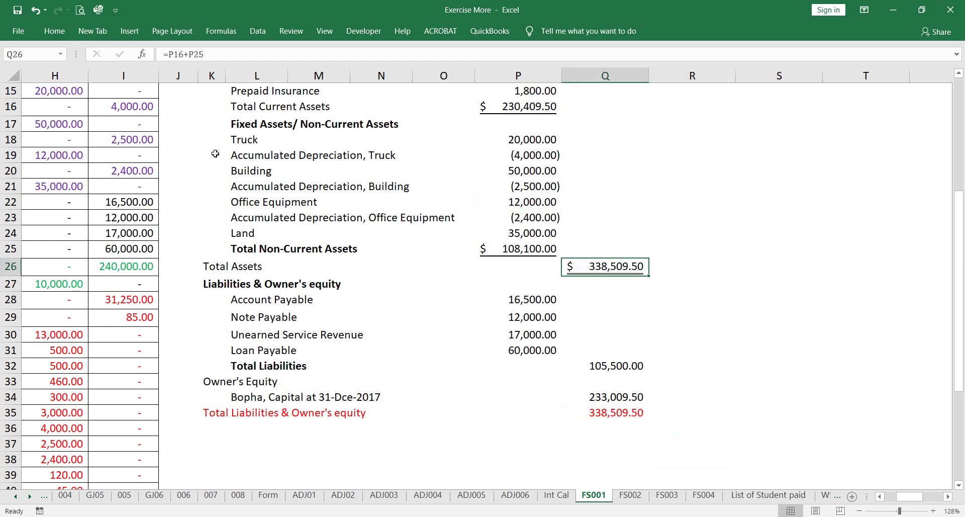
Copy Q26's dollar-sign, double-underlined format onto the Q35 total with Format Painter.
click(55, 34)
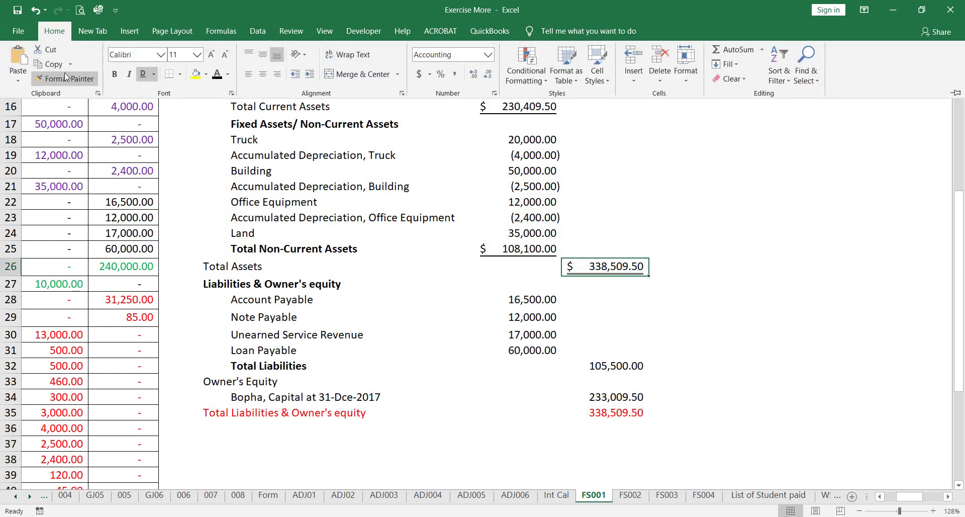
click(65, 75)
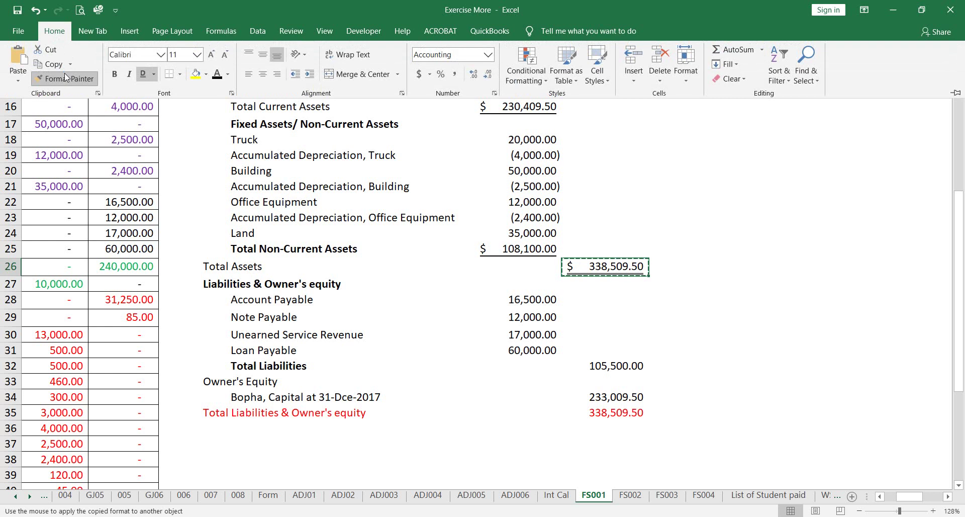
click(614, 412)
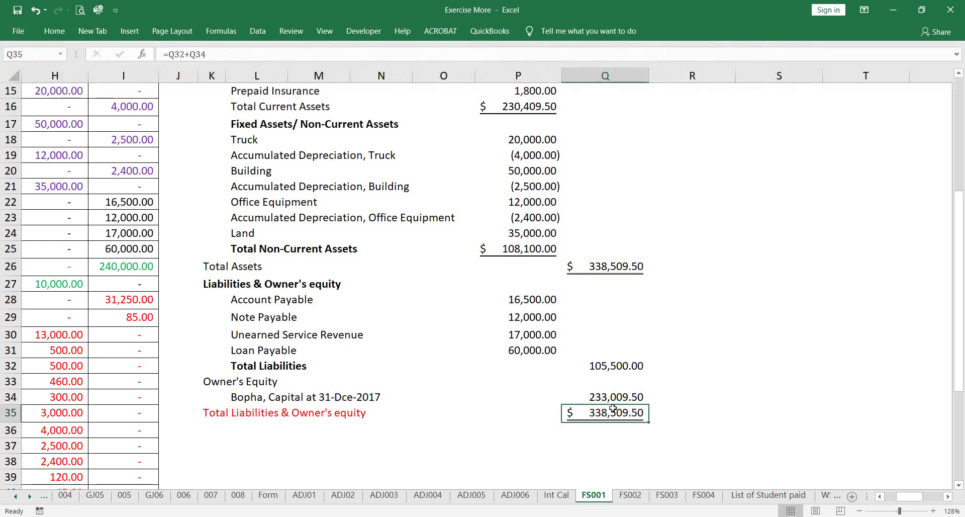
click(697, 407)
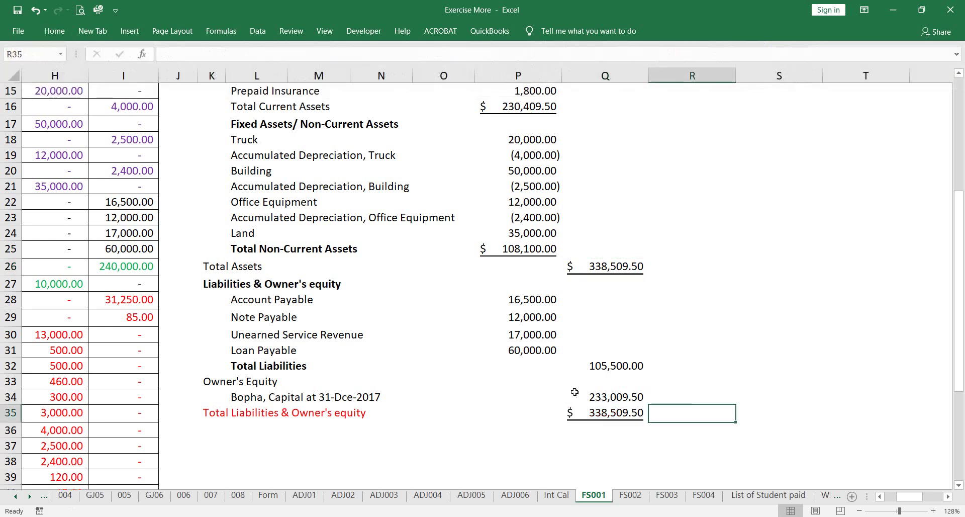
scroll(575, 391, up, 5)
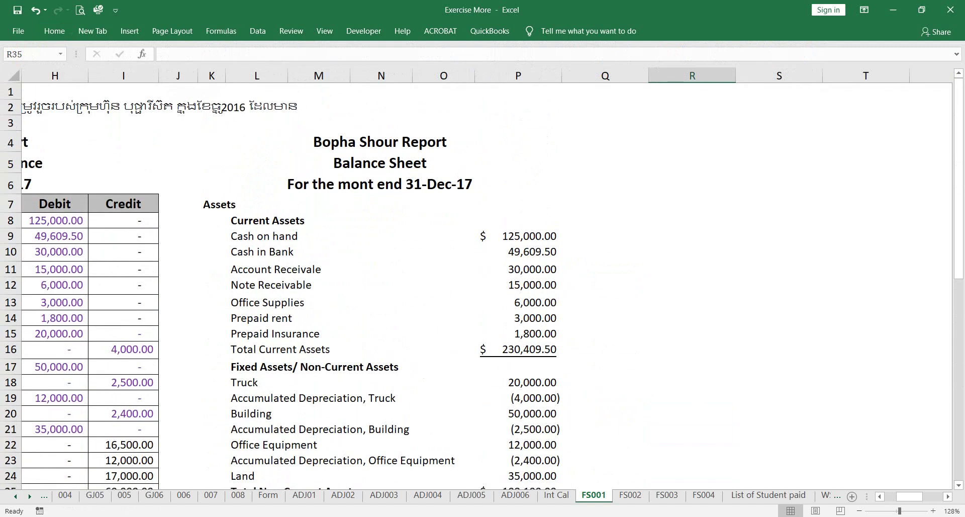
scroll(477, 286, down, 3)
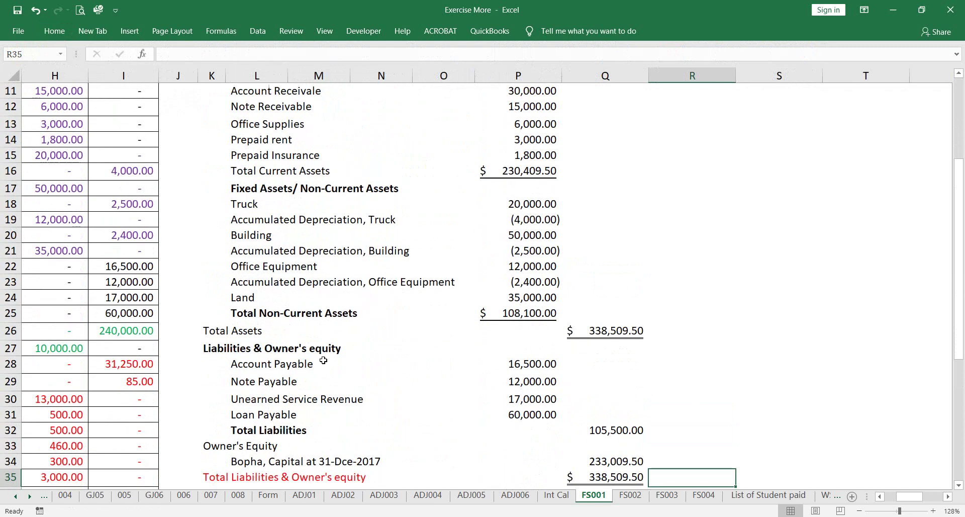
scroll(197, 315, right, 2)
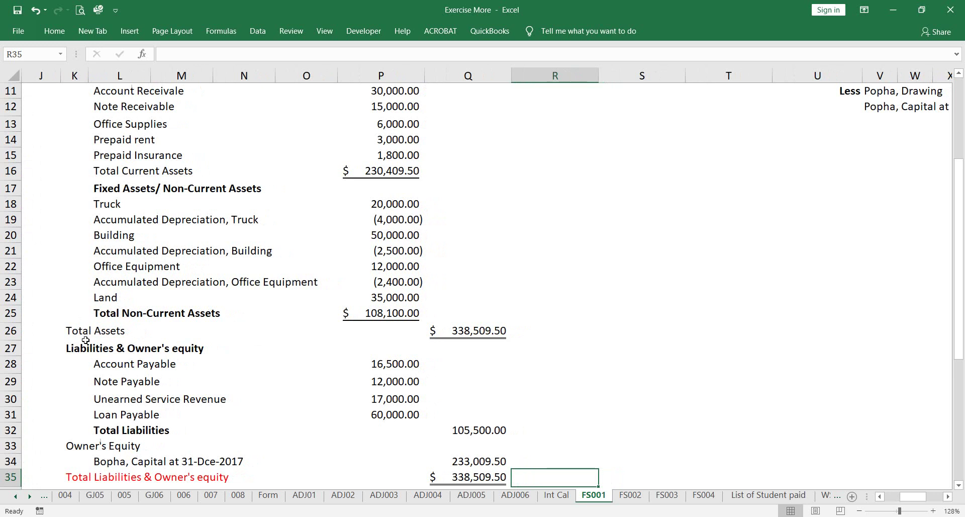
scroll(100, 442, down, 2)
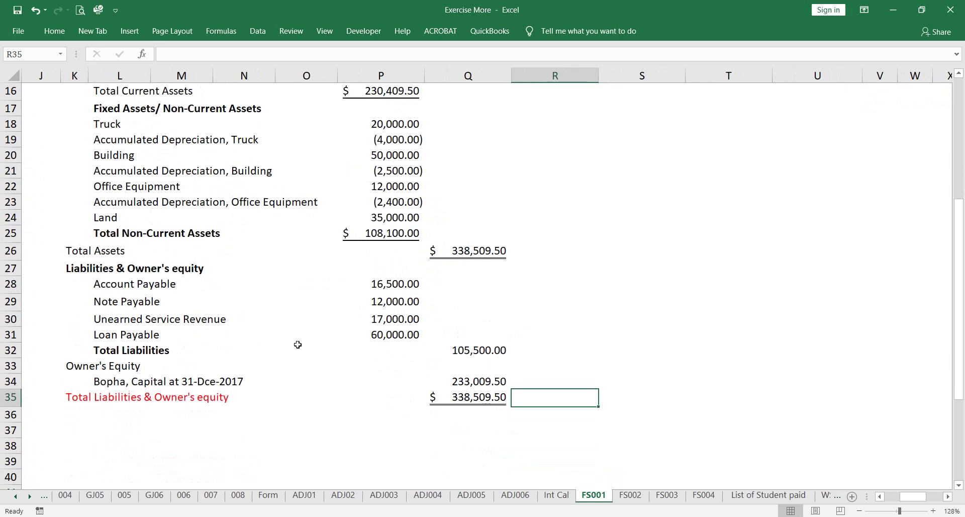
scroll(297, 344, up, 4)
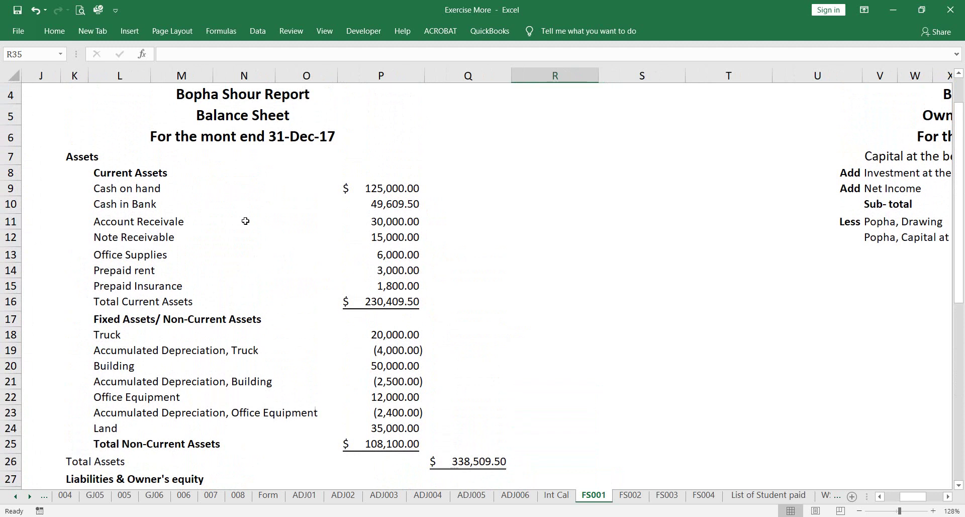
click(389, 301)
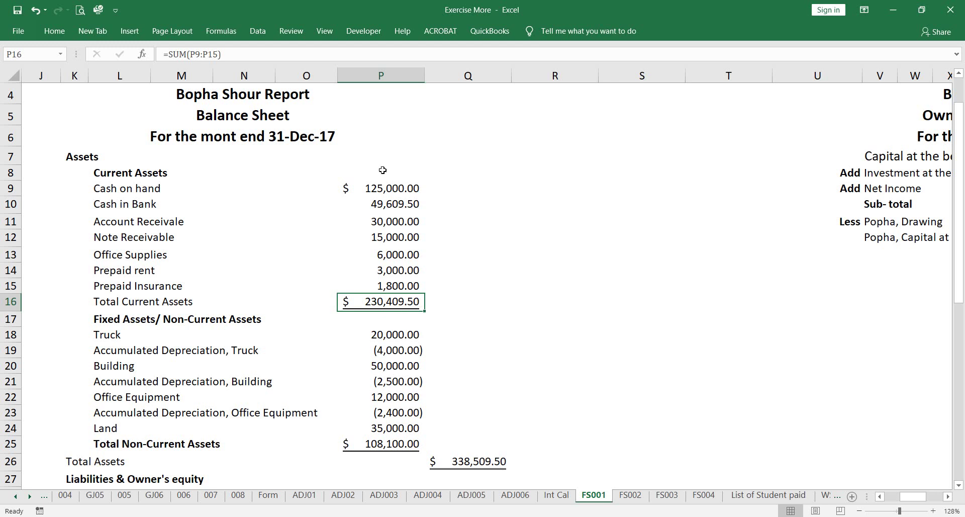
drag(385, 191, 382, 283)
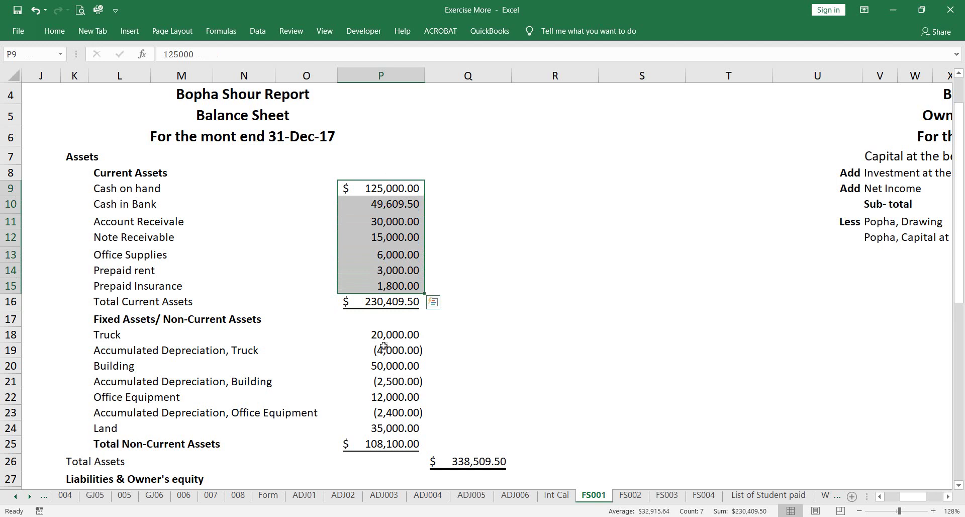
drag(383, 336, 386, 444)
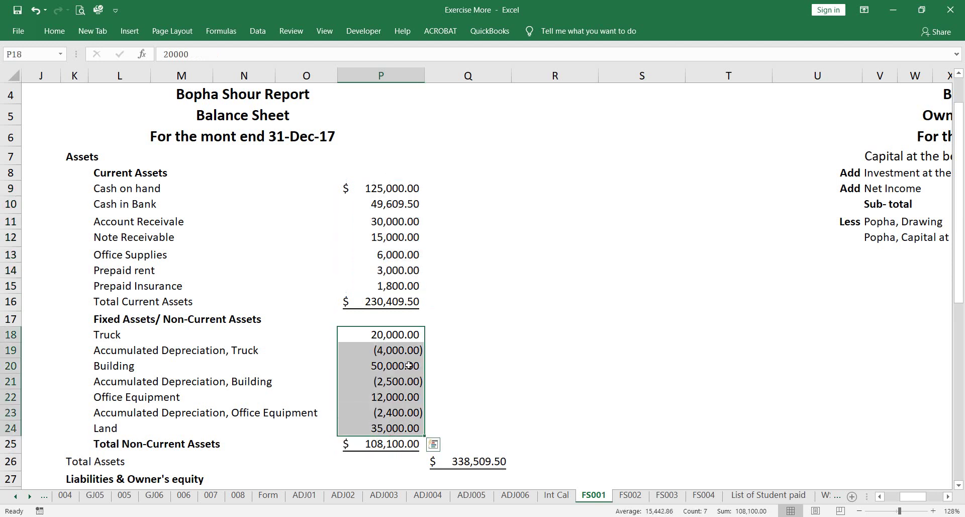
click(386, 336)
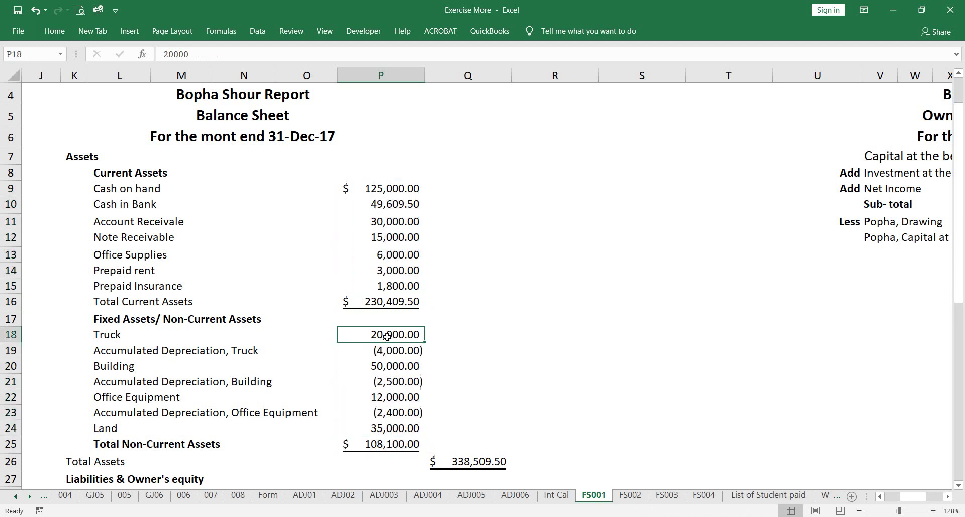
click(409, 352)
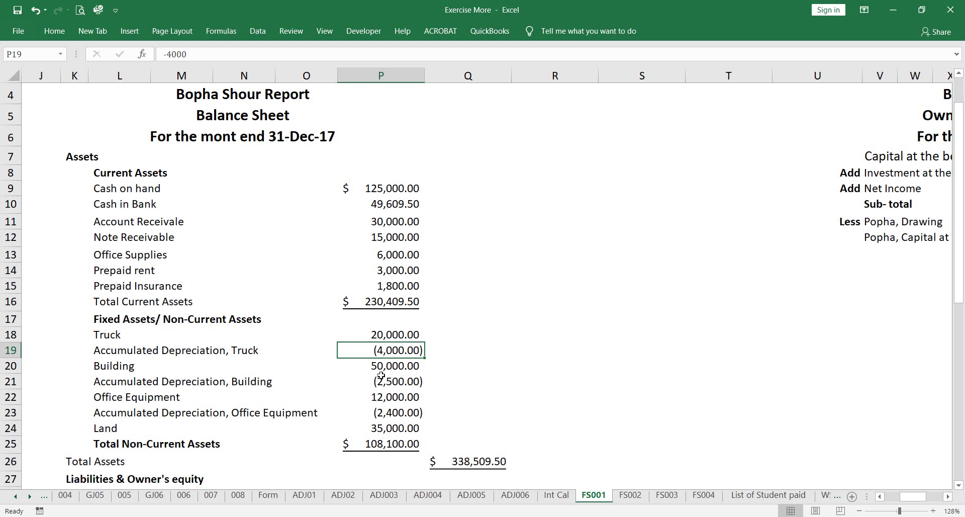
click(395, 384)
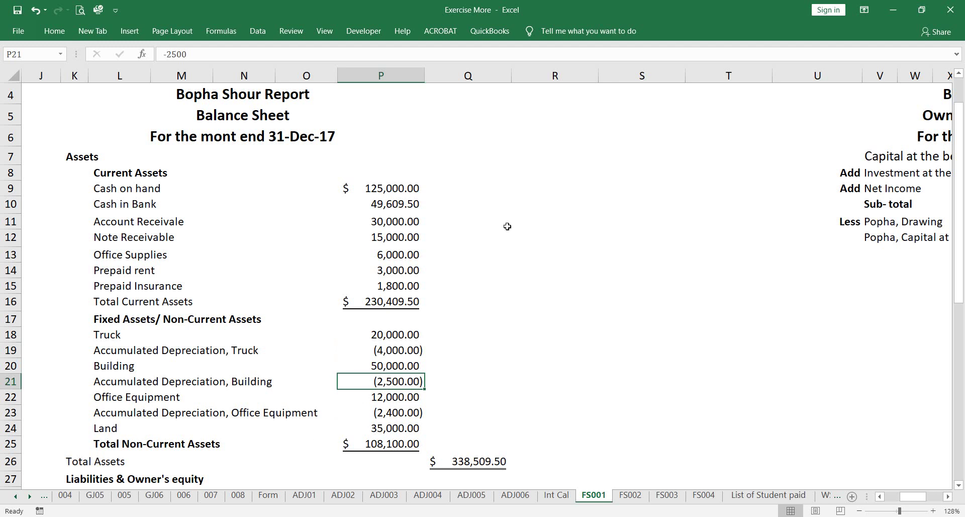
scroll(507, 227, down, 4)
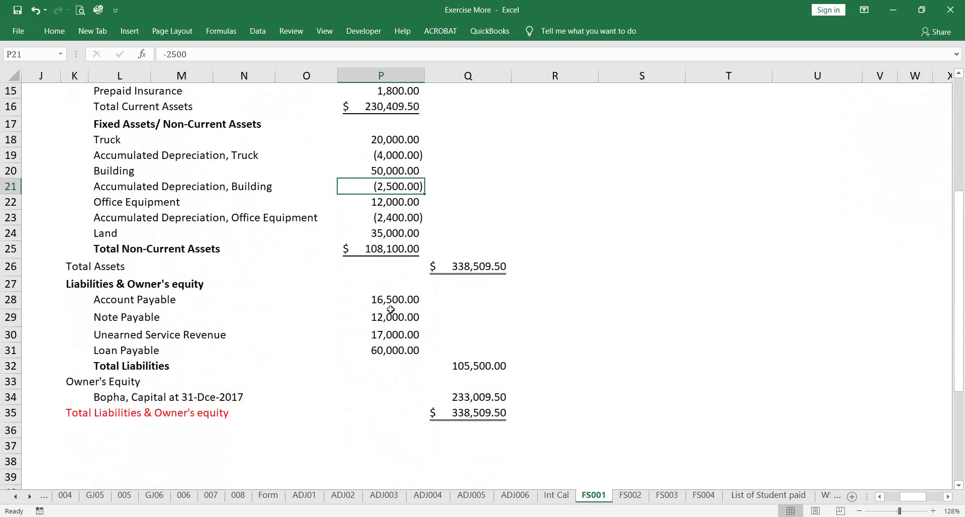
click(382, 300)
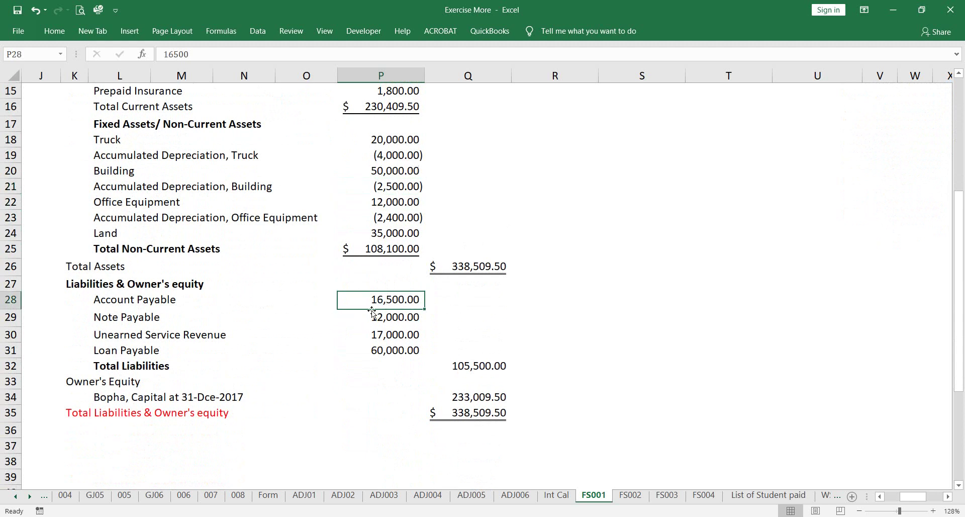
click(400, 317)
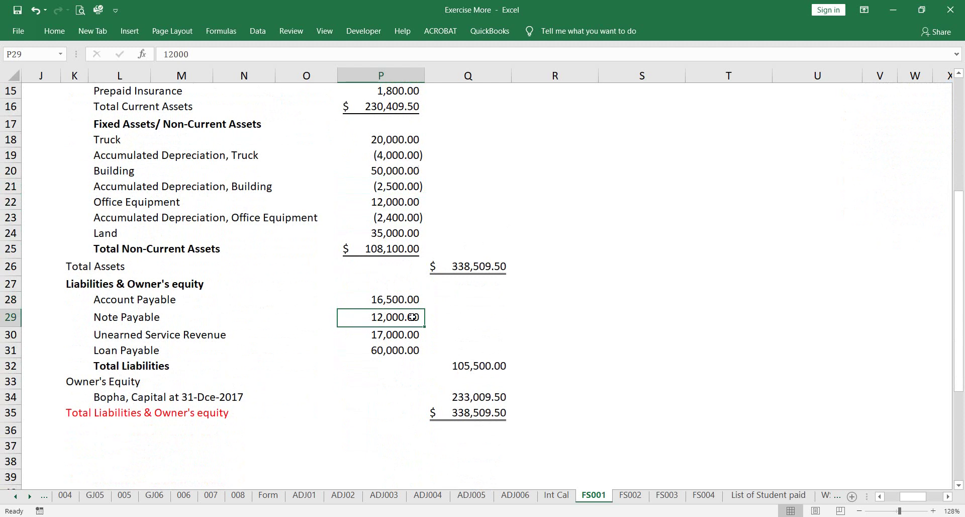
click(389, 331)
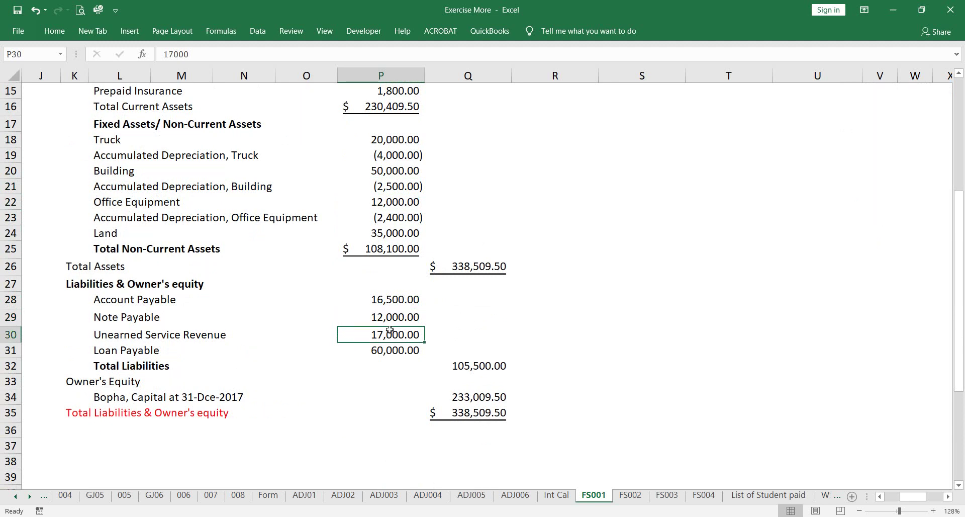
click(405, 353)
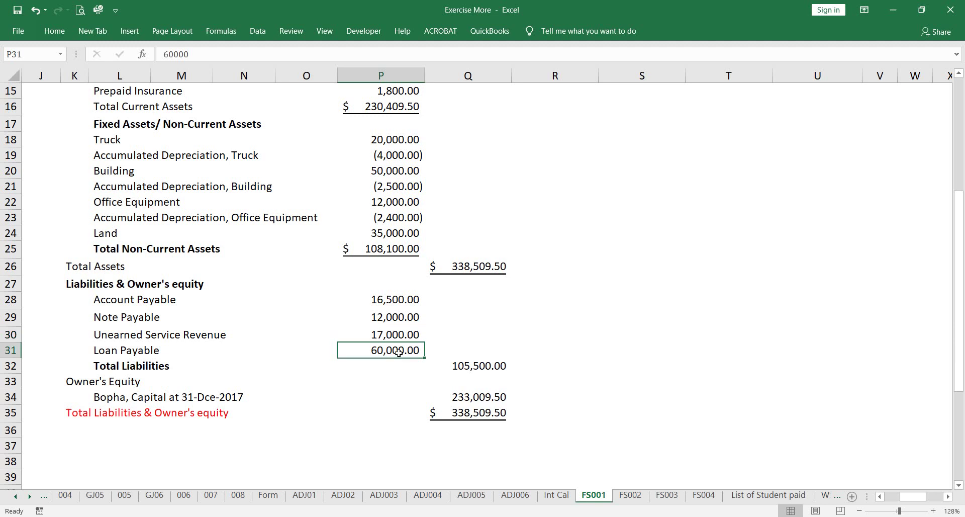